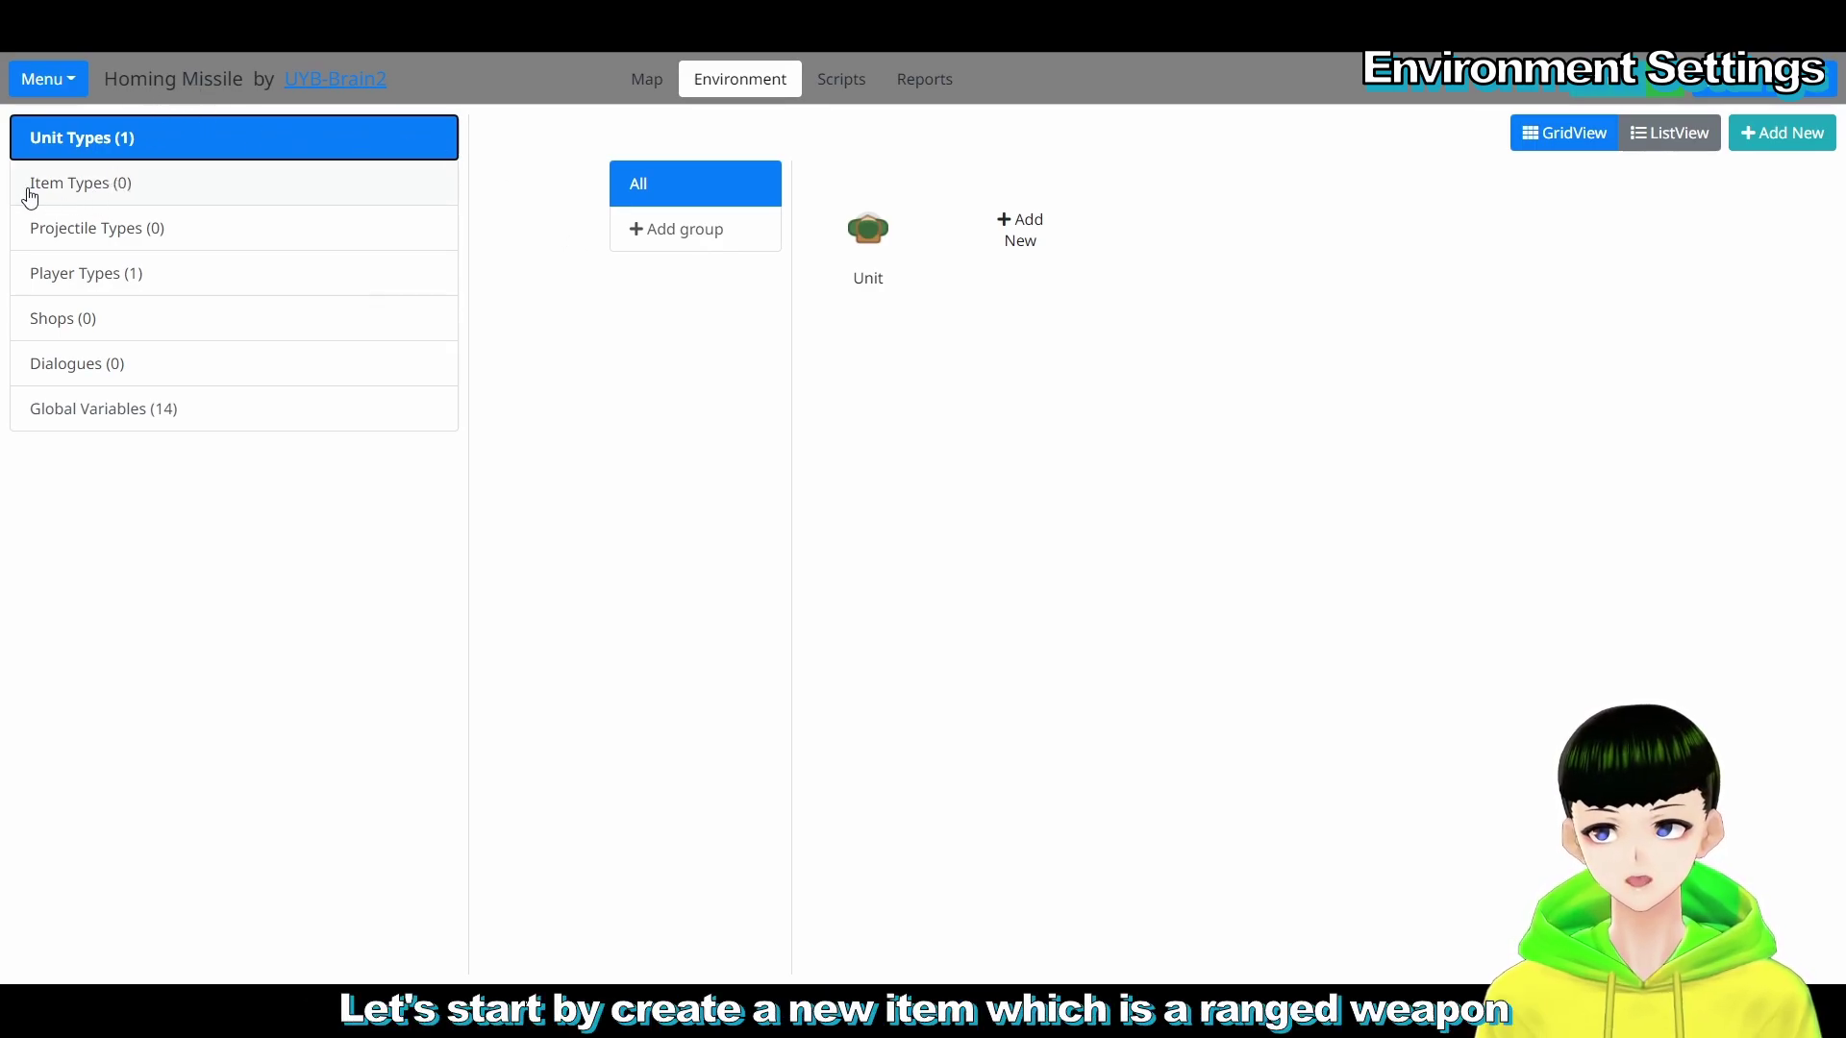
# Step: Create a new weapon item type named Missile Launcher with the missile launcher sprite
pyautogui.click(114, 197)
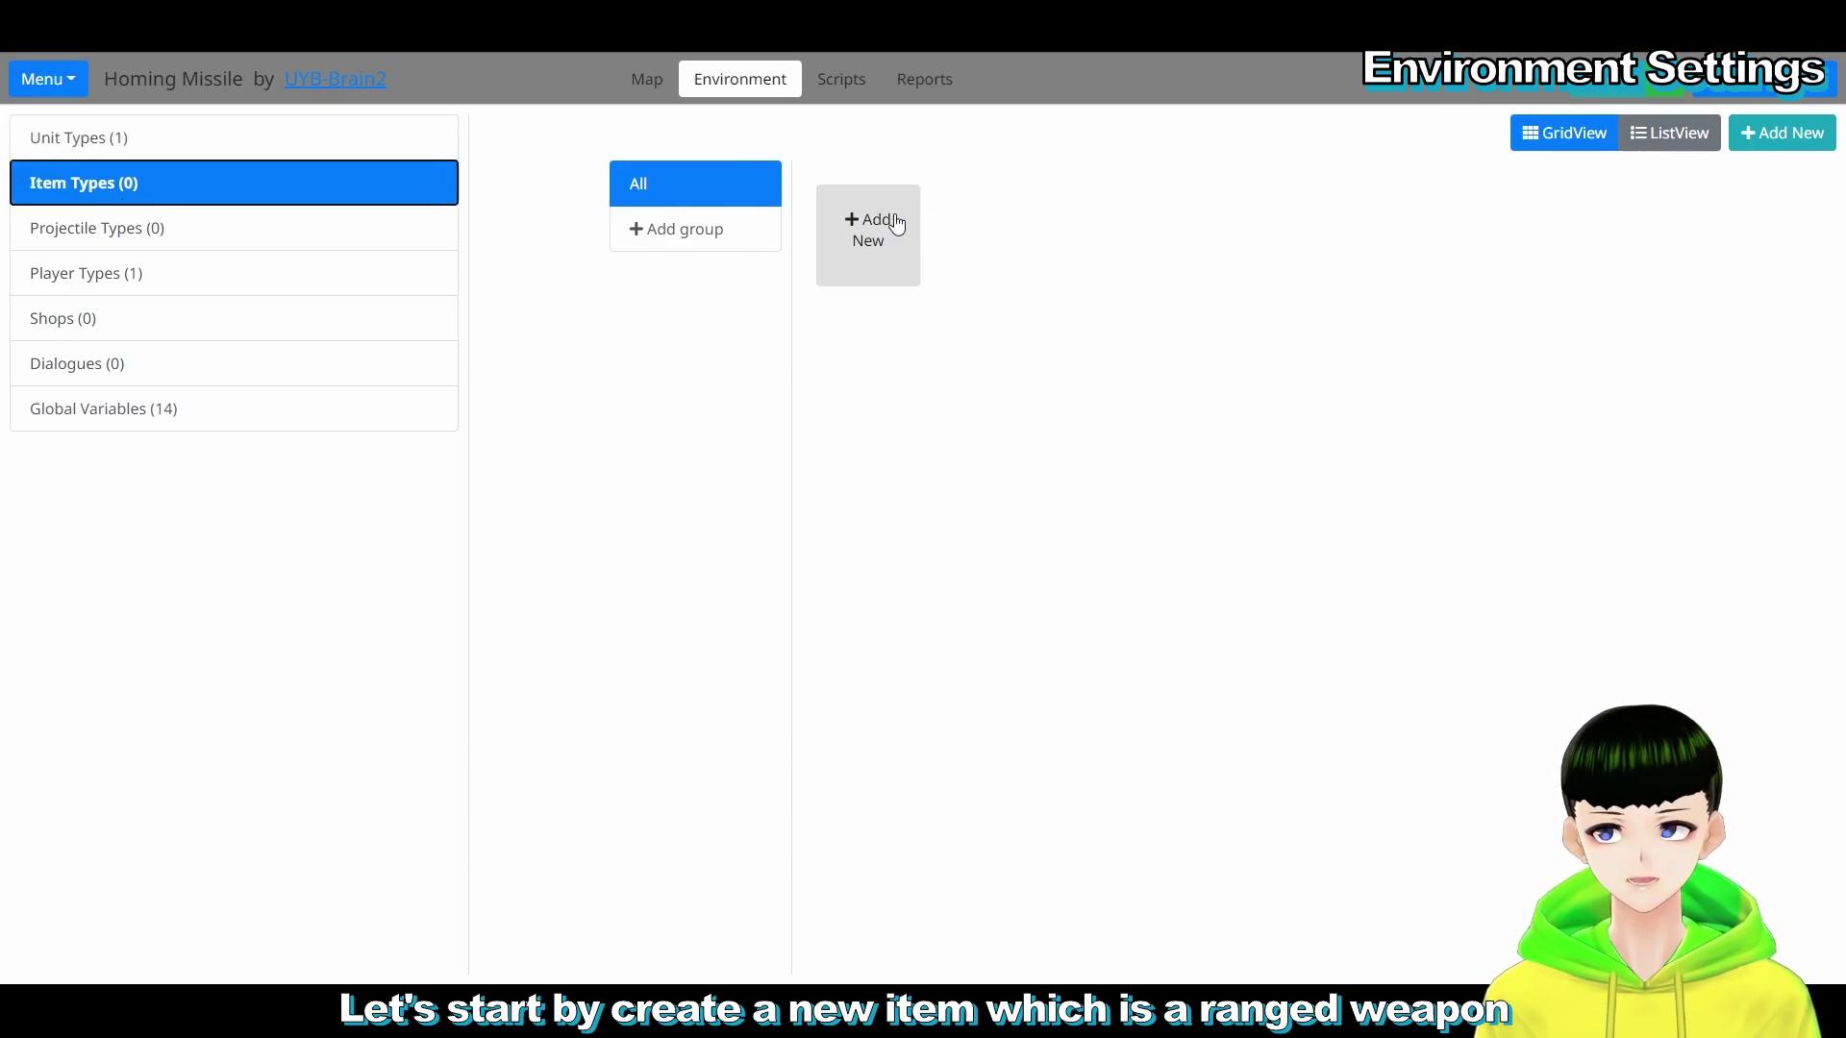
pyautogui.click(1020, 228)
pyautogui.click(829, 232)
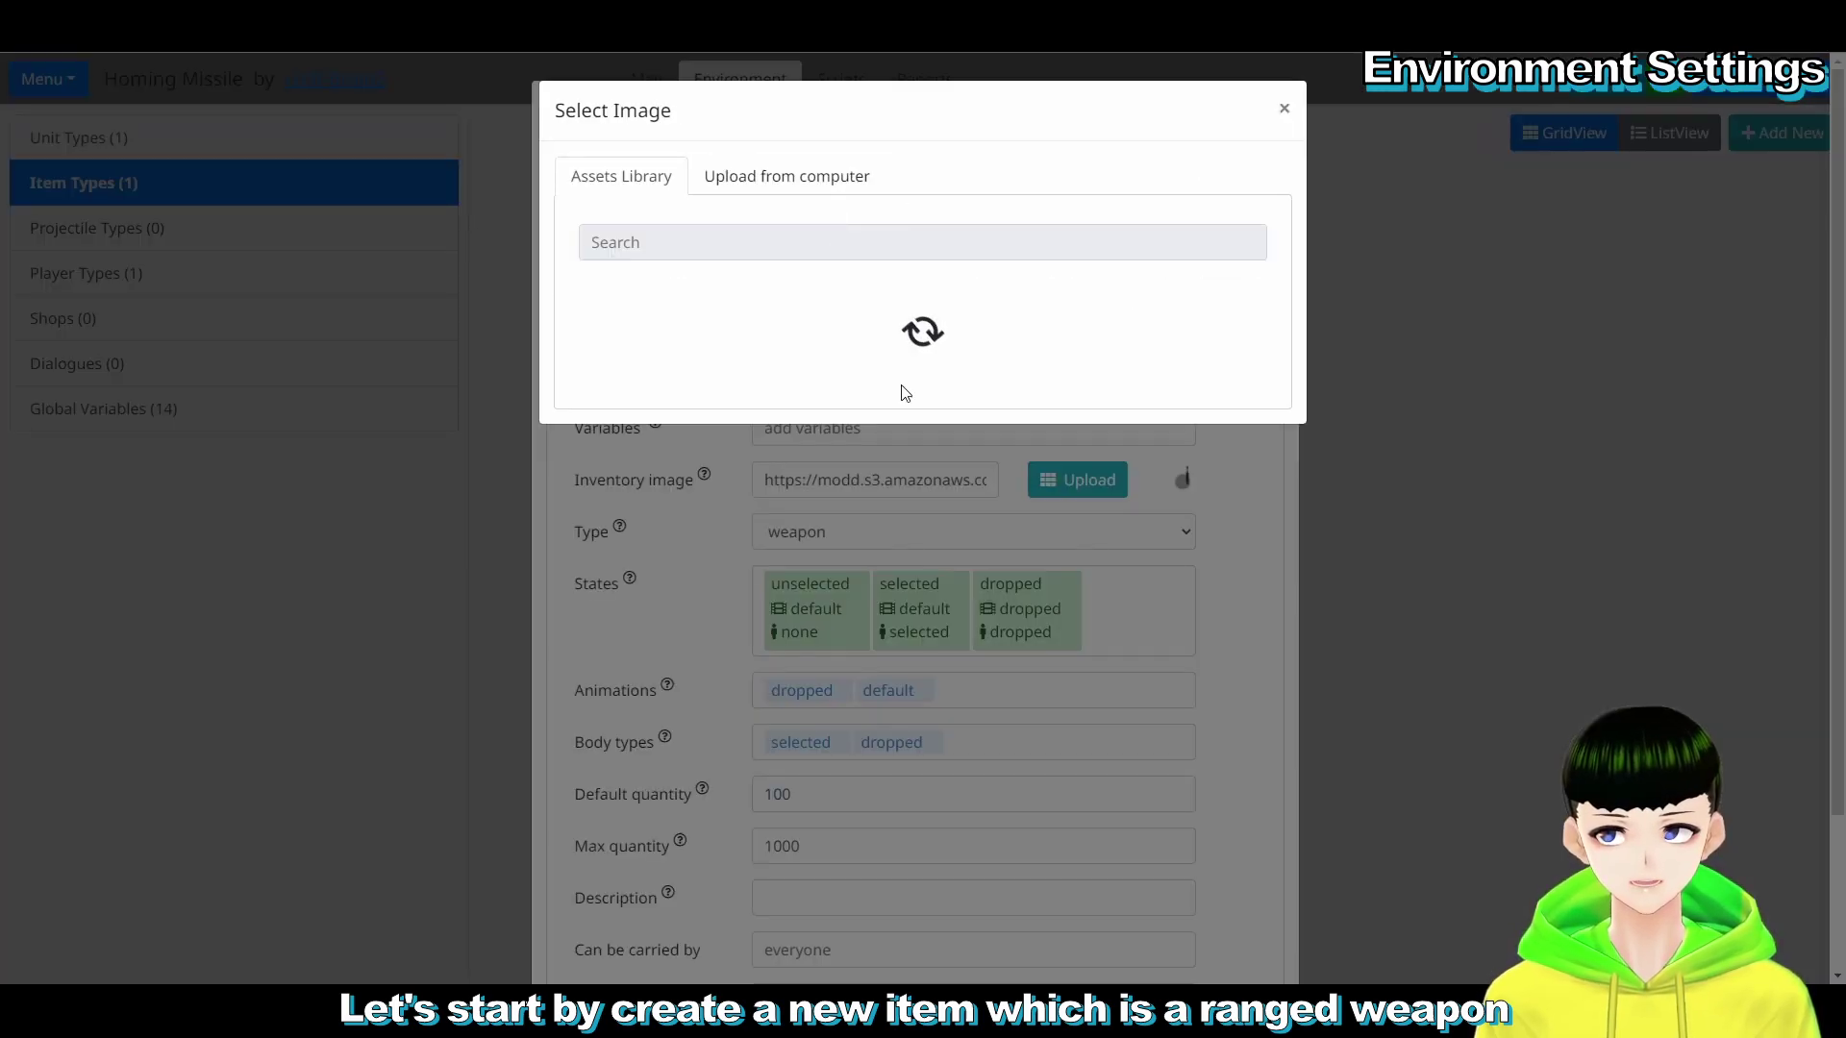
pyautogui.scroll(-1, 899, 766)
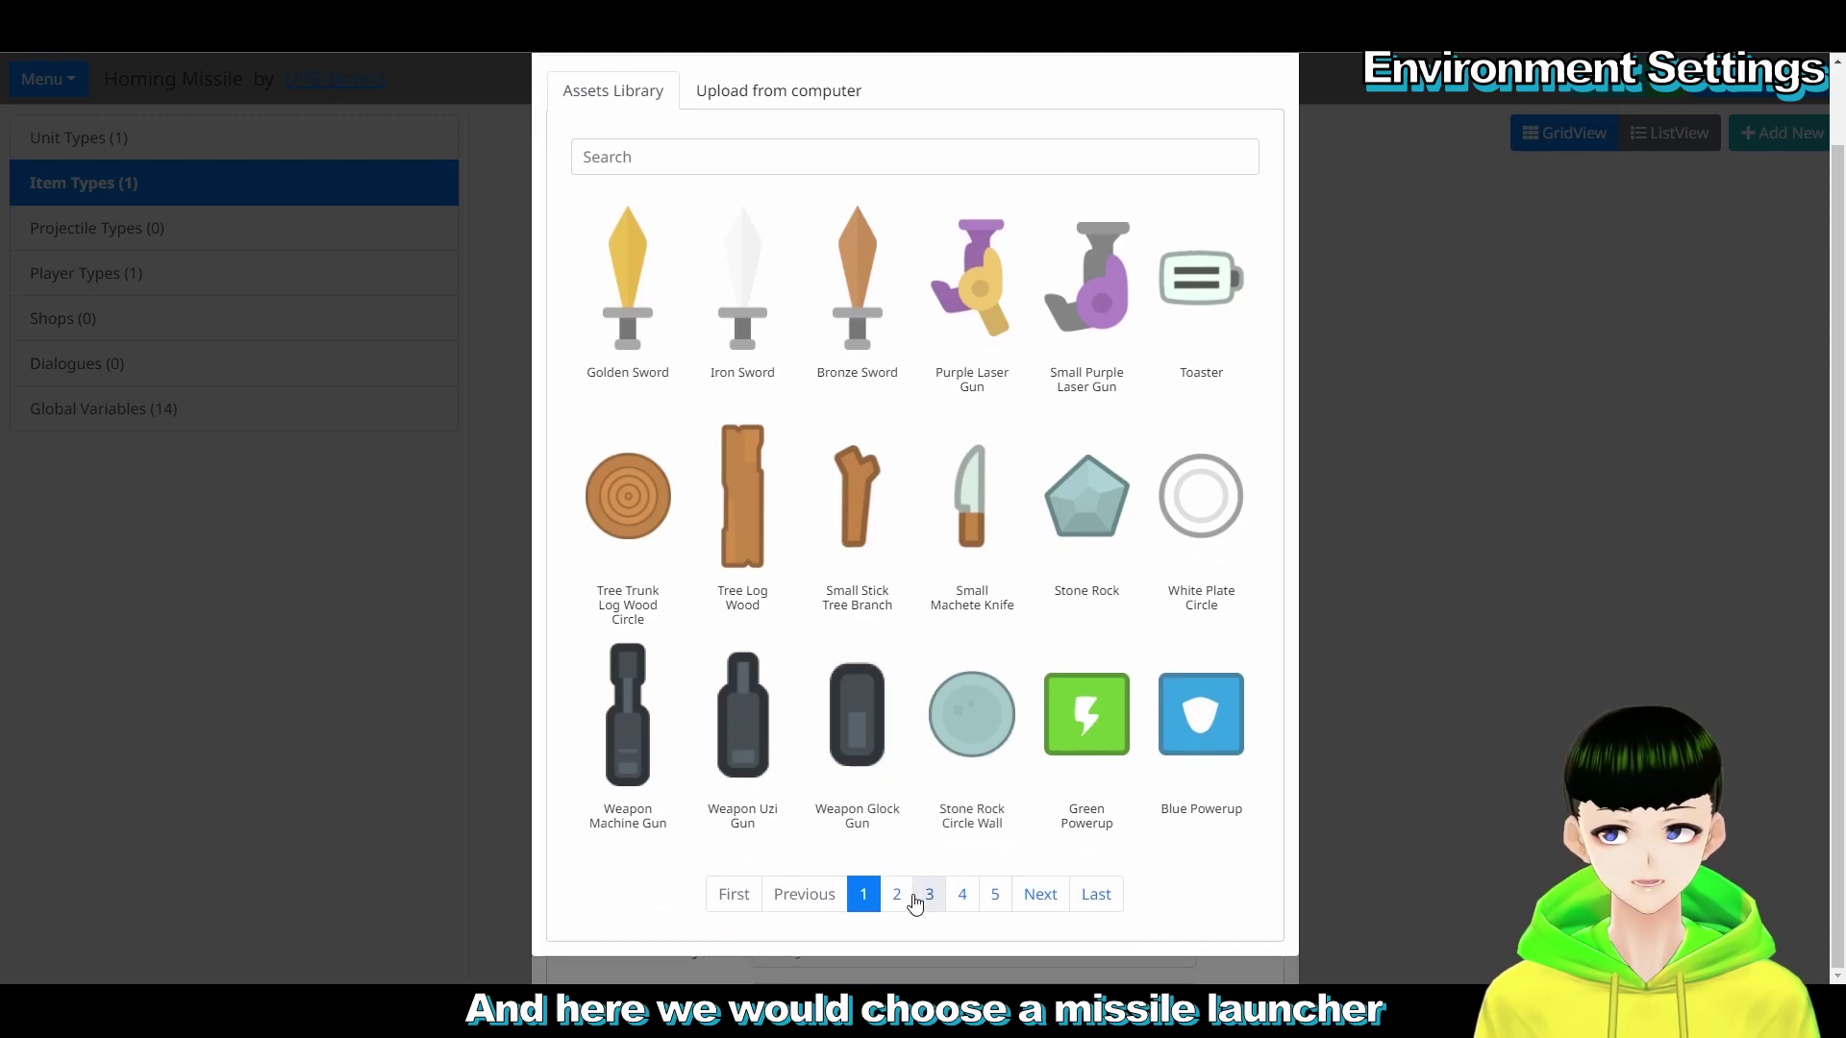
pyautogui.click(896, 894)
pyautogui.click(631, 738)
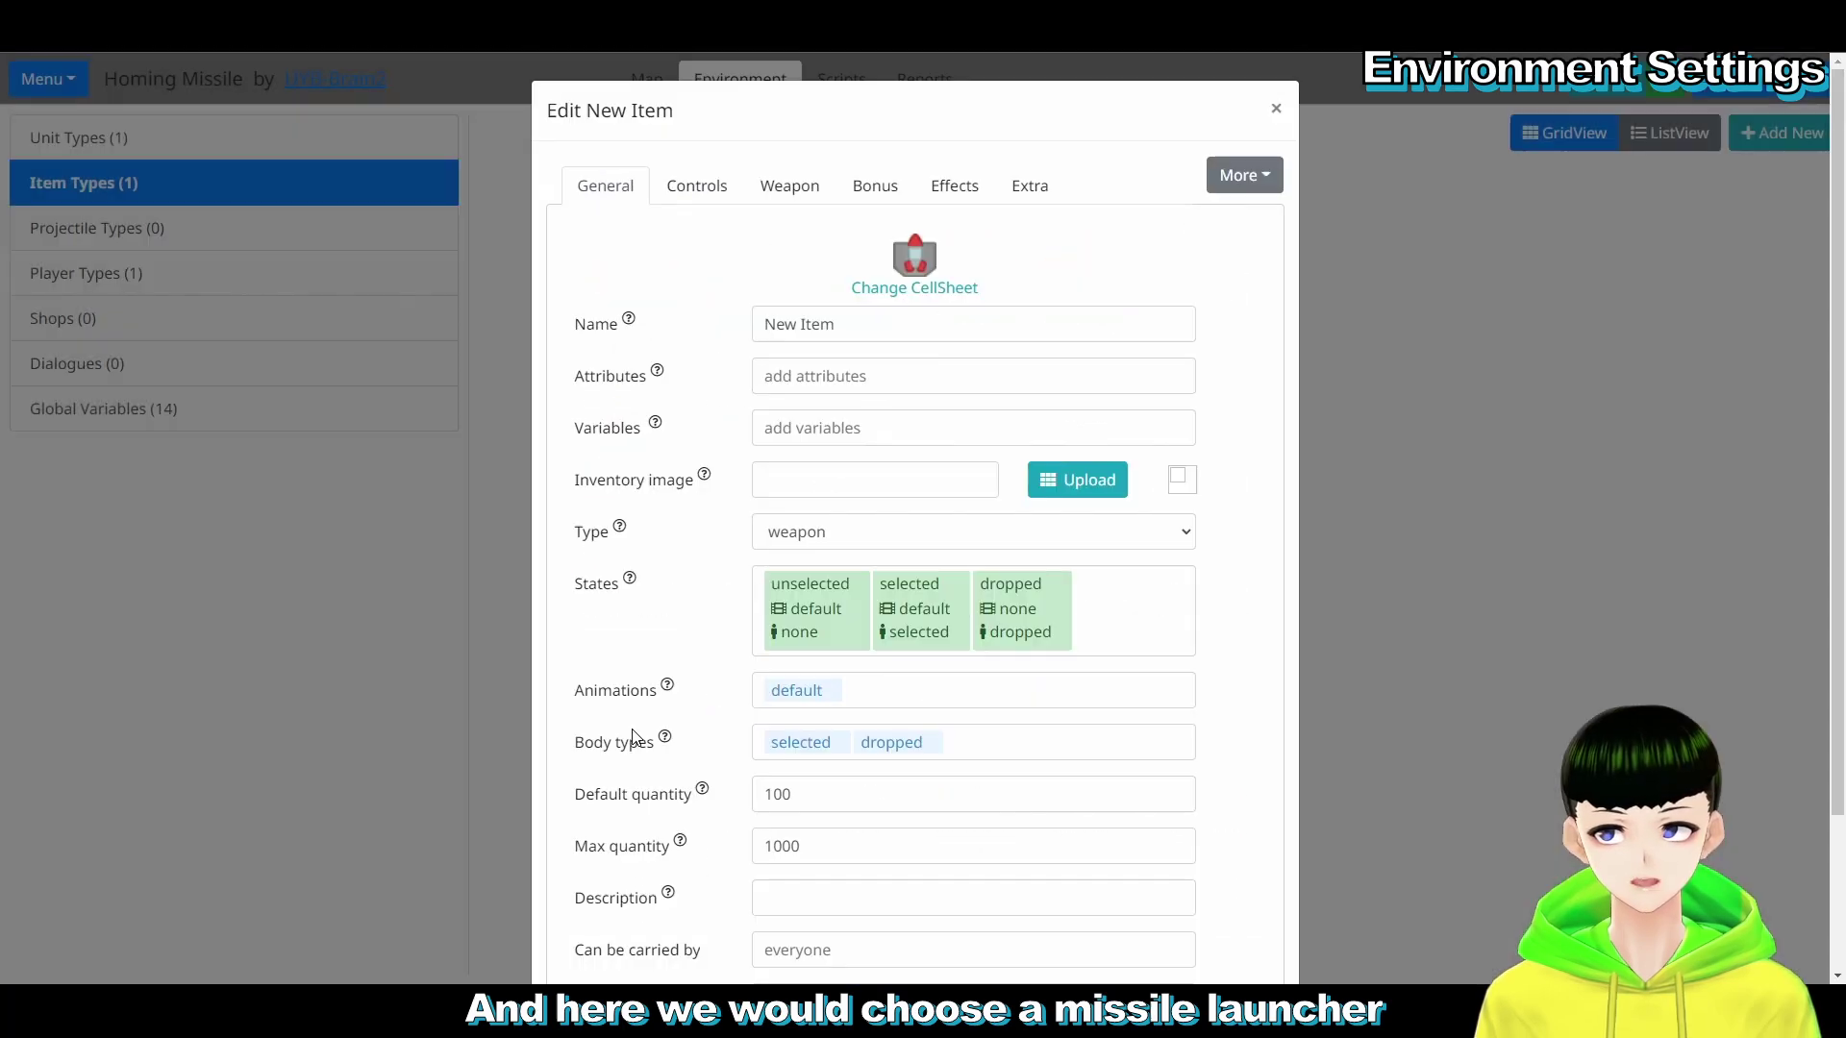
pyautogui.write('Mi')
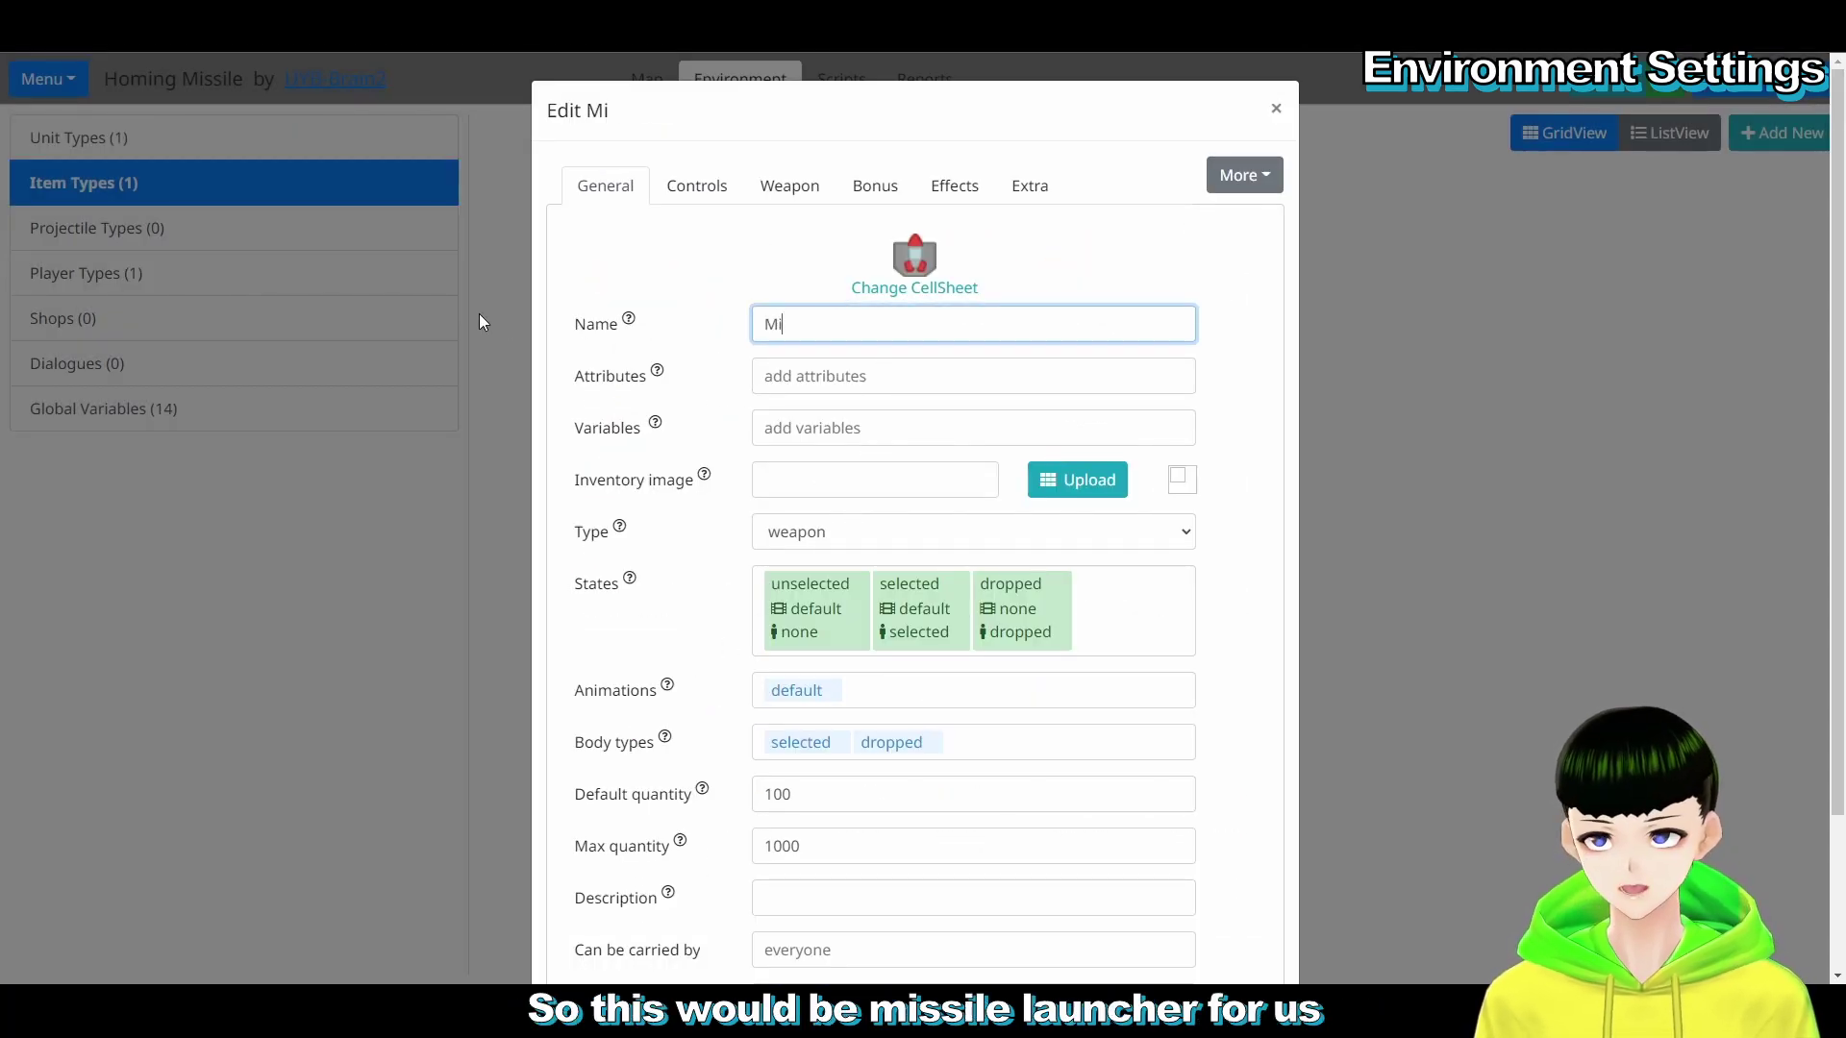
pyautogui.write('ssile Lu')
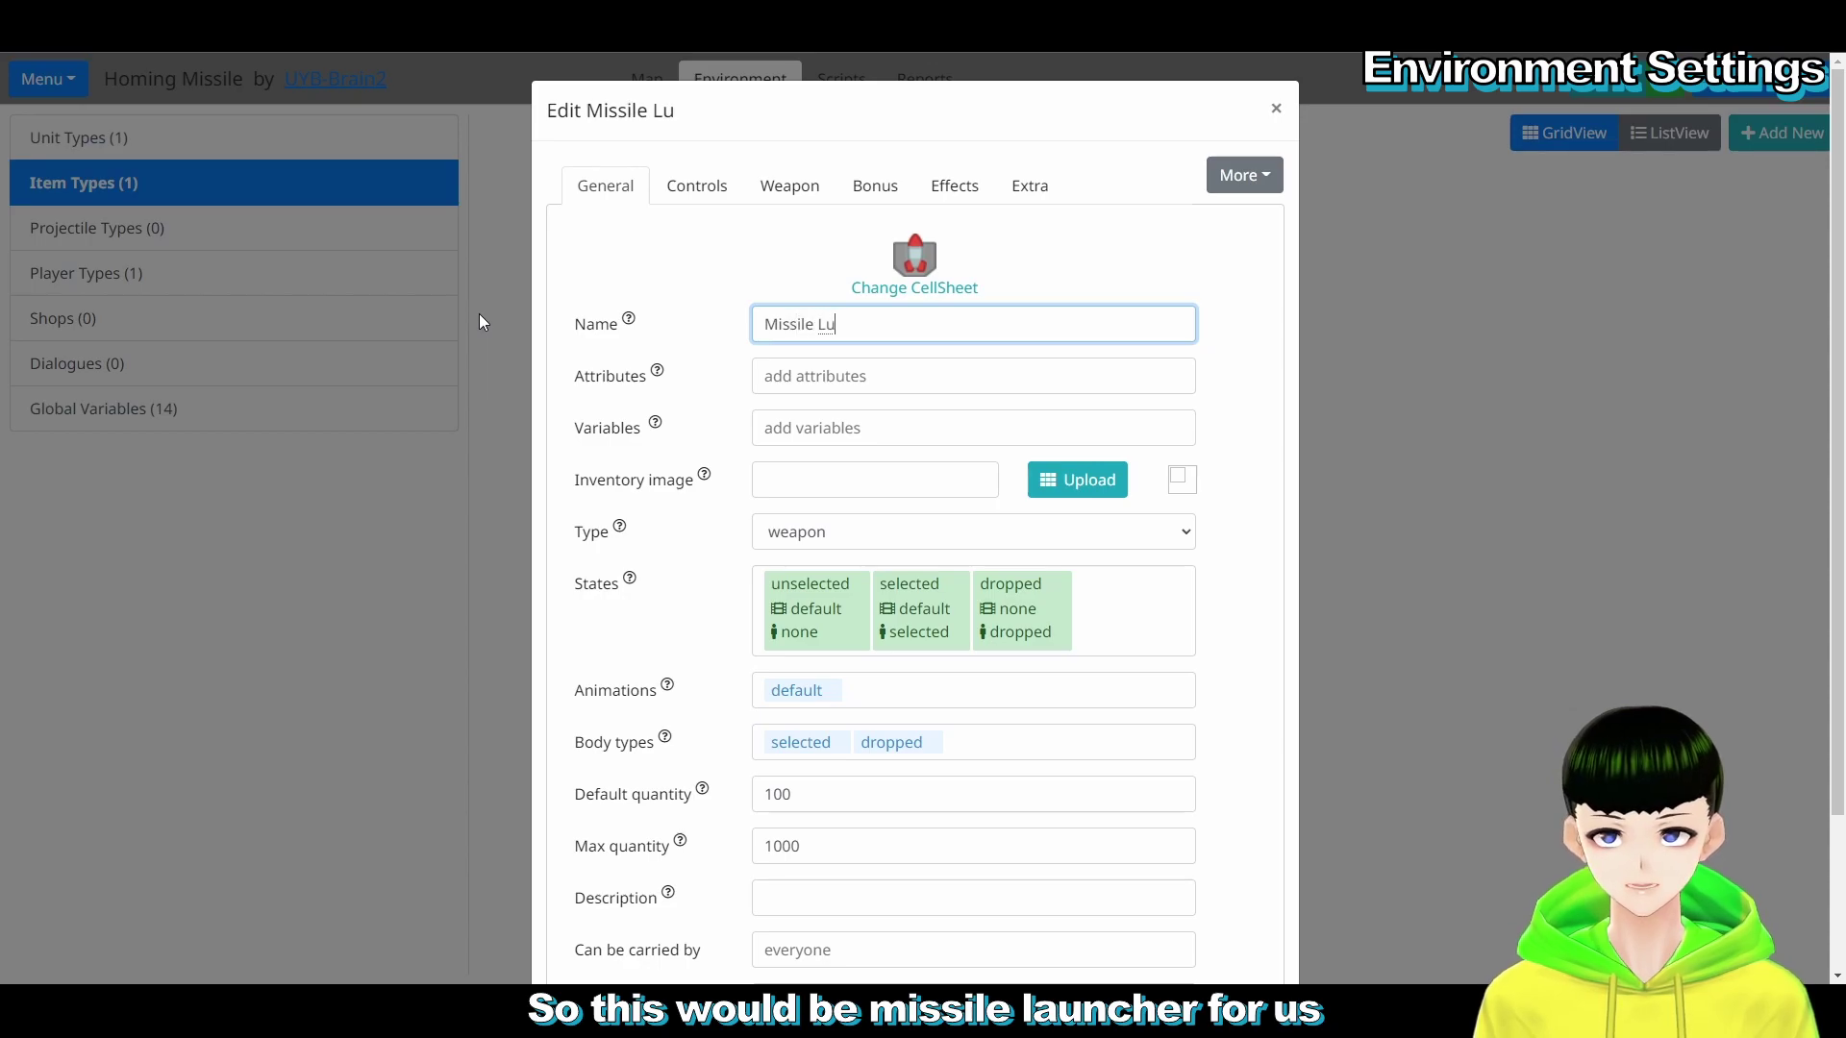
pyautogui.press('BackSpace')
pyautogui.write('auncher')
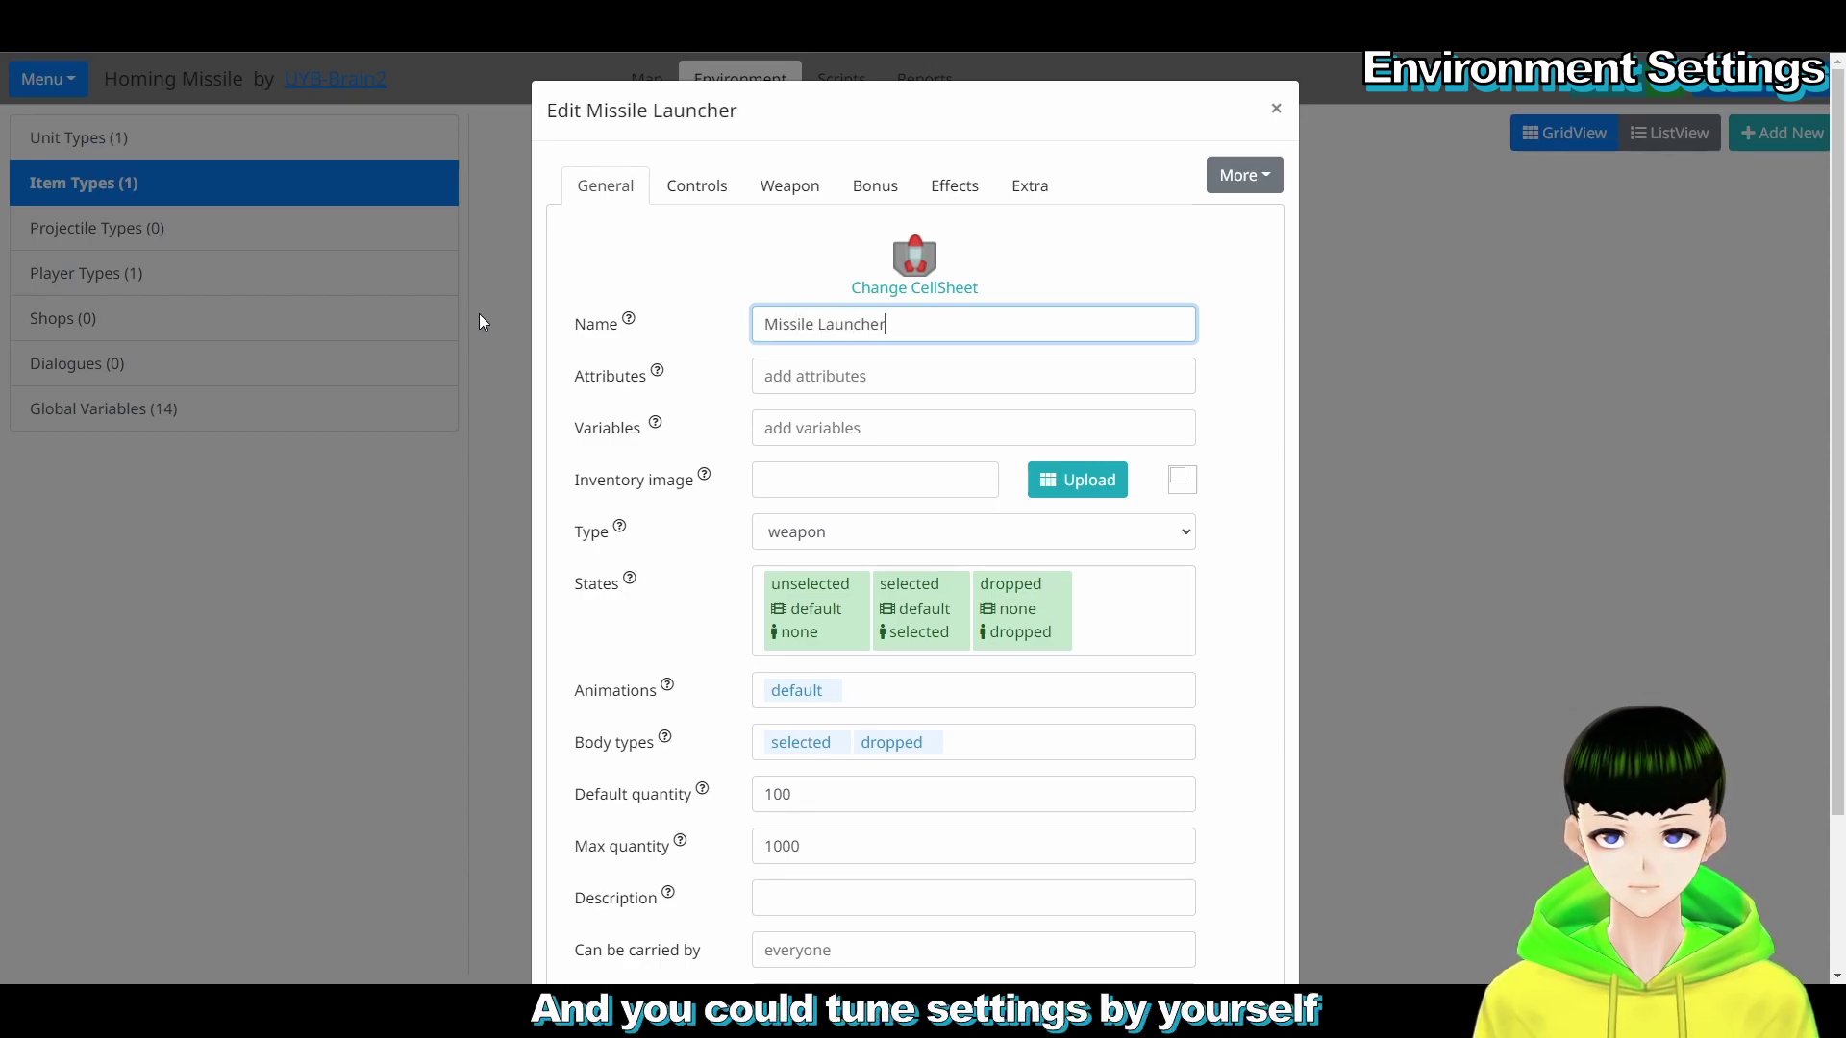
# Step: Set the unit and item body anchors to 19 and save the Missile Launcher
pyautogui.click(809, 752)
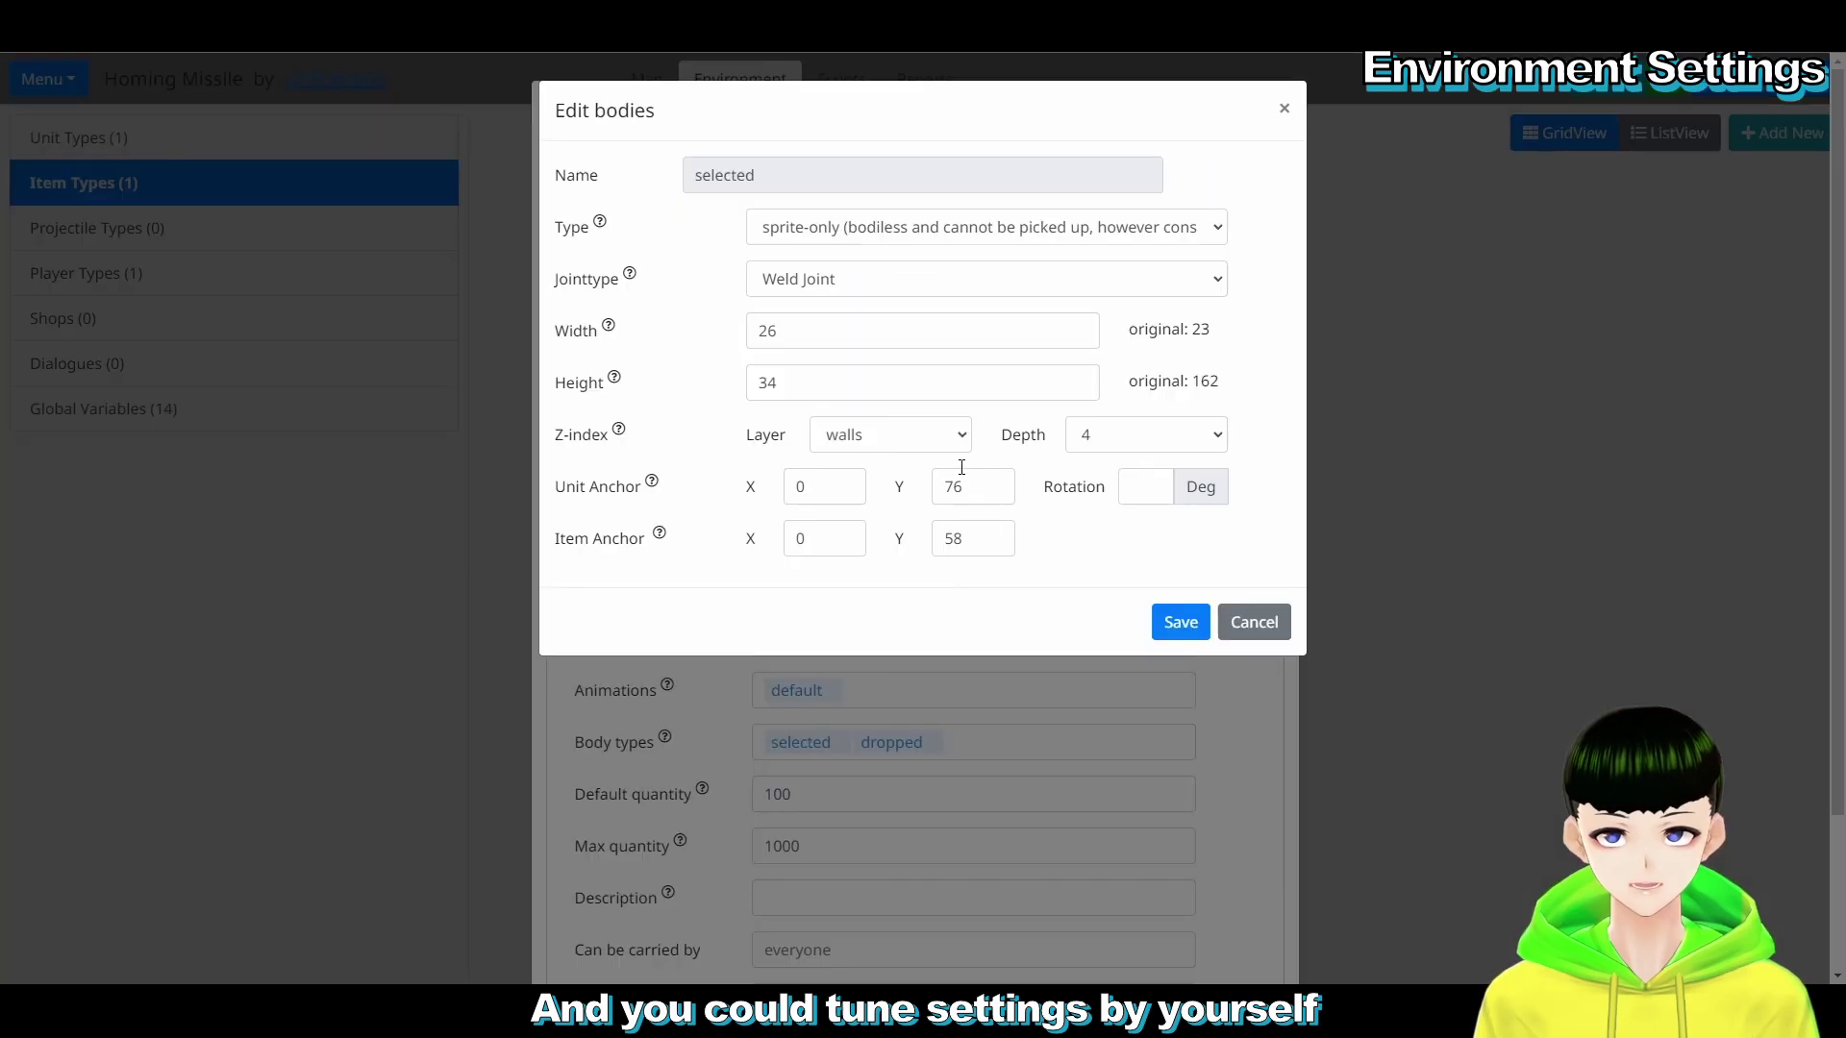
pyautogui.doubleClick(956, 483)
pyautogui.write('19')
pyautogui.doubleClick(973, 539)
pyautogui.write('1')
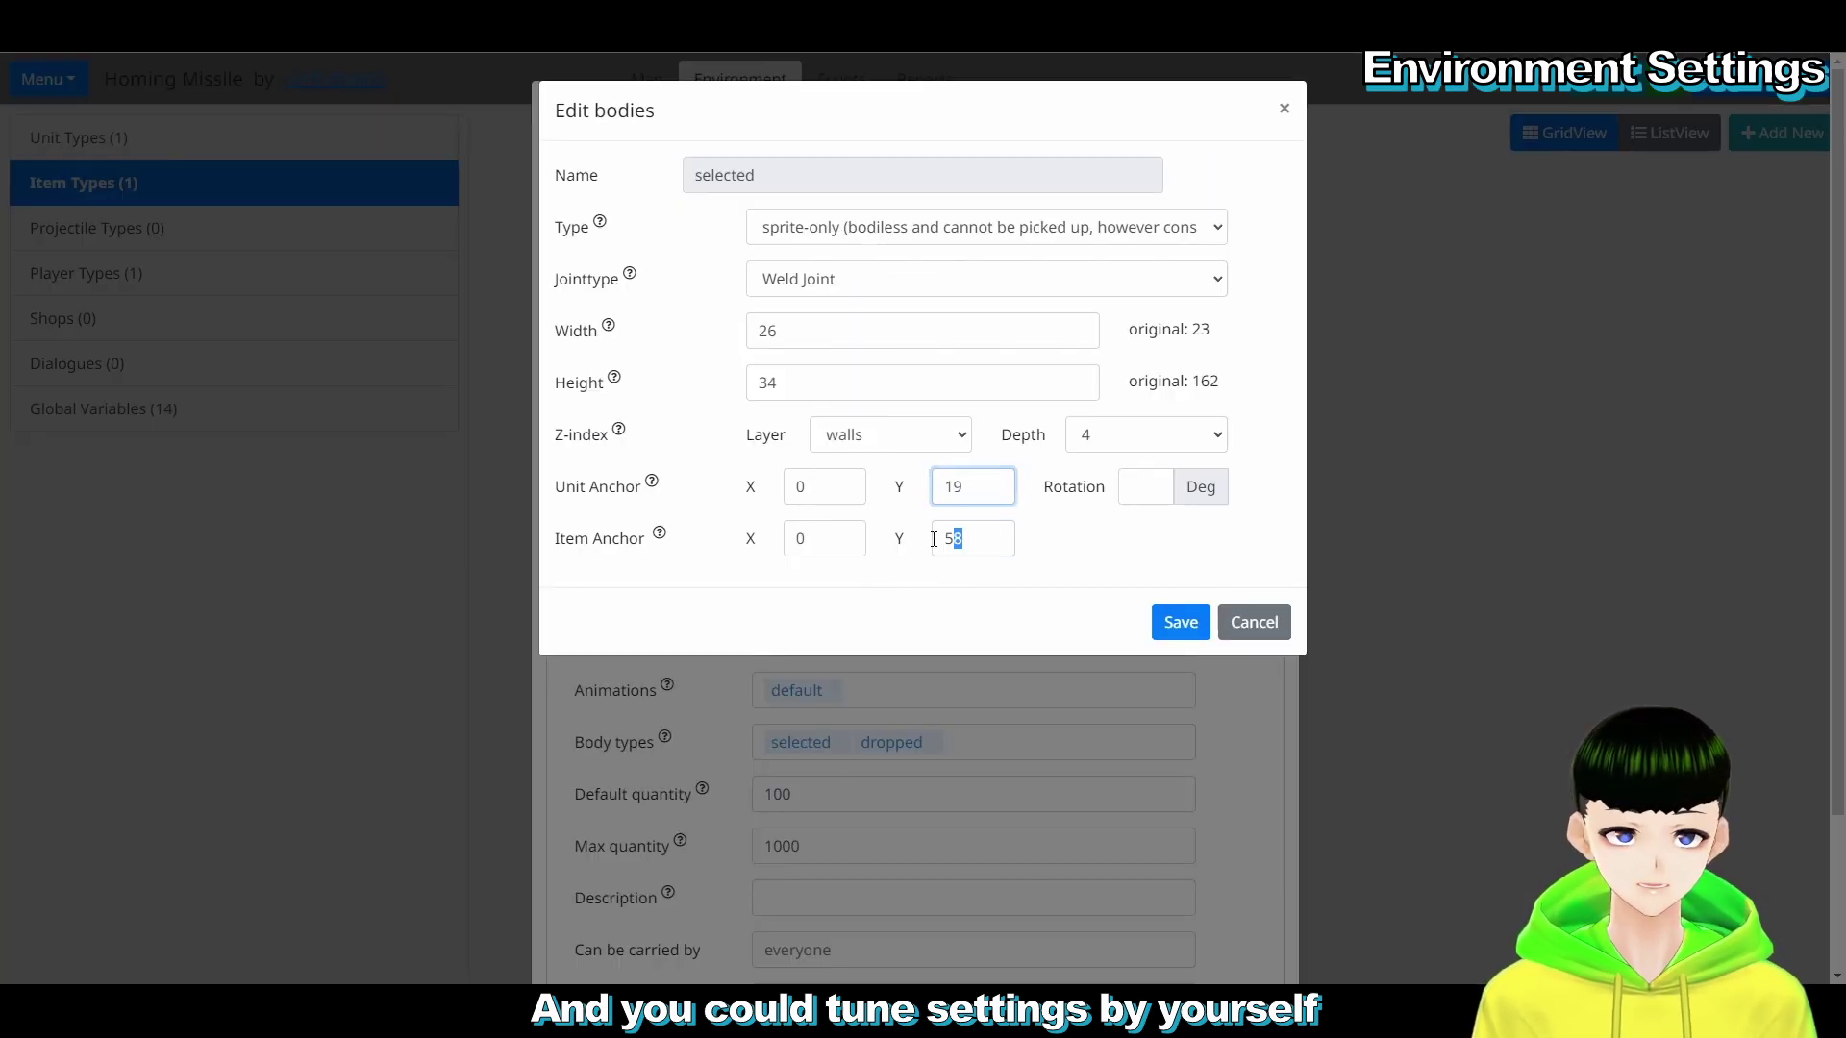
pyautogui.write('9')
pyautogui.click(1179, 622)
pyautogui.scroll(-3, 1156, 891)
pyautogui.click(1167, 923)
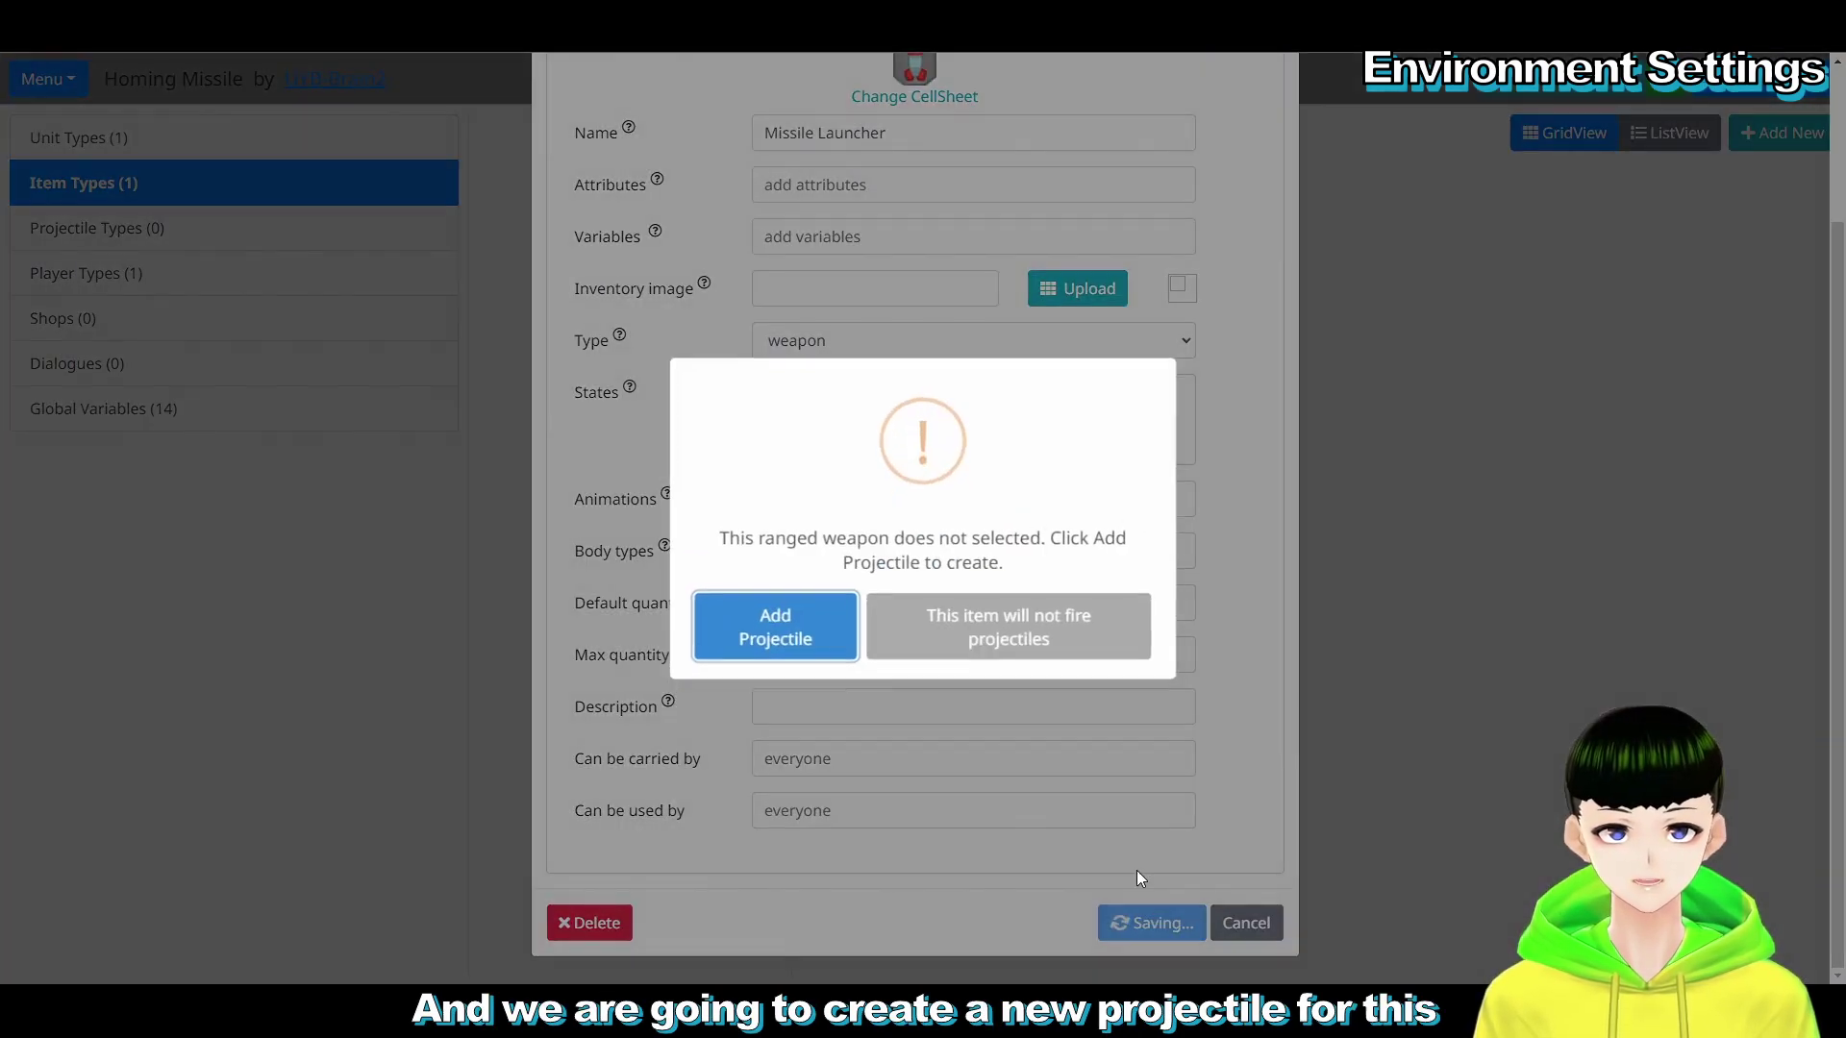
pyautogui.click(346, 298)
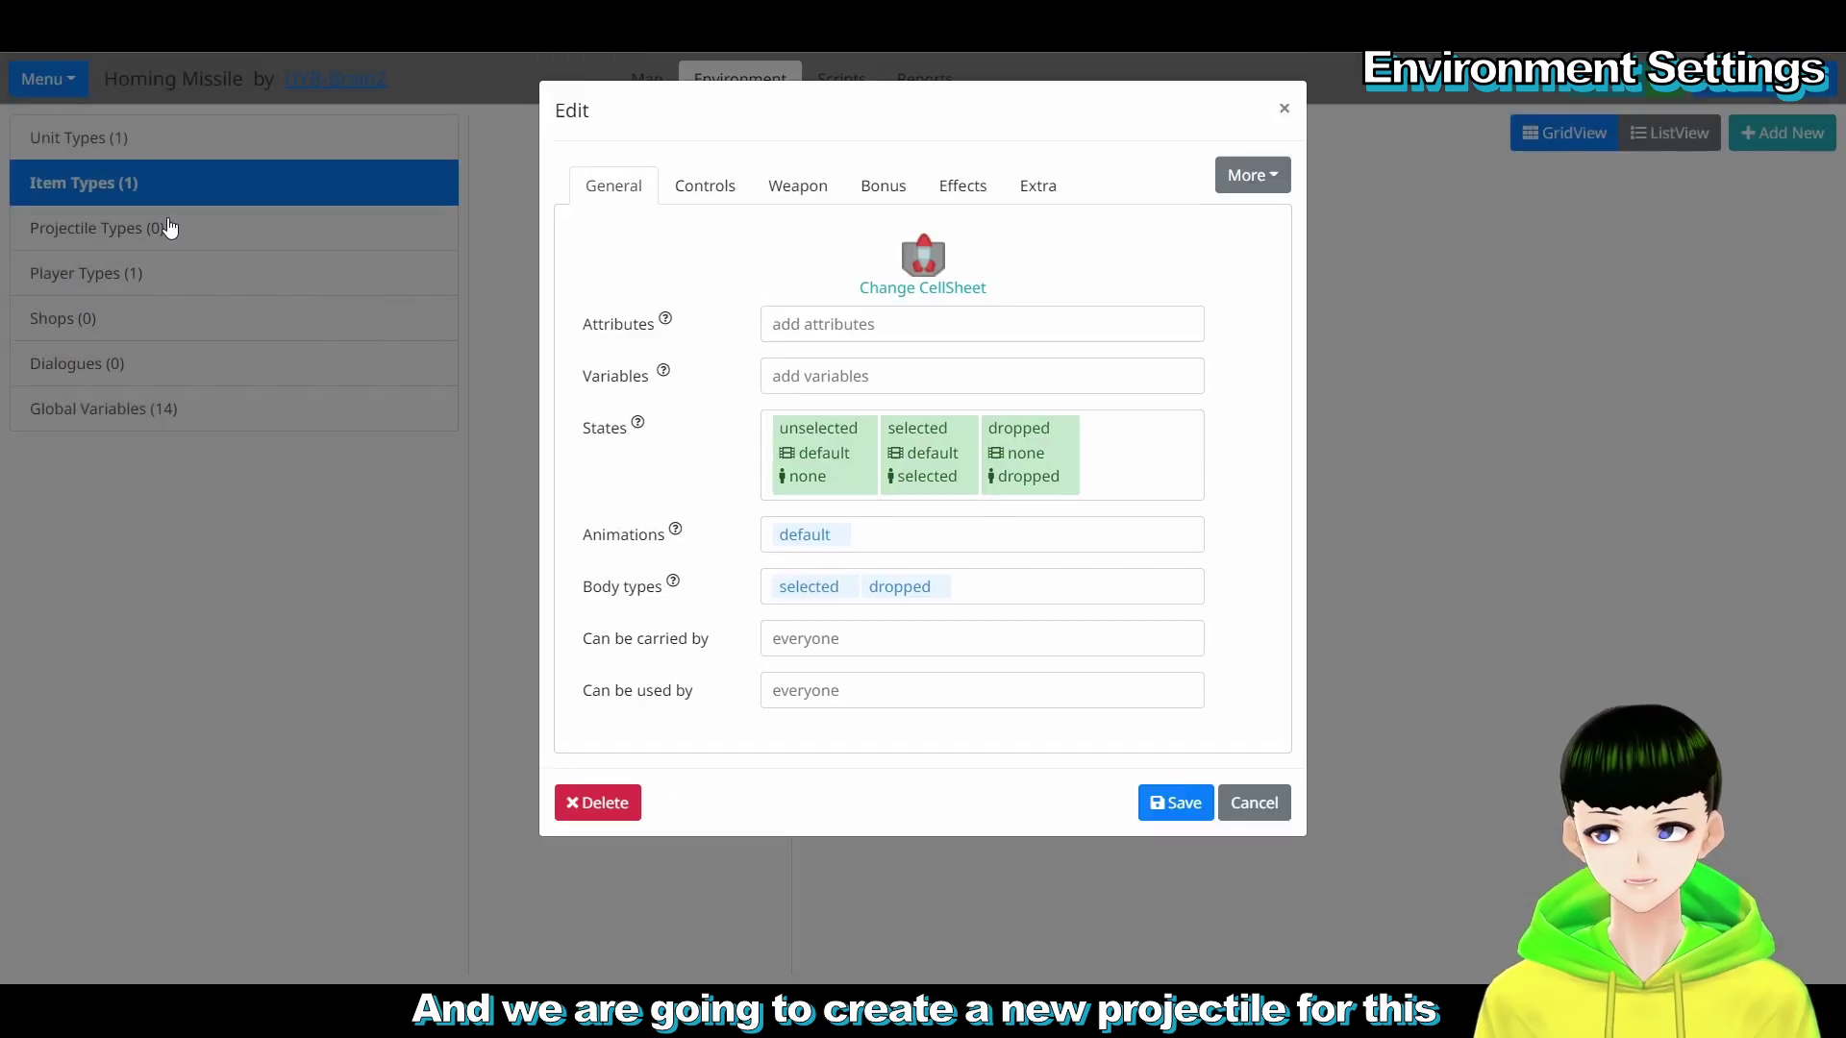
# Step: Create and save a projectile type named Missile with the Red Missile sprite
pyautogui.click(174, 229)
pyautogui.click(660, 226)
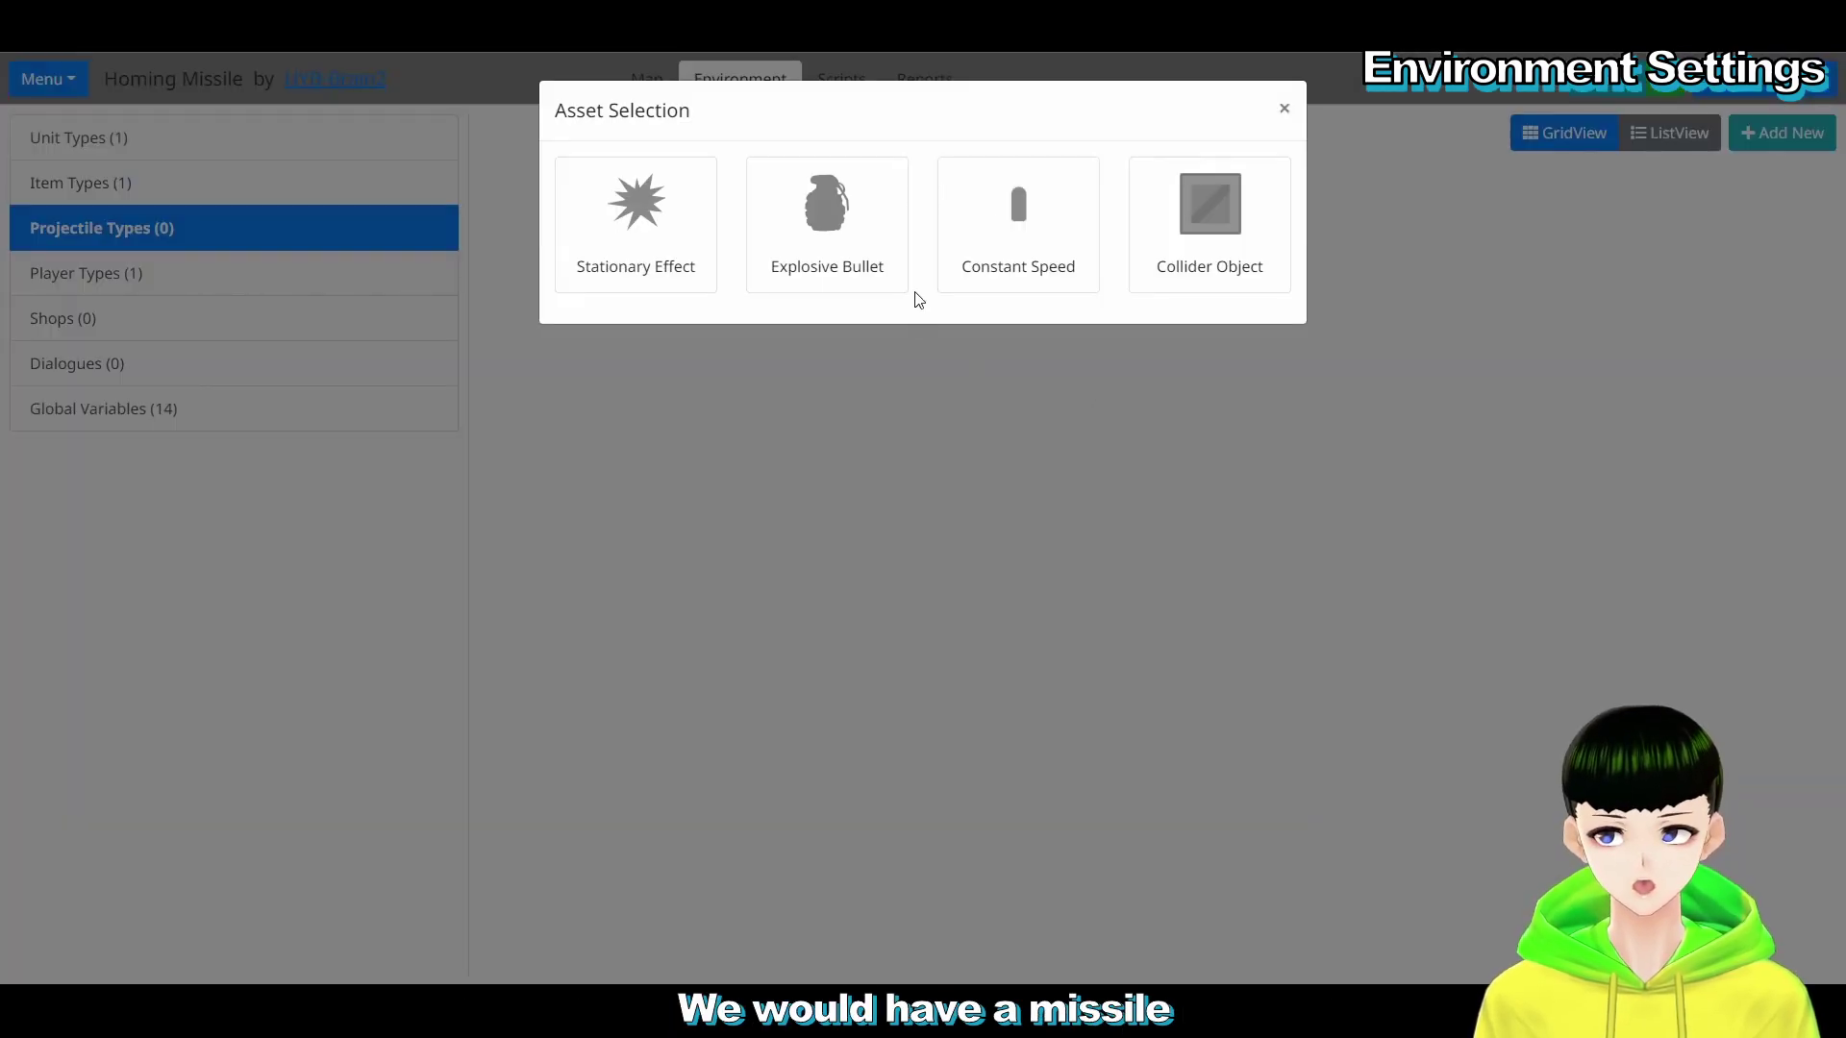
pyautogui.click(1230, 217)
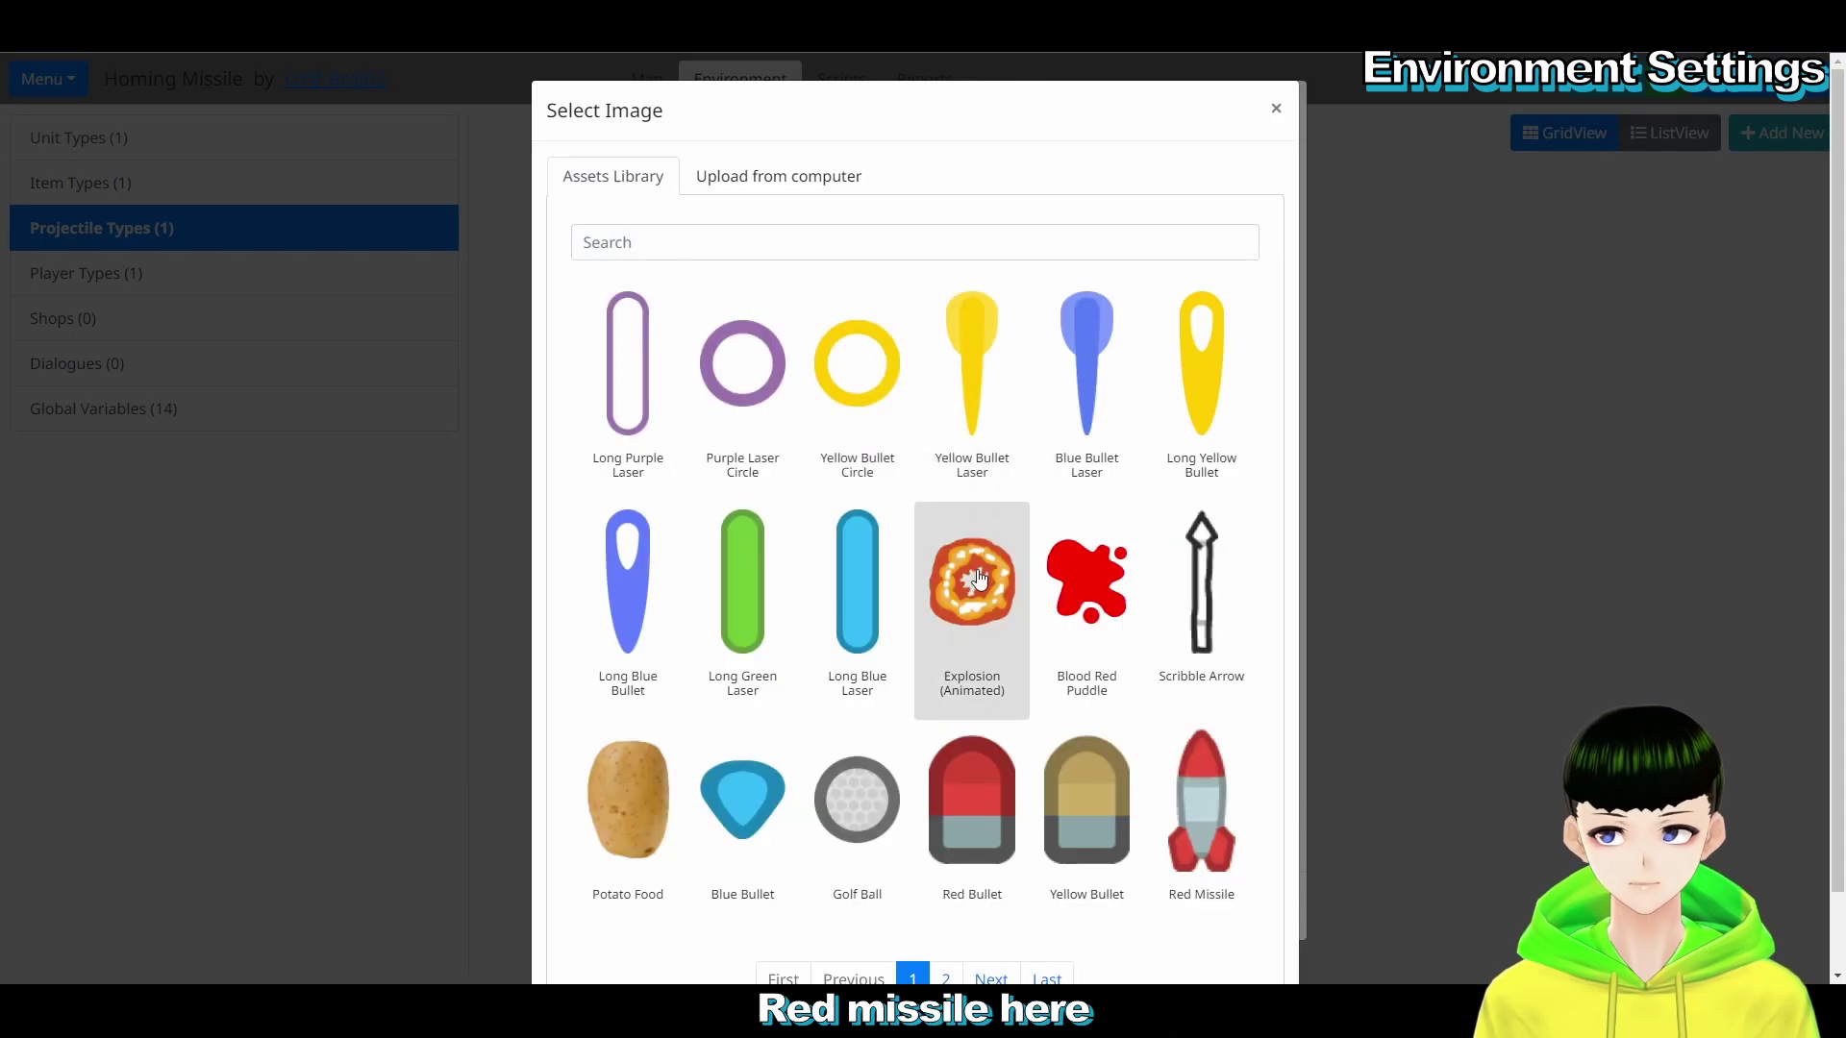
pyautogui.scroll(-1, 1161, 649)
pyautogui.click(1198, 721)
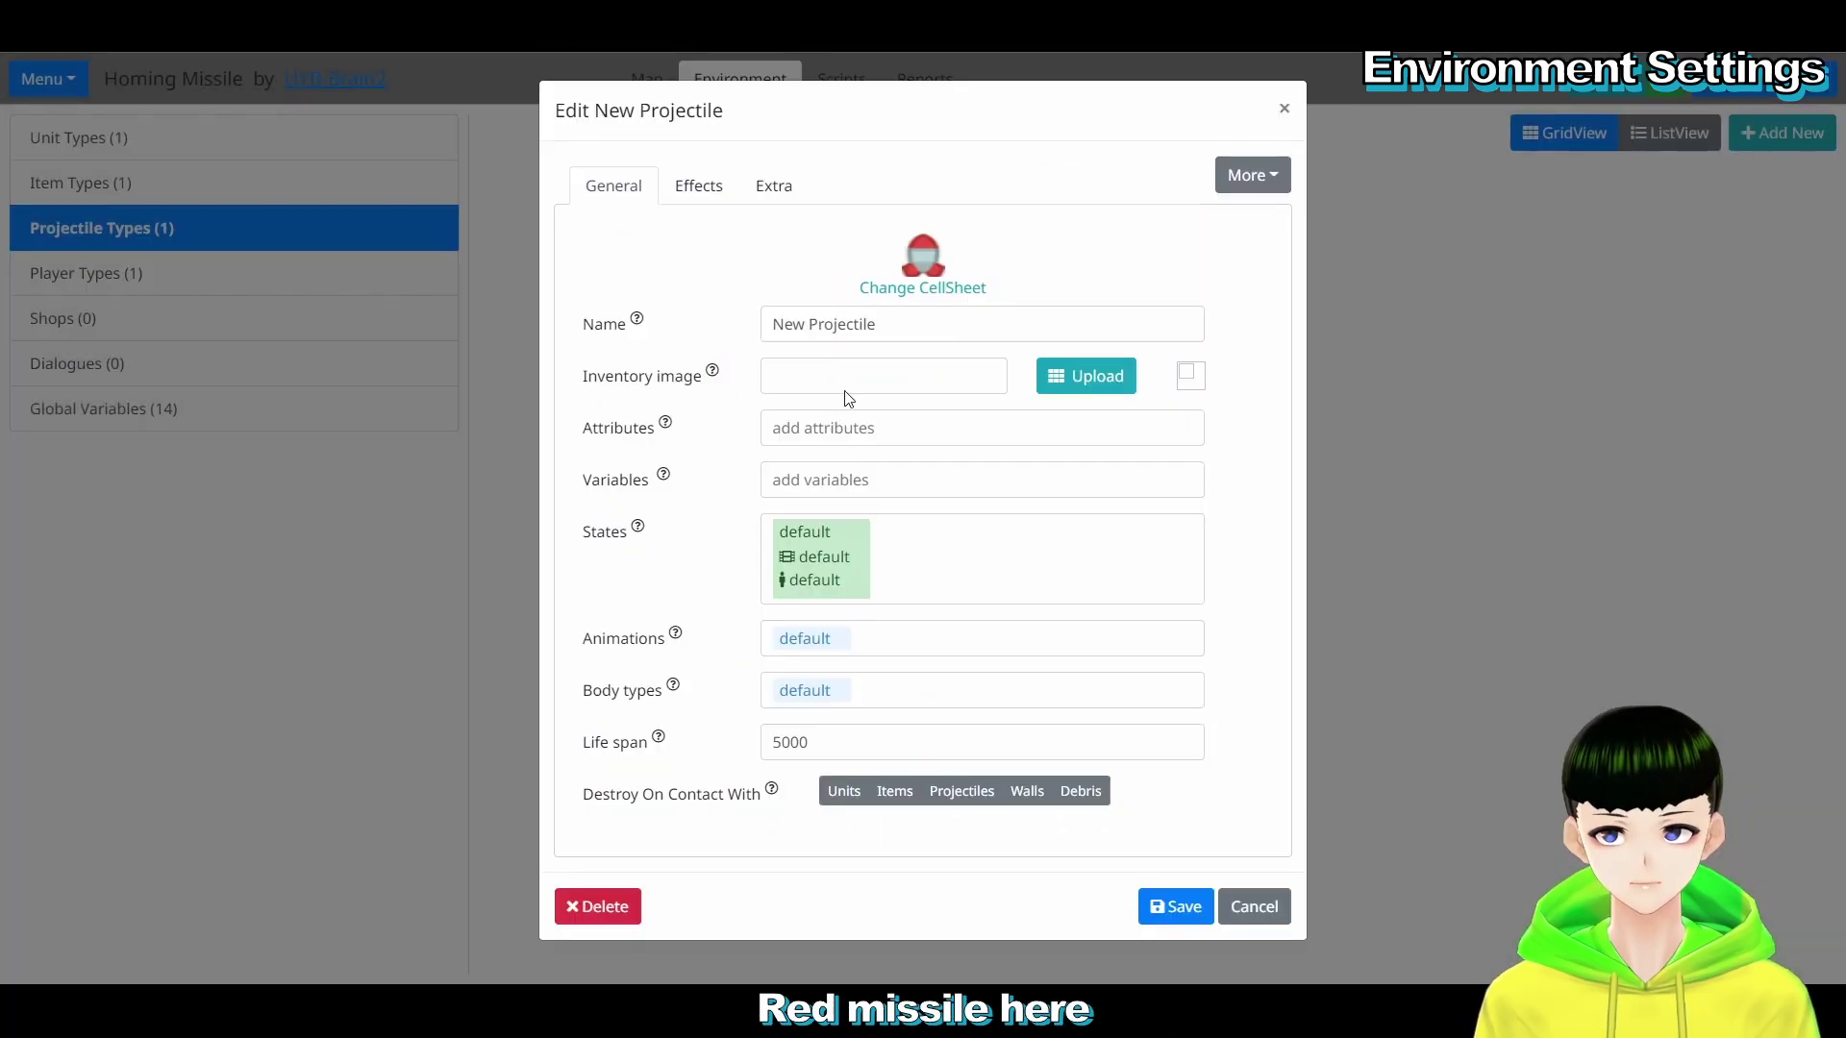
pyautogui.moveTo(848, 320); pyautogui.dragTo(620, 323)
pyautogui.write('Mssile')
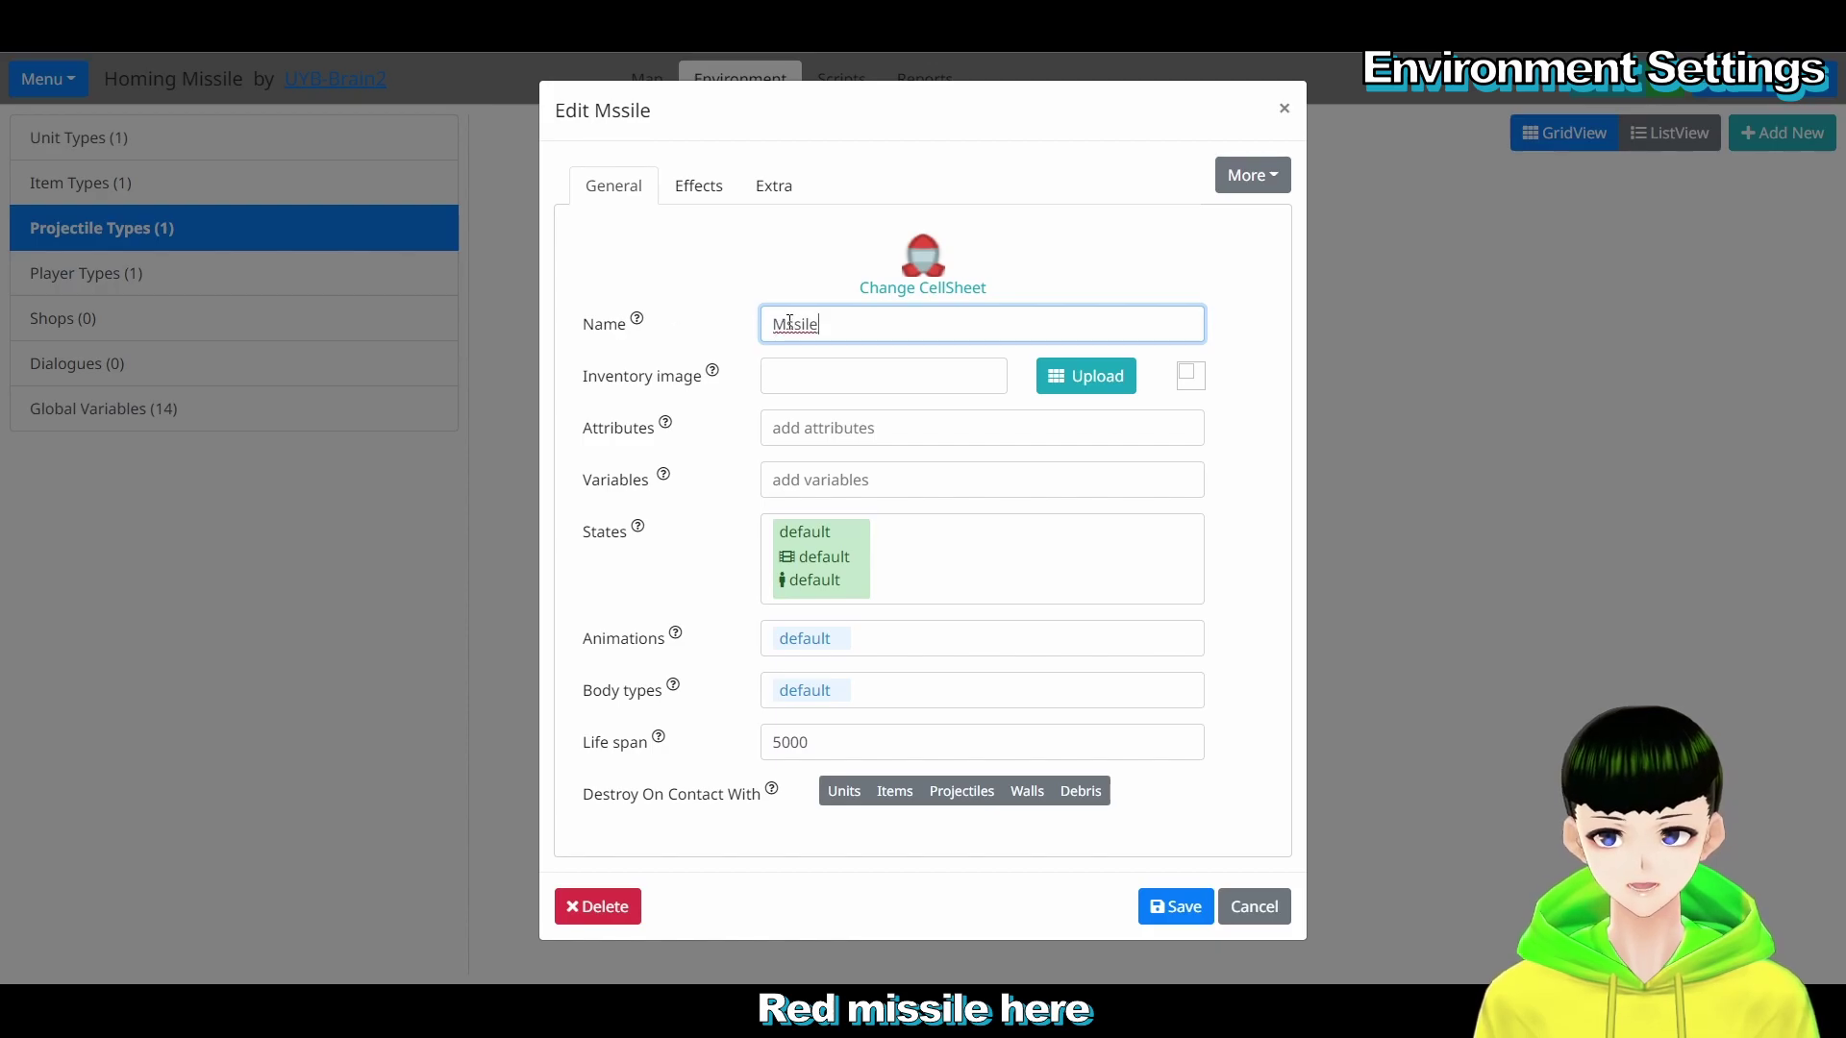
pyautogui.click(789, 324)
pyautogui.write('i')
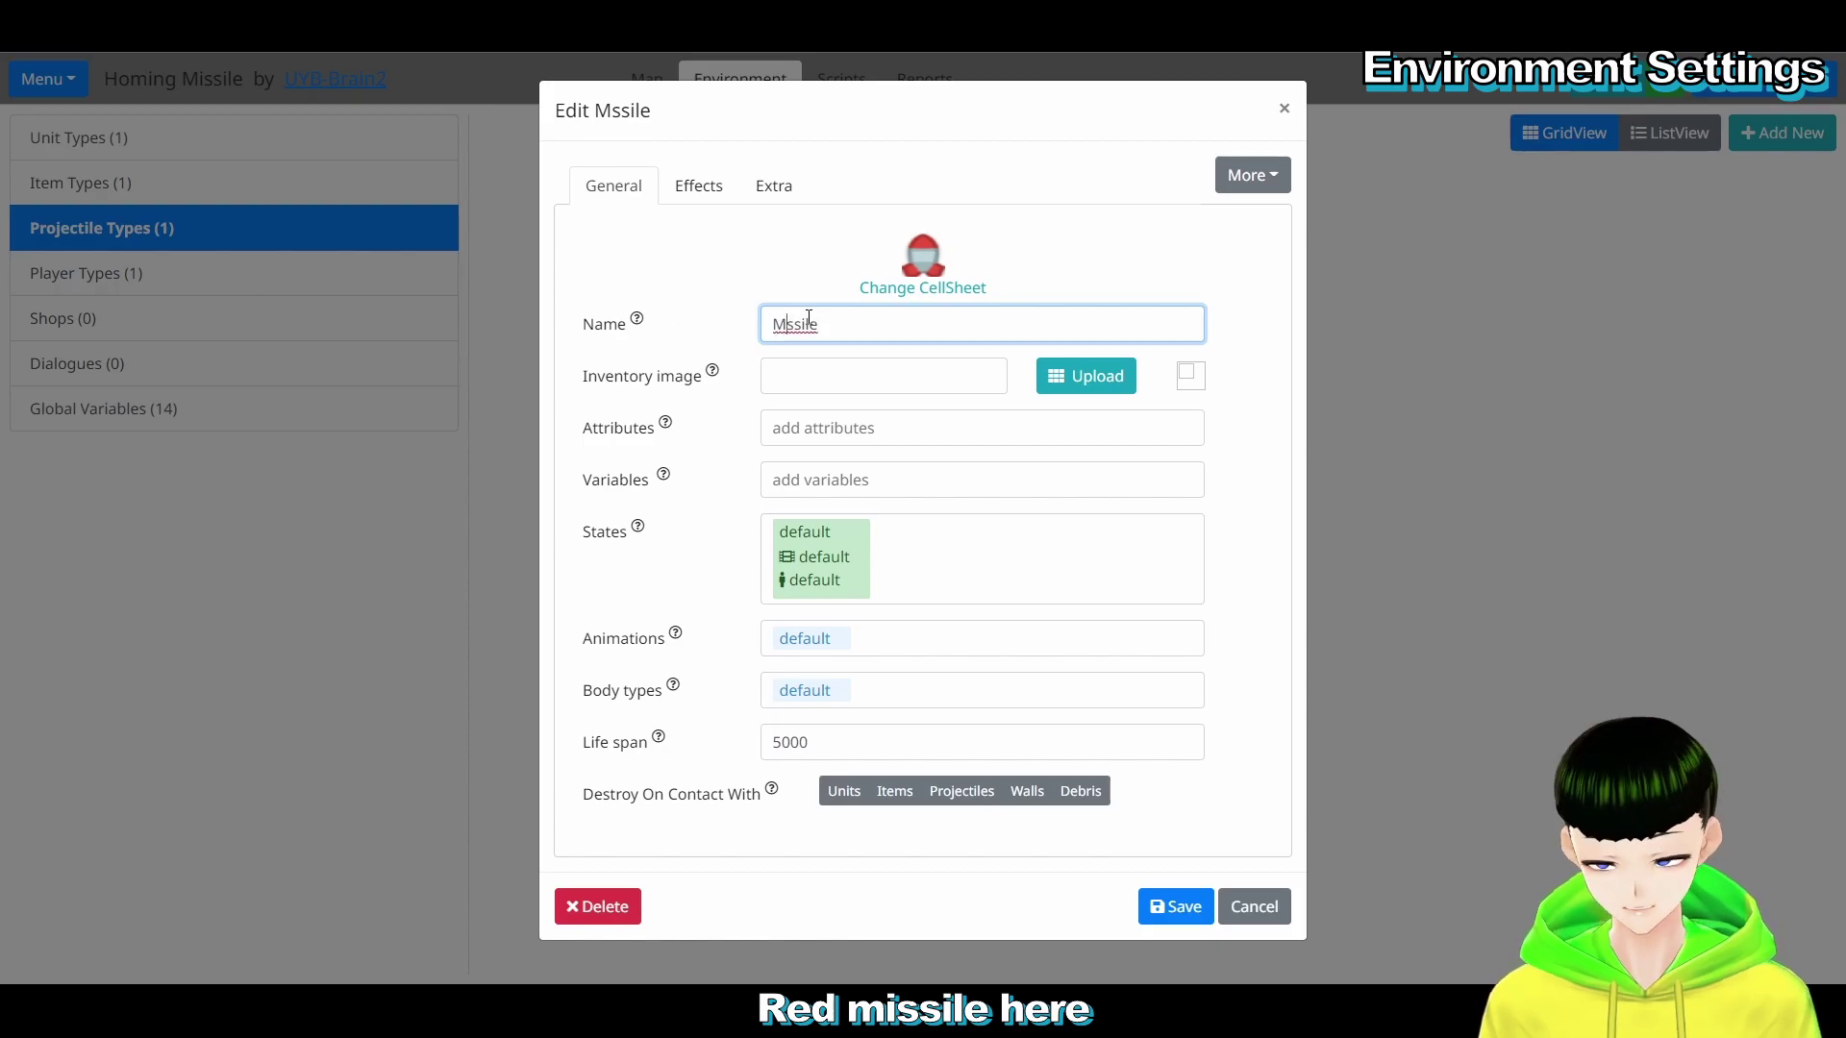
pyautogui.click(1182, 909)
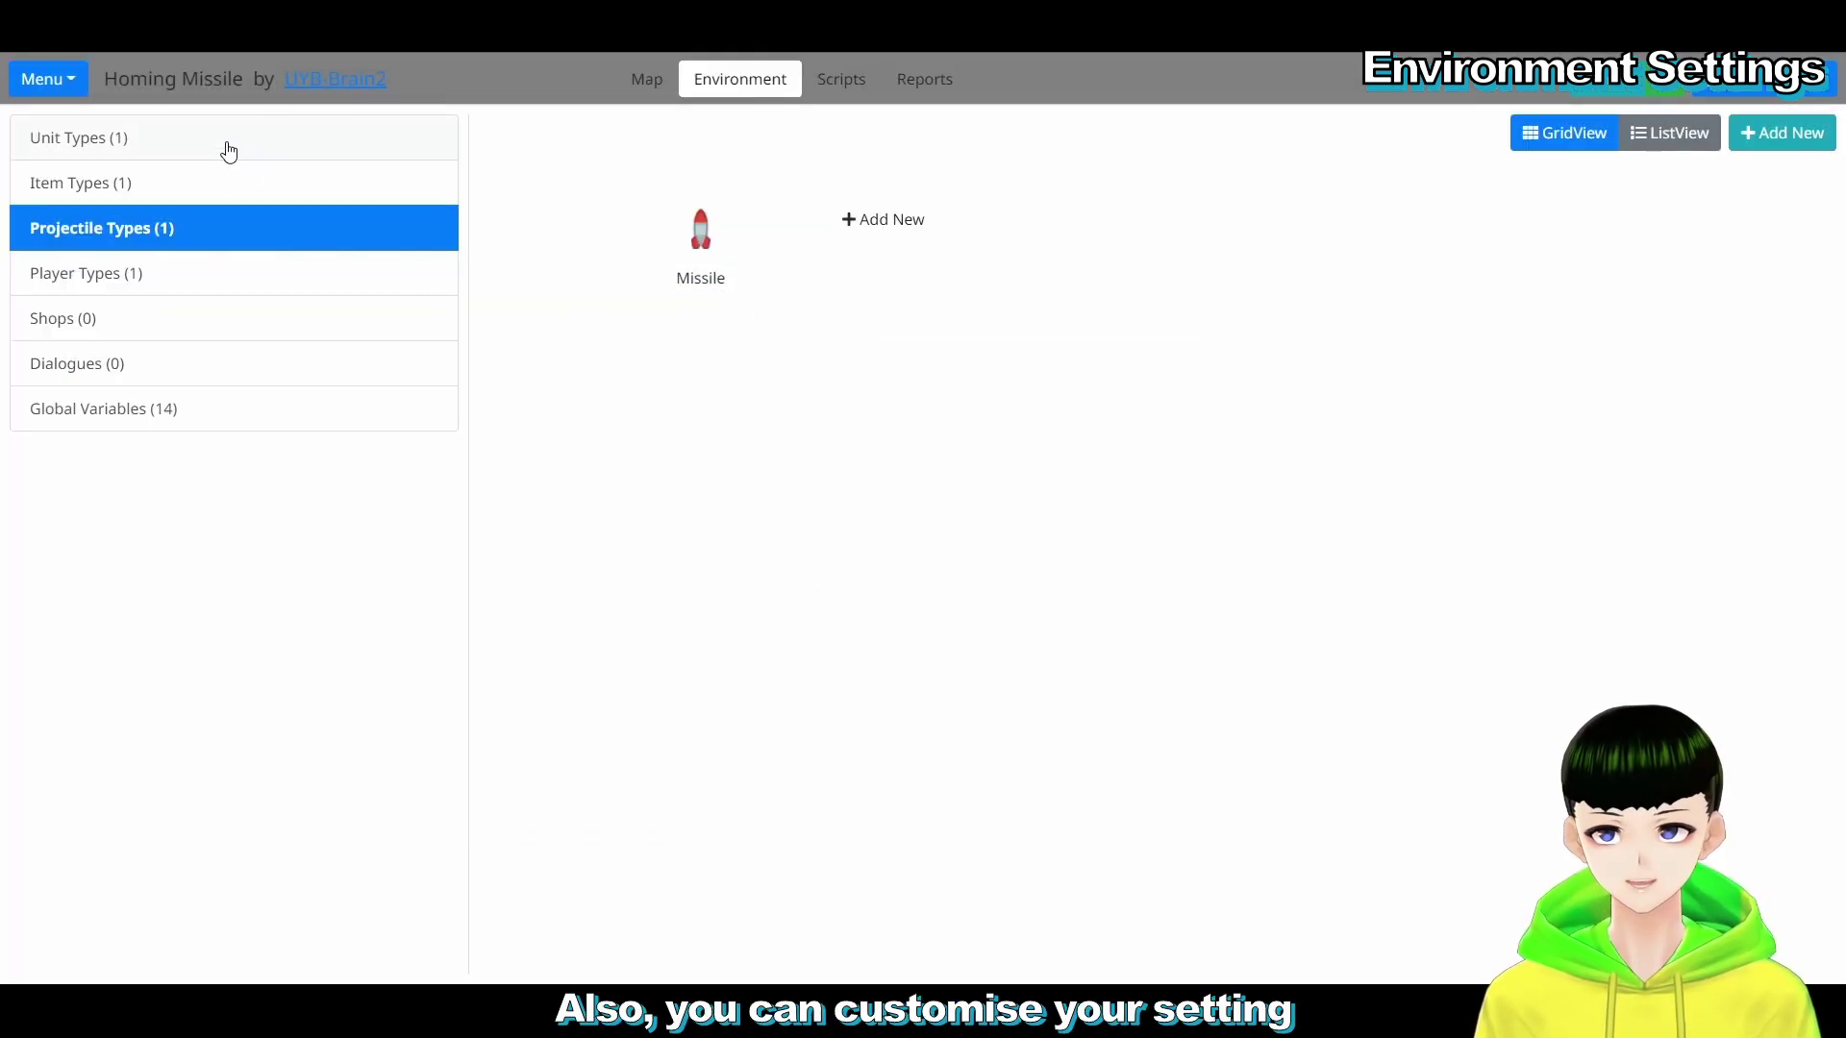
# Step: Set the Missile Launcher's projectile type to Missile and save it
pyautogui.click(217, 179)
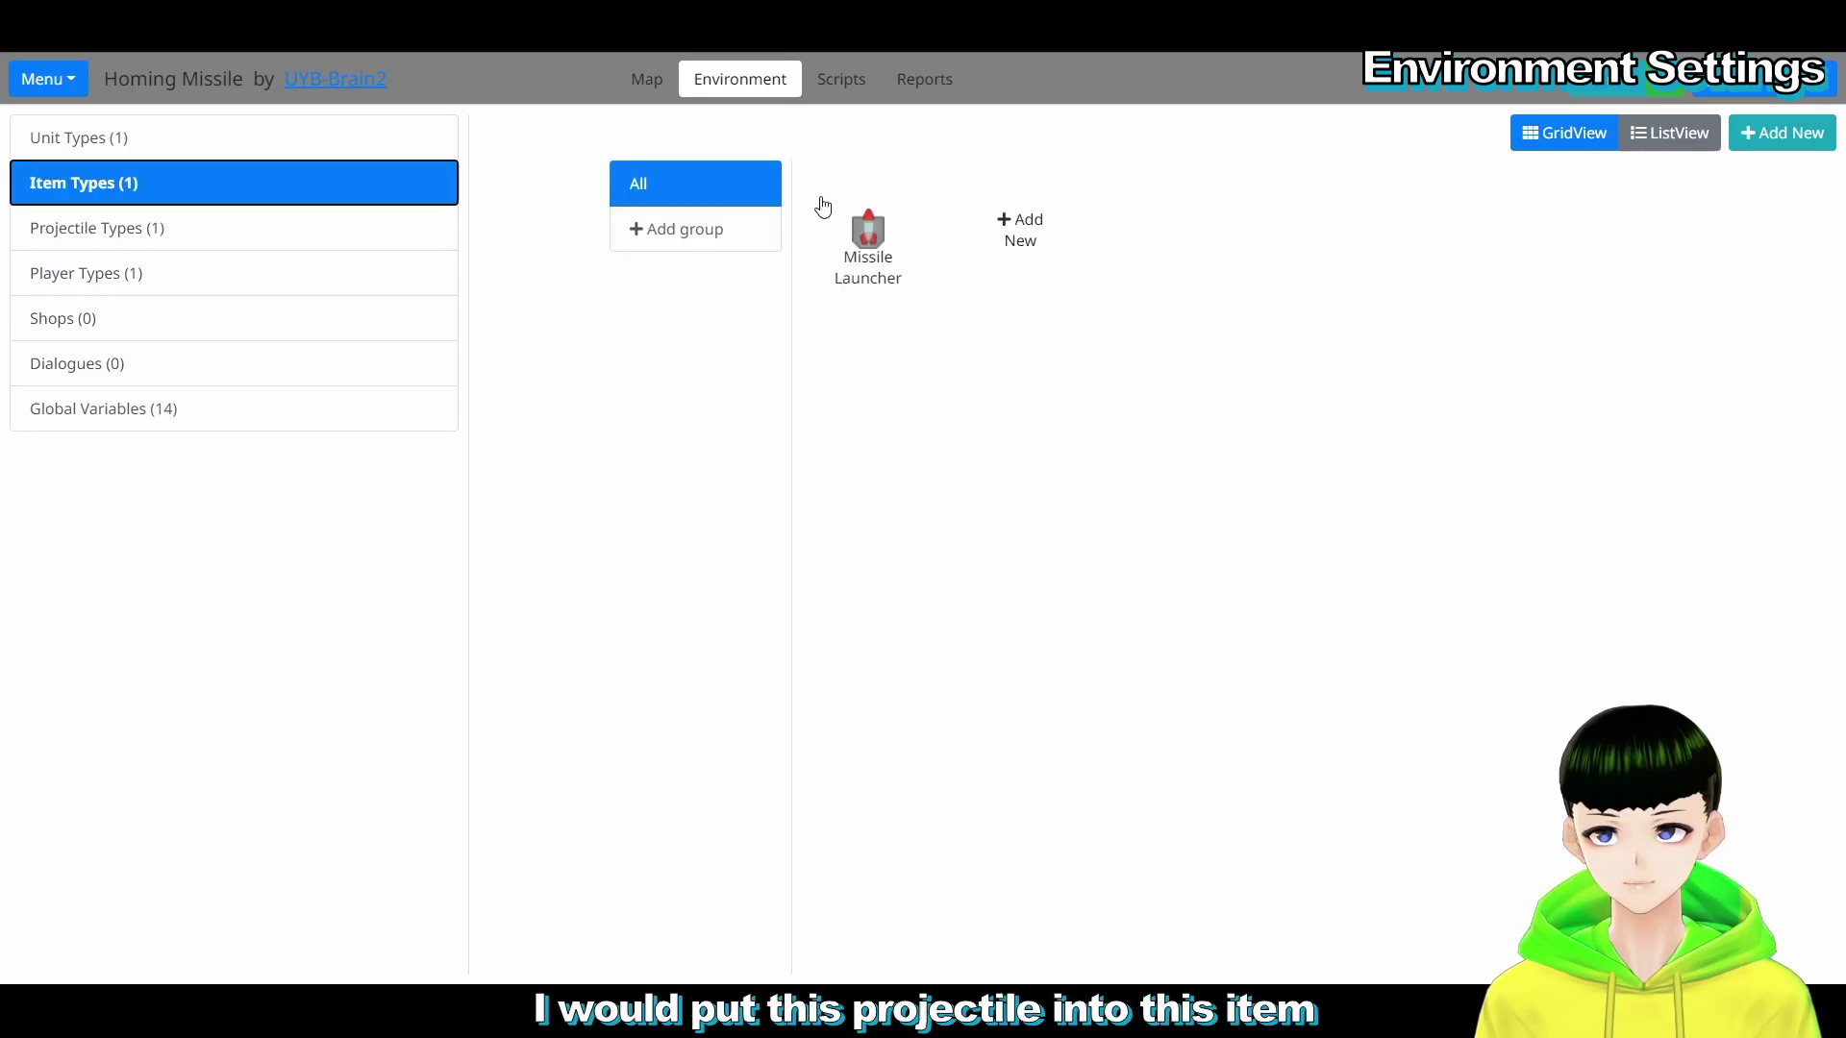
pyautogui.click(880, 234)
pyautogui.click(760, 192)
pyautogui.click(887, 359)
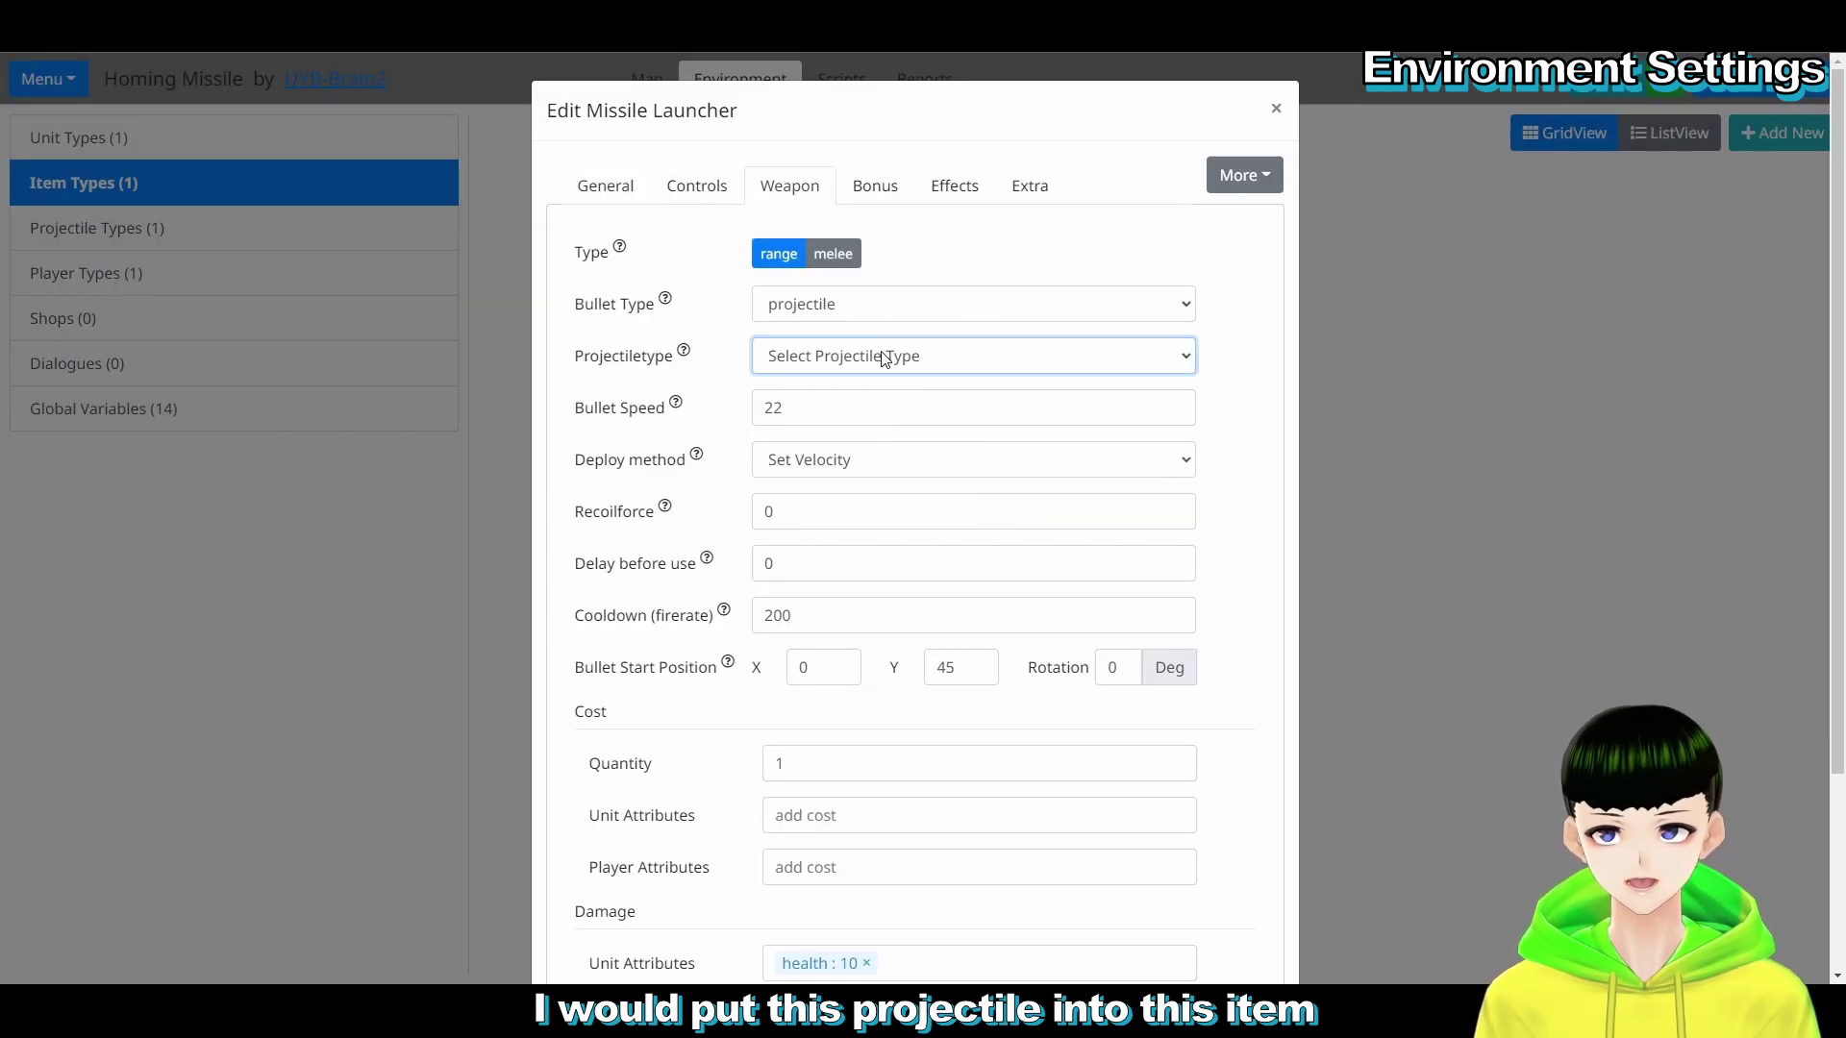
pyautogui.click(917, 389)
pyautogui.scroll(-3, 1094, 568)
pyautogui.click(1150, 923)
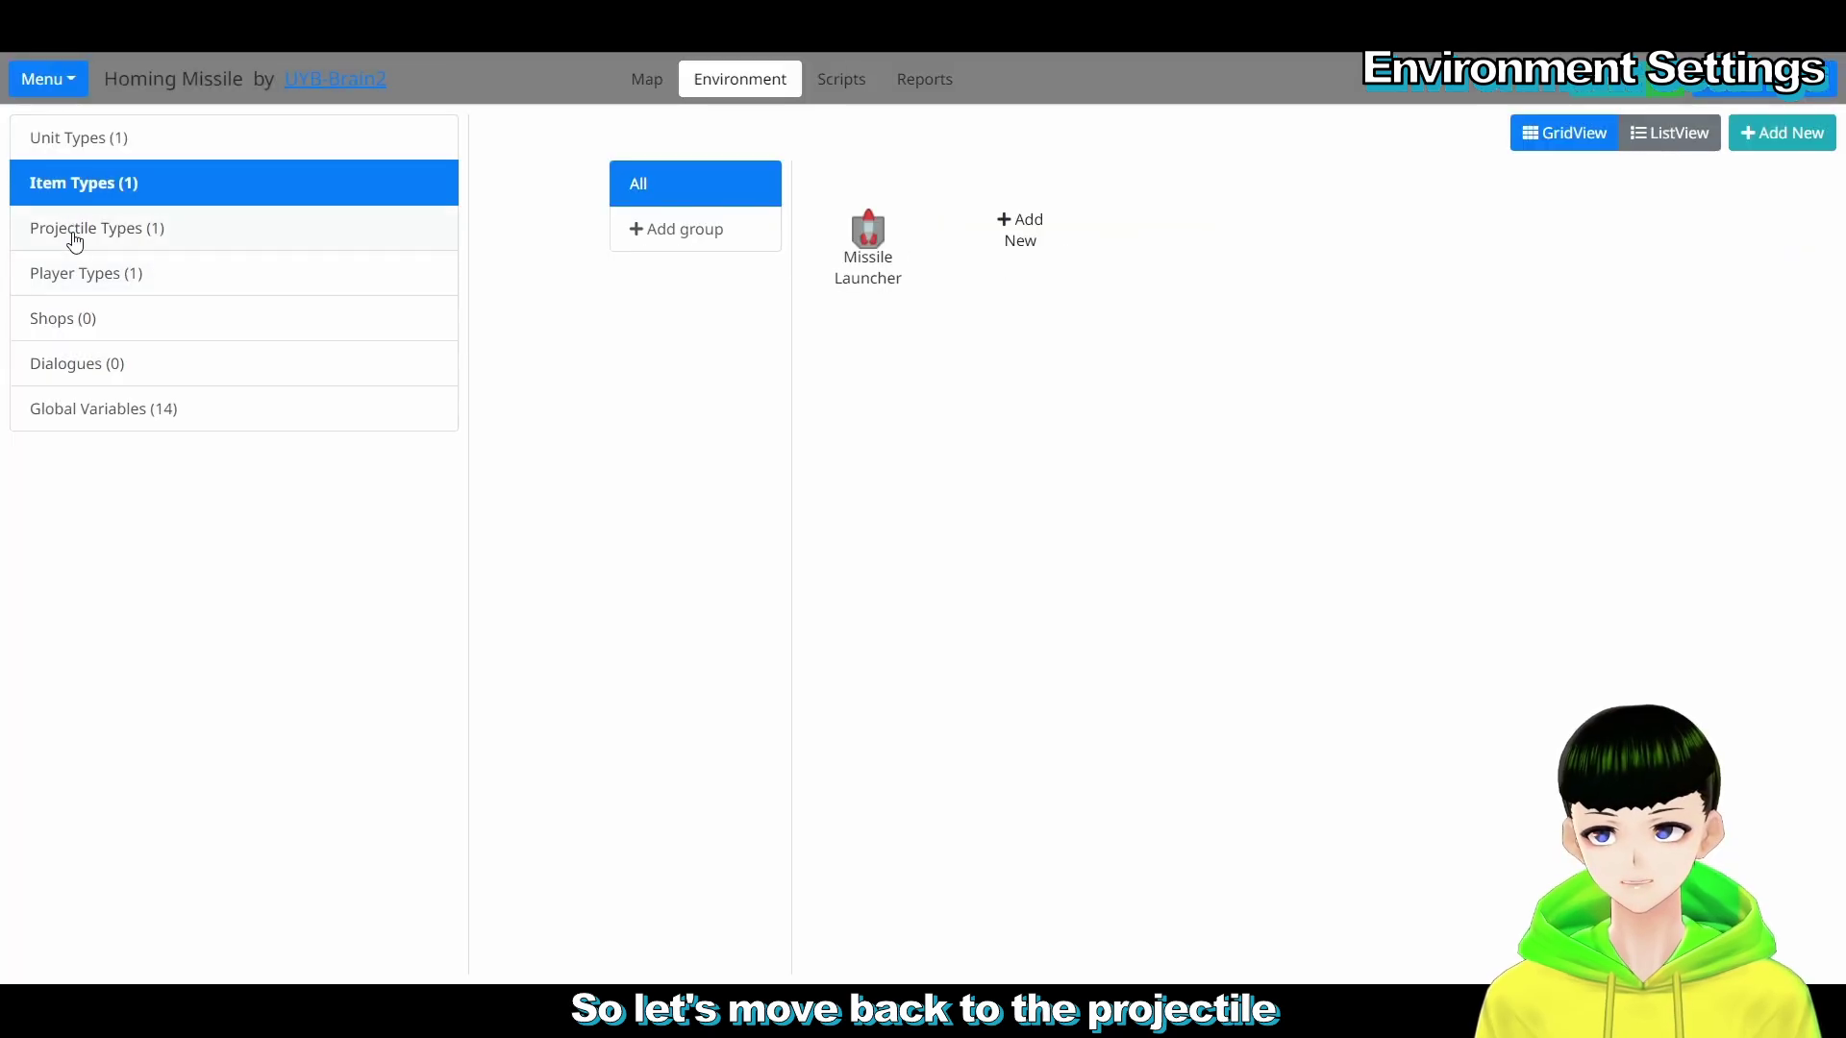
# Step: Open the Missile projectile type for editing
pyautogui.click(75, 230)
pyautogui.click(702, 229)
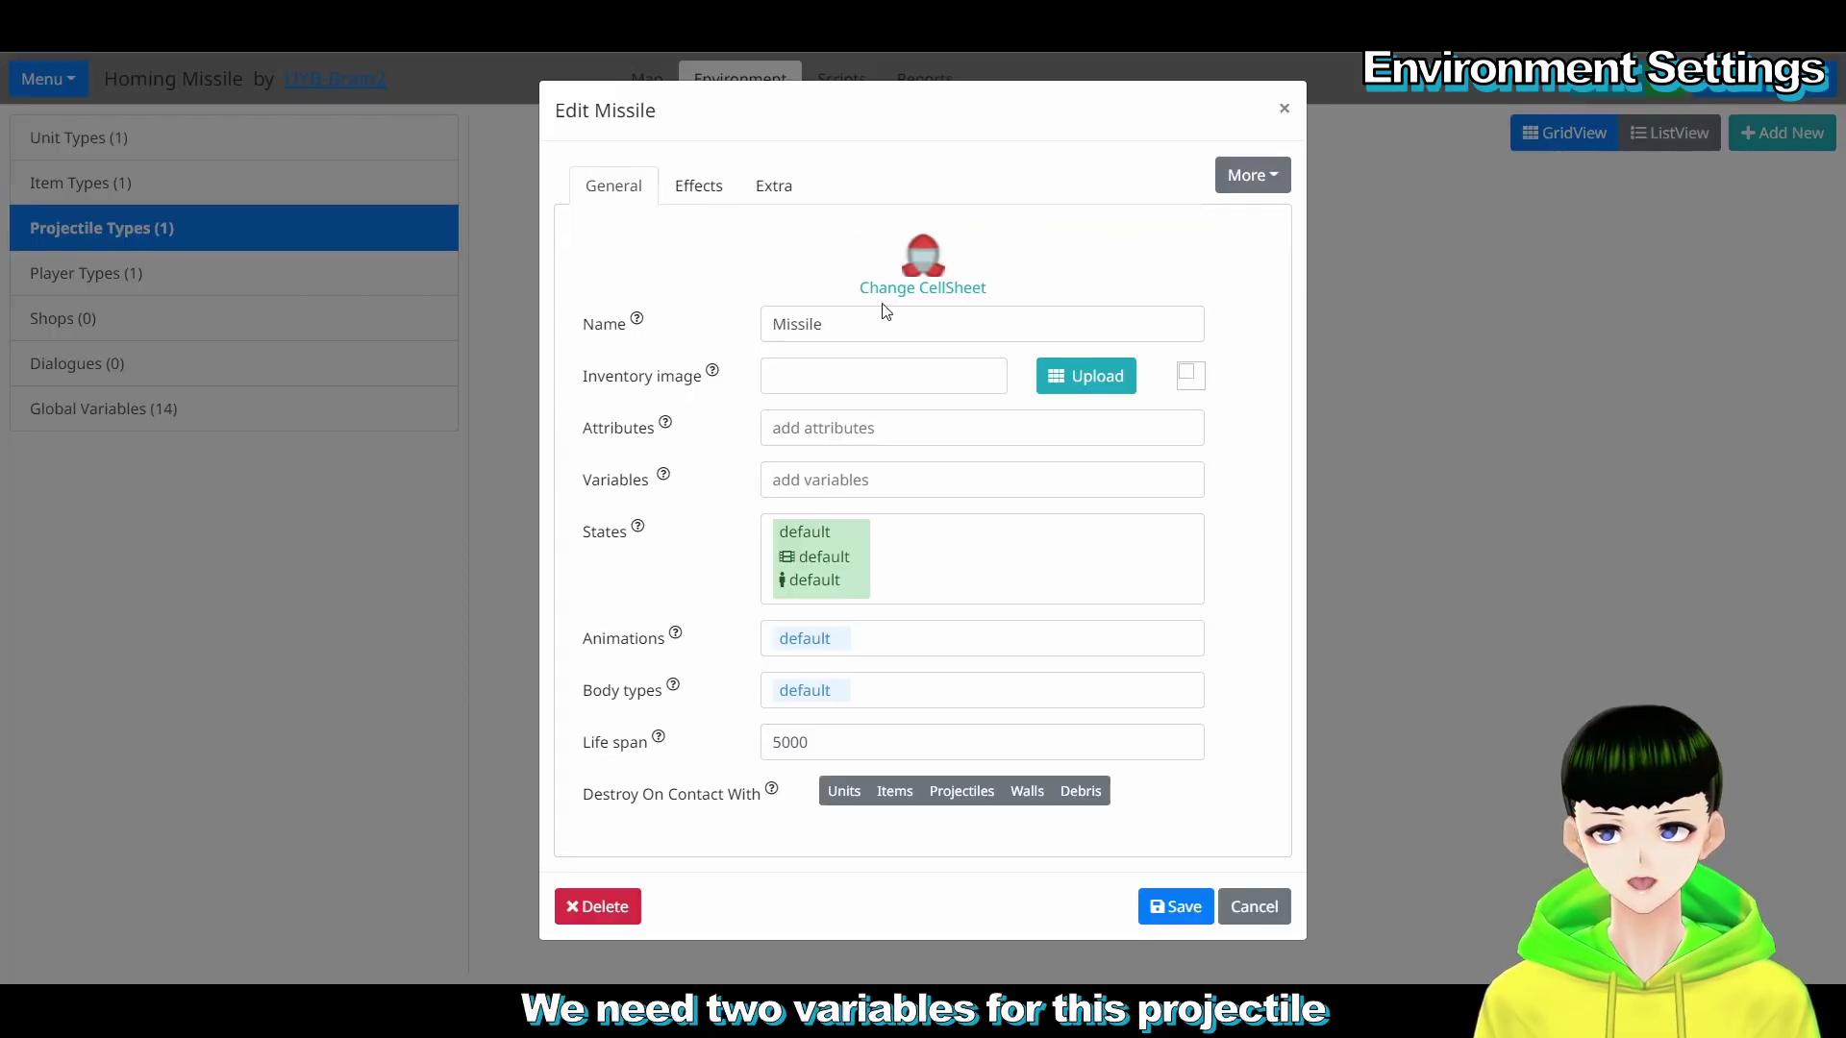
pyautogui.moveTo(591, 481); pyautogui.dragTo(653, 488)
pyautogui.click(657, 491)
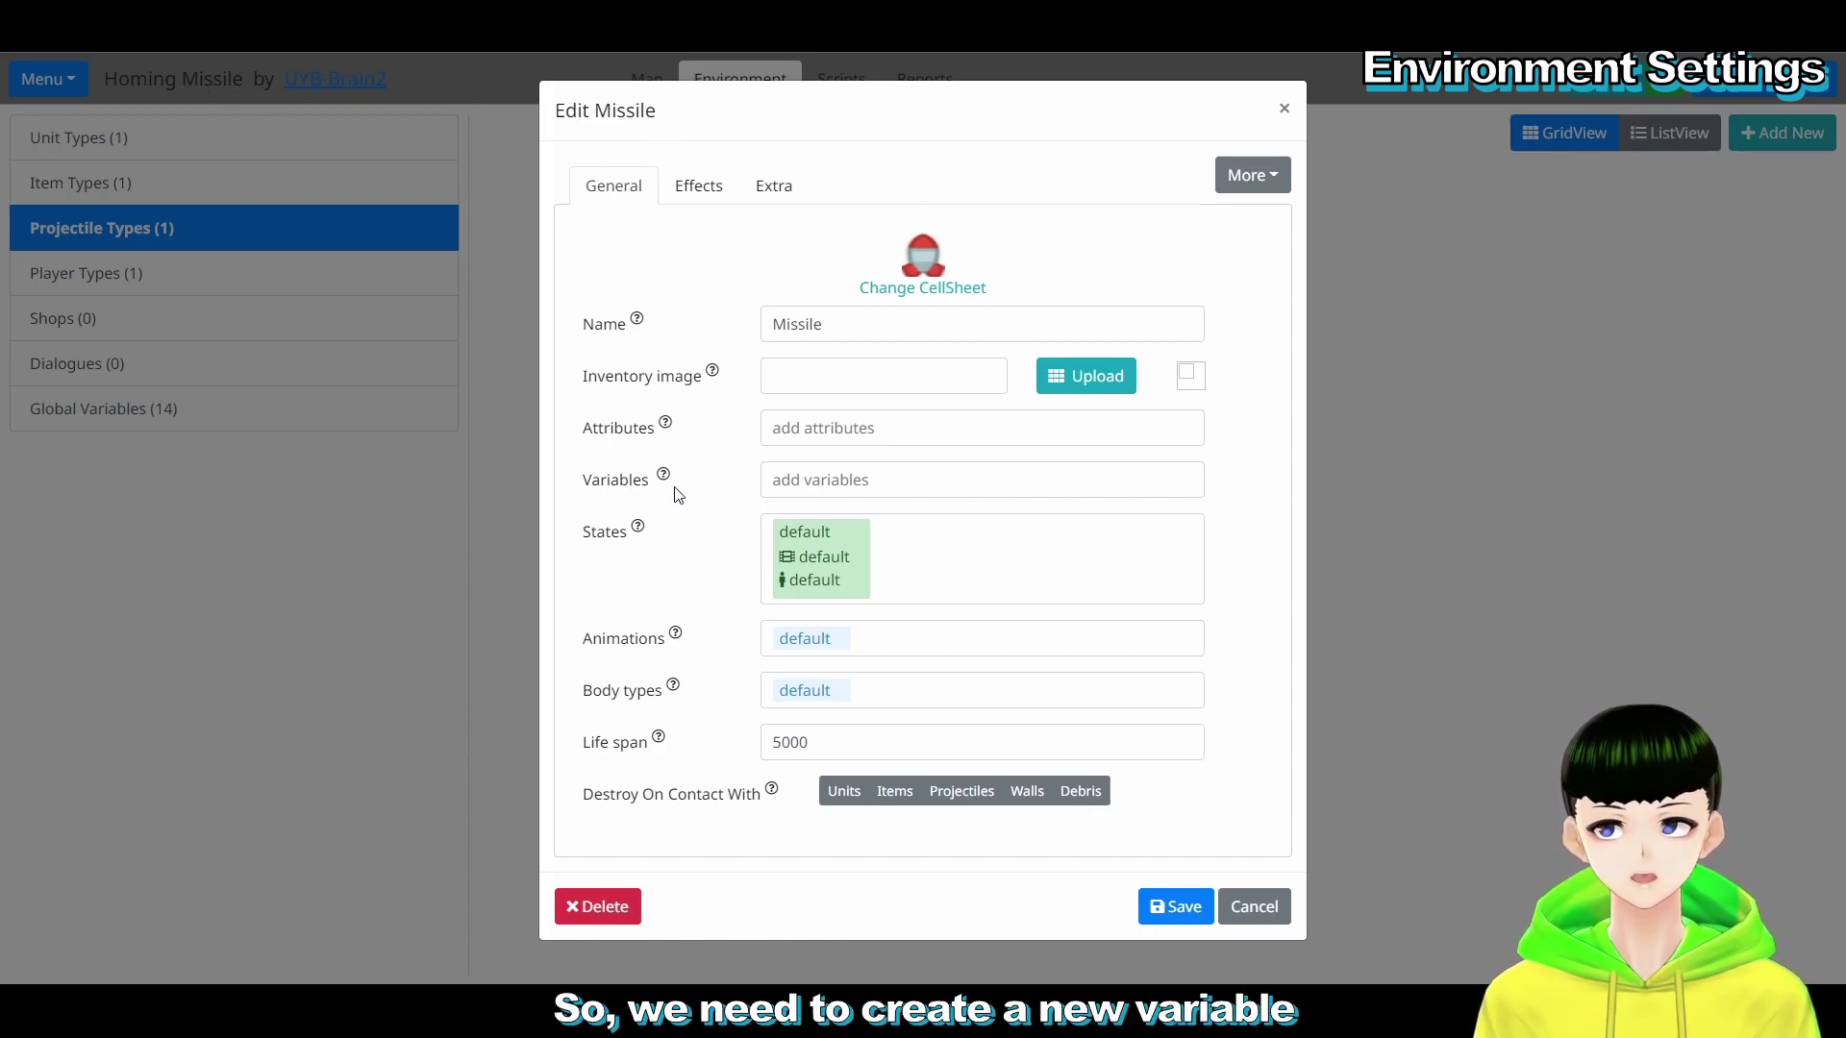
# Step: Add a boolean variable isHoming with value true to the Missile projectile
pyautogui.click(769, 485)
pyautogui.click(852, 568)
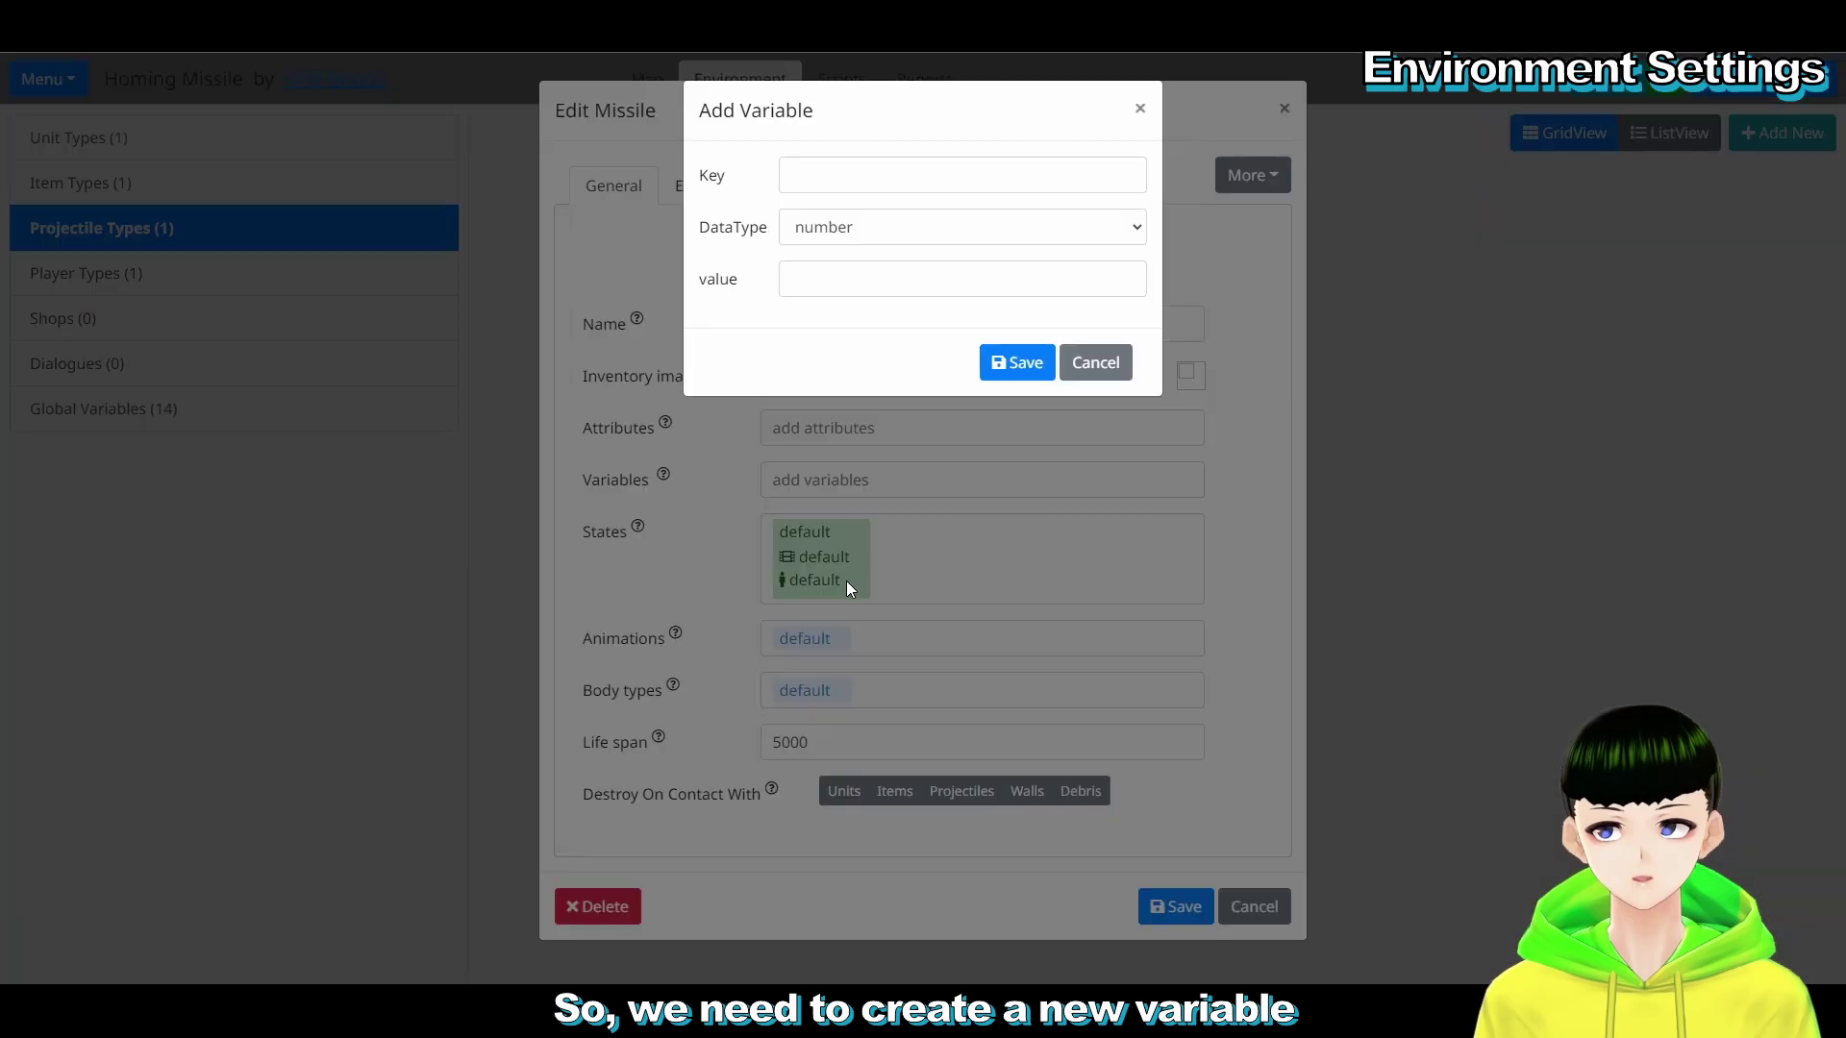
pyautogui.click(883, 174)
pyautogui.click(875, 227)
pyautogui.click(858, 304)
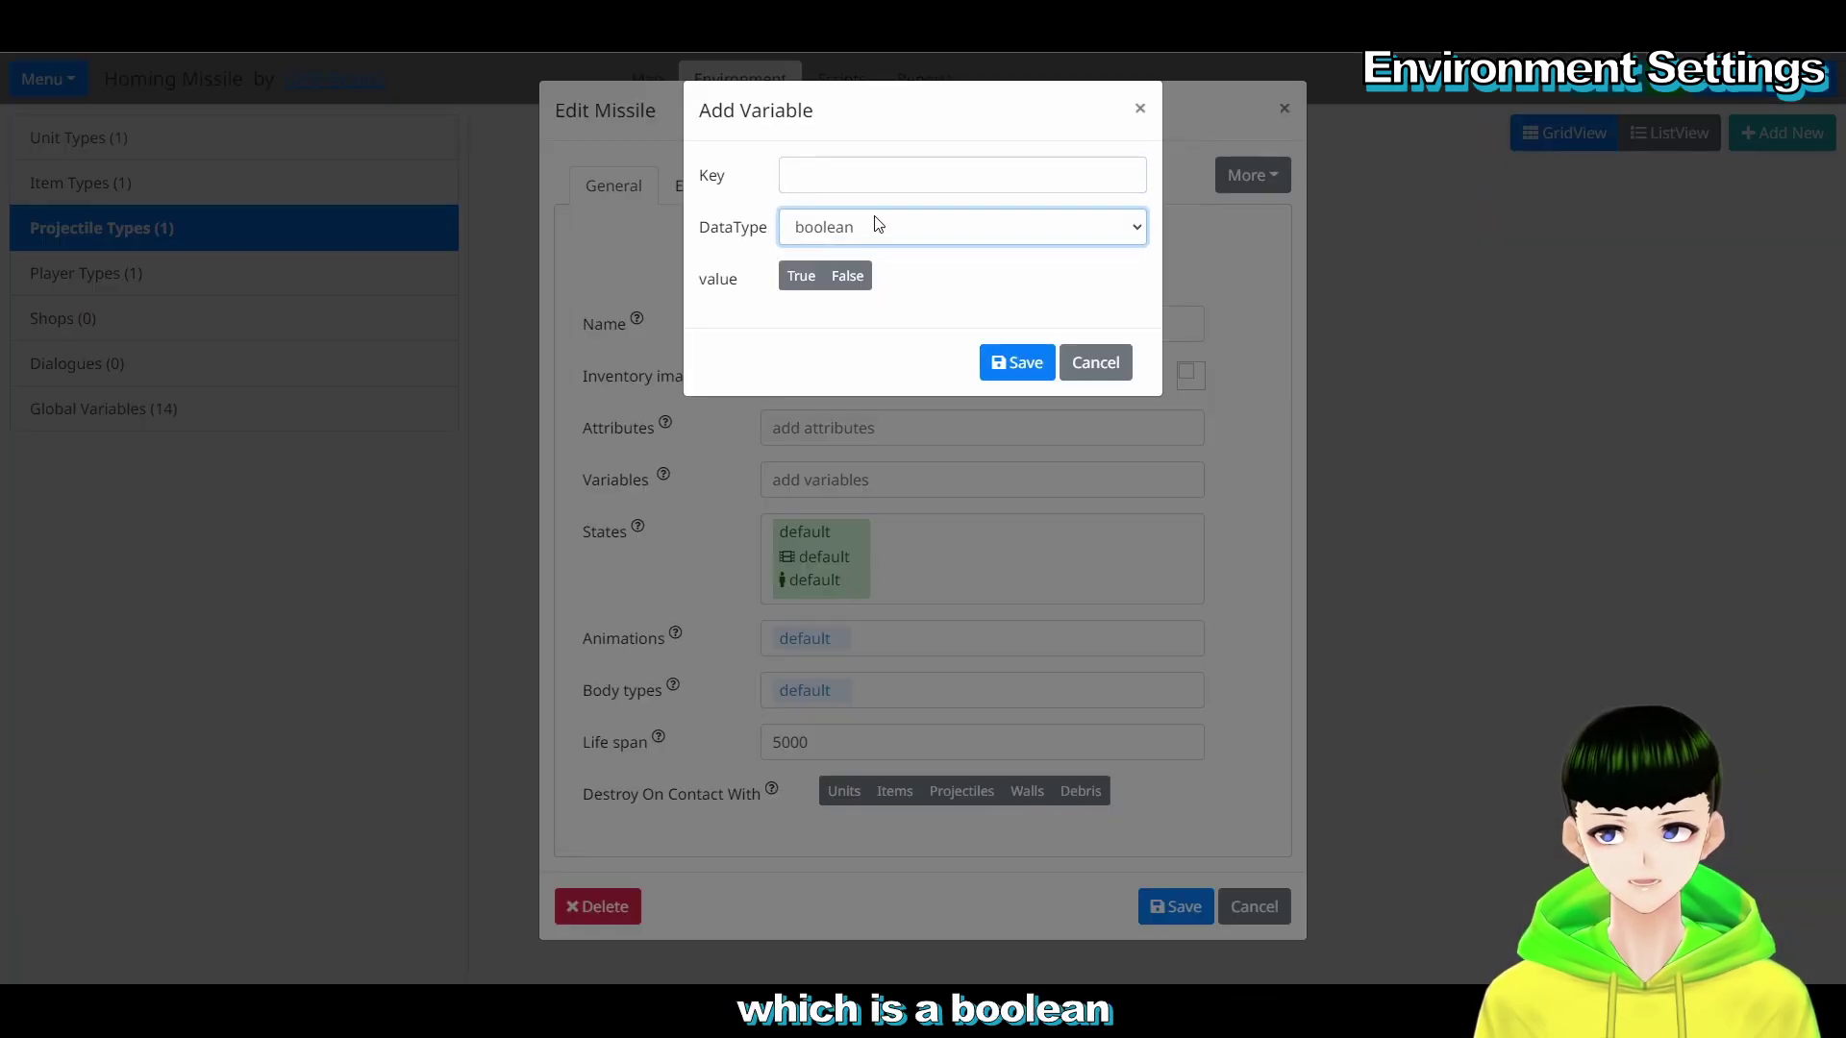
pyautogui.click(890, 171)
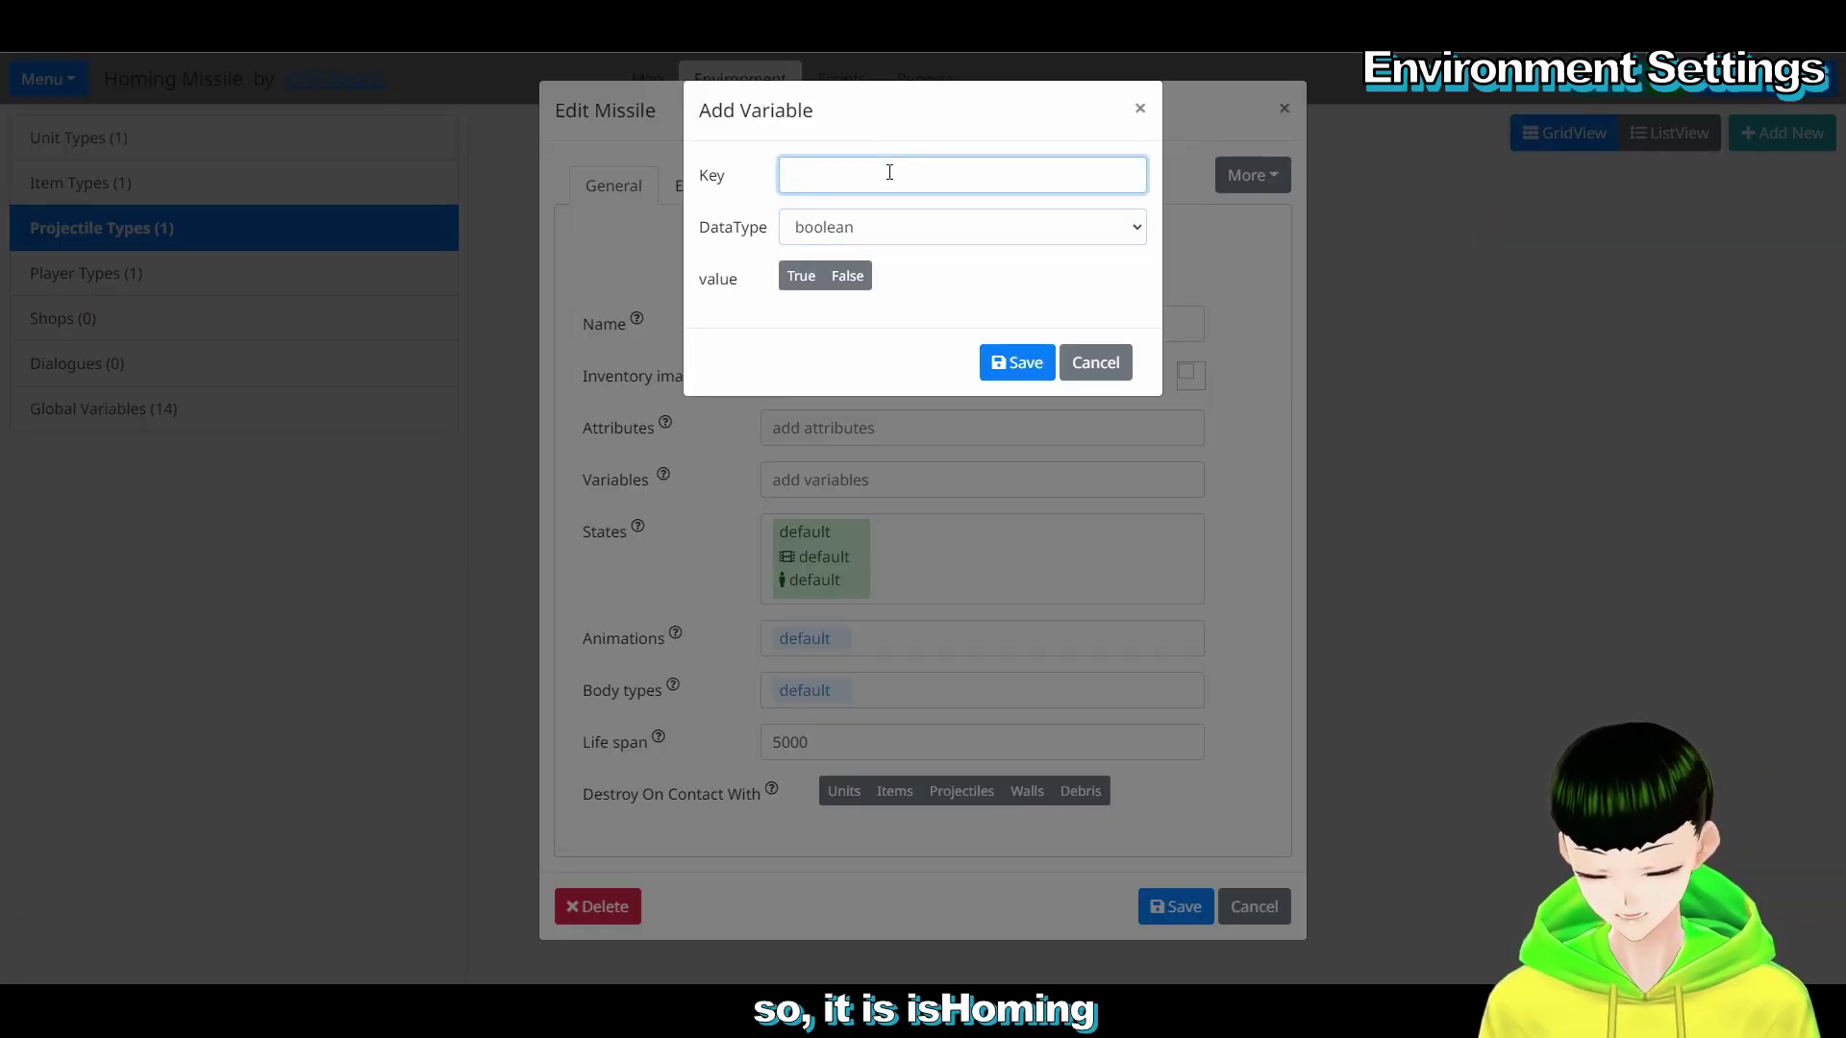
pyautogui.write('isHoming')
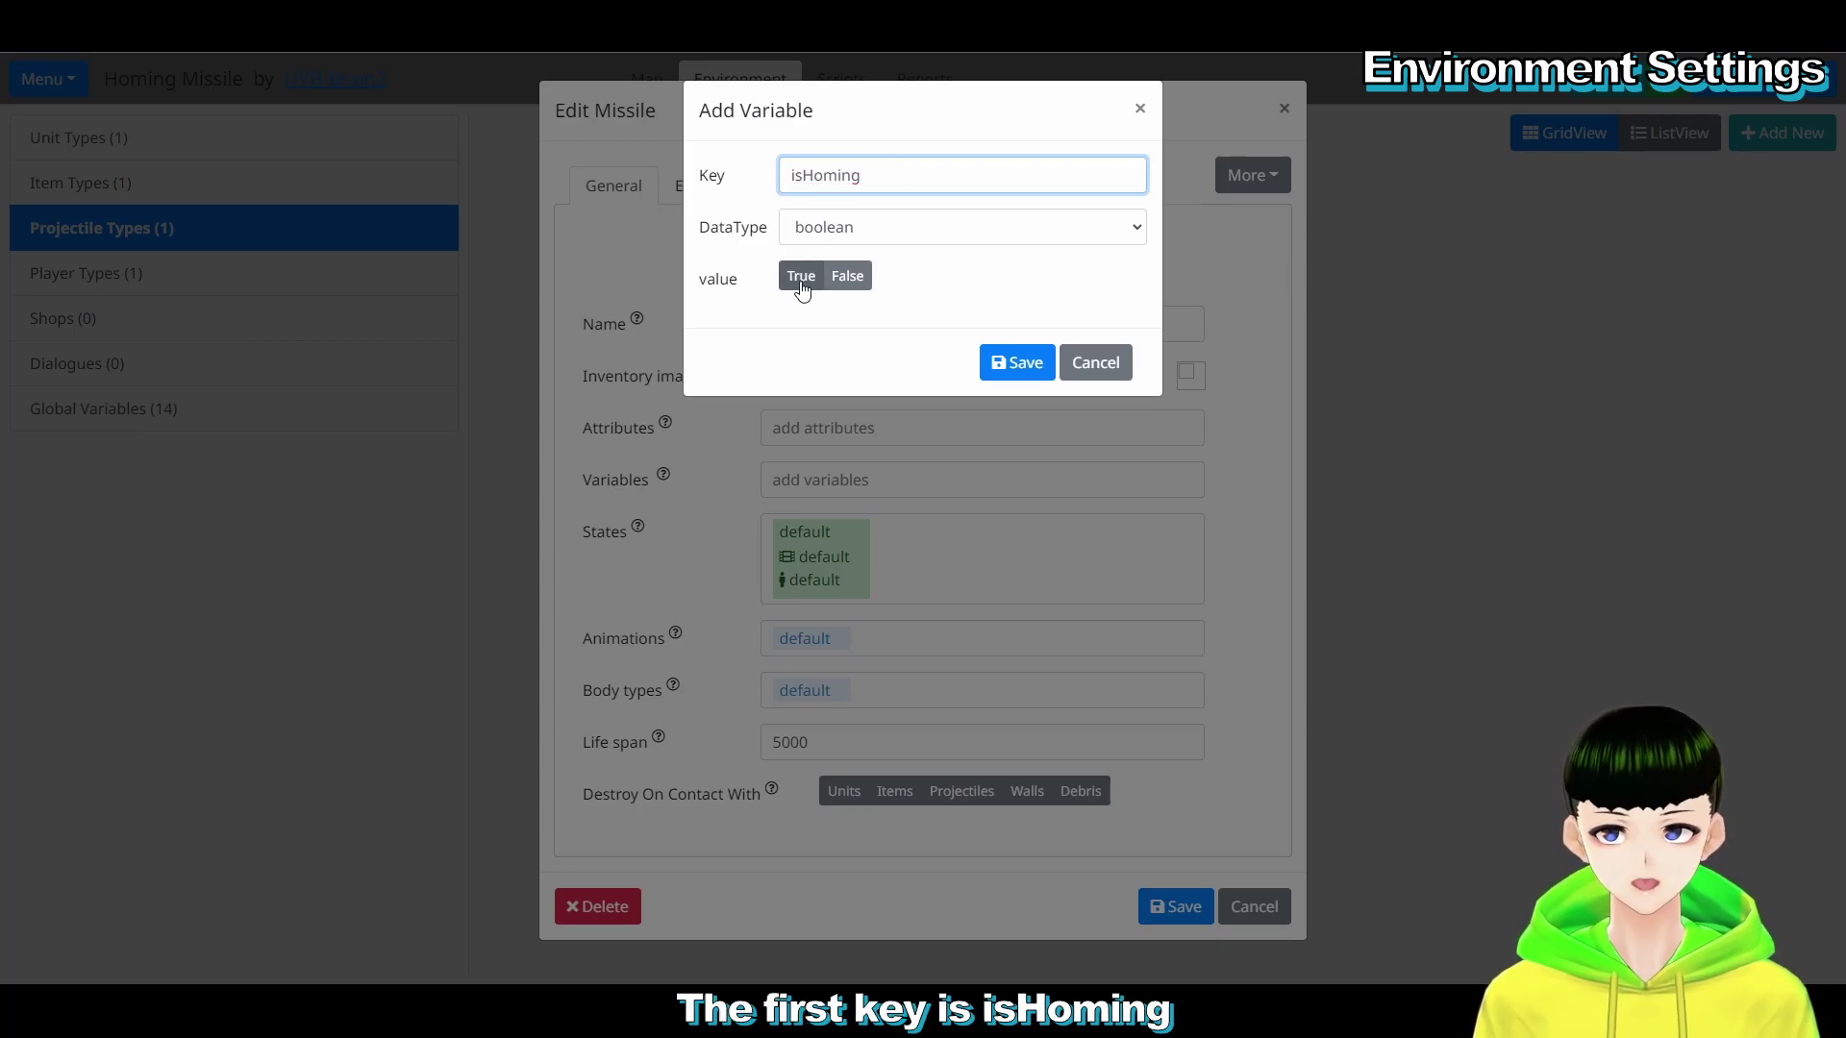
pyautogui.click(800, 280)
pyautogui.click(1027, 365)
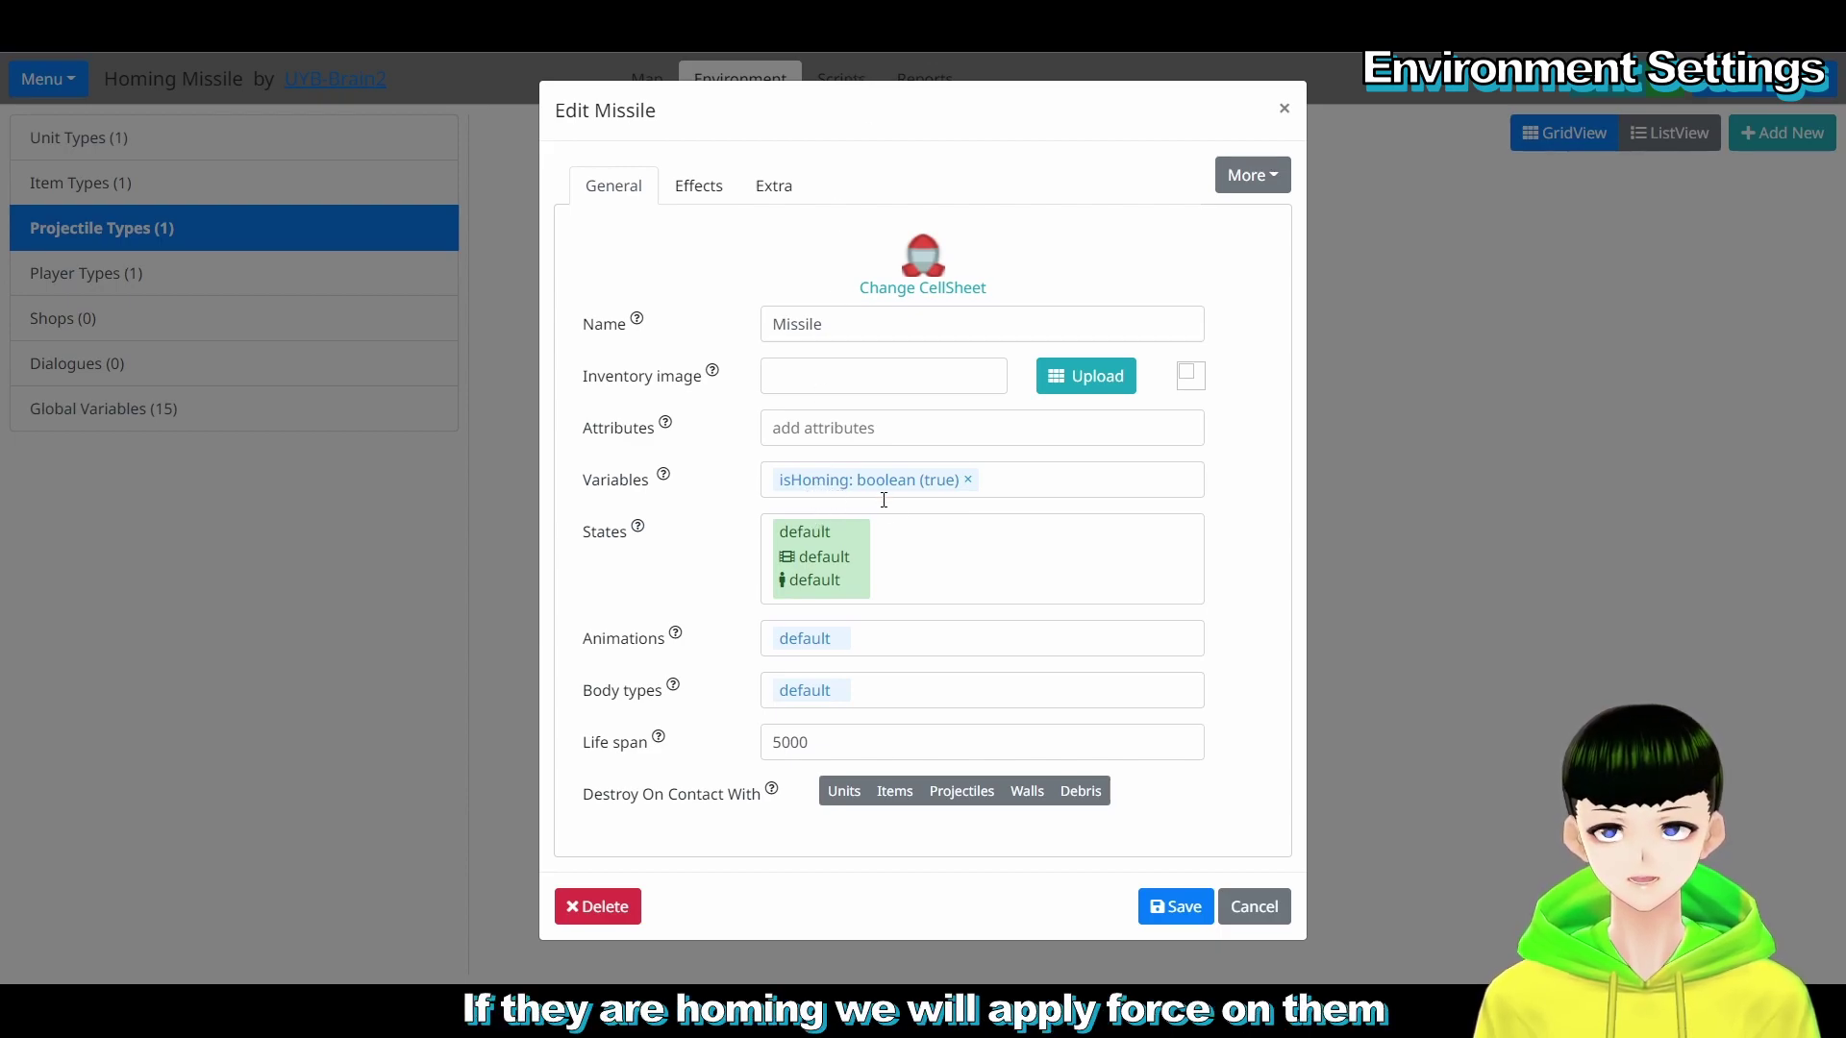
# Step: Add a number variable 'speed' with value 20, then save the Missile projectile
pyautogui.click(1038, 480)
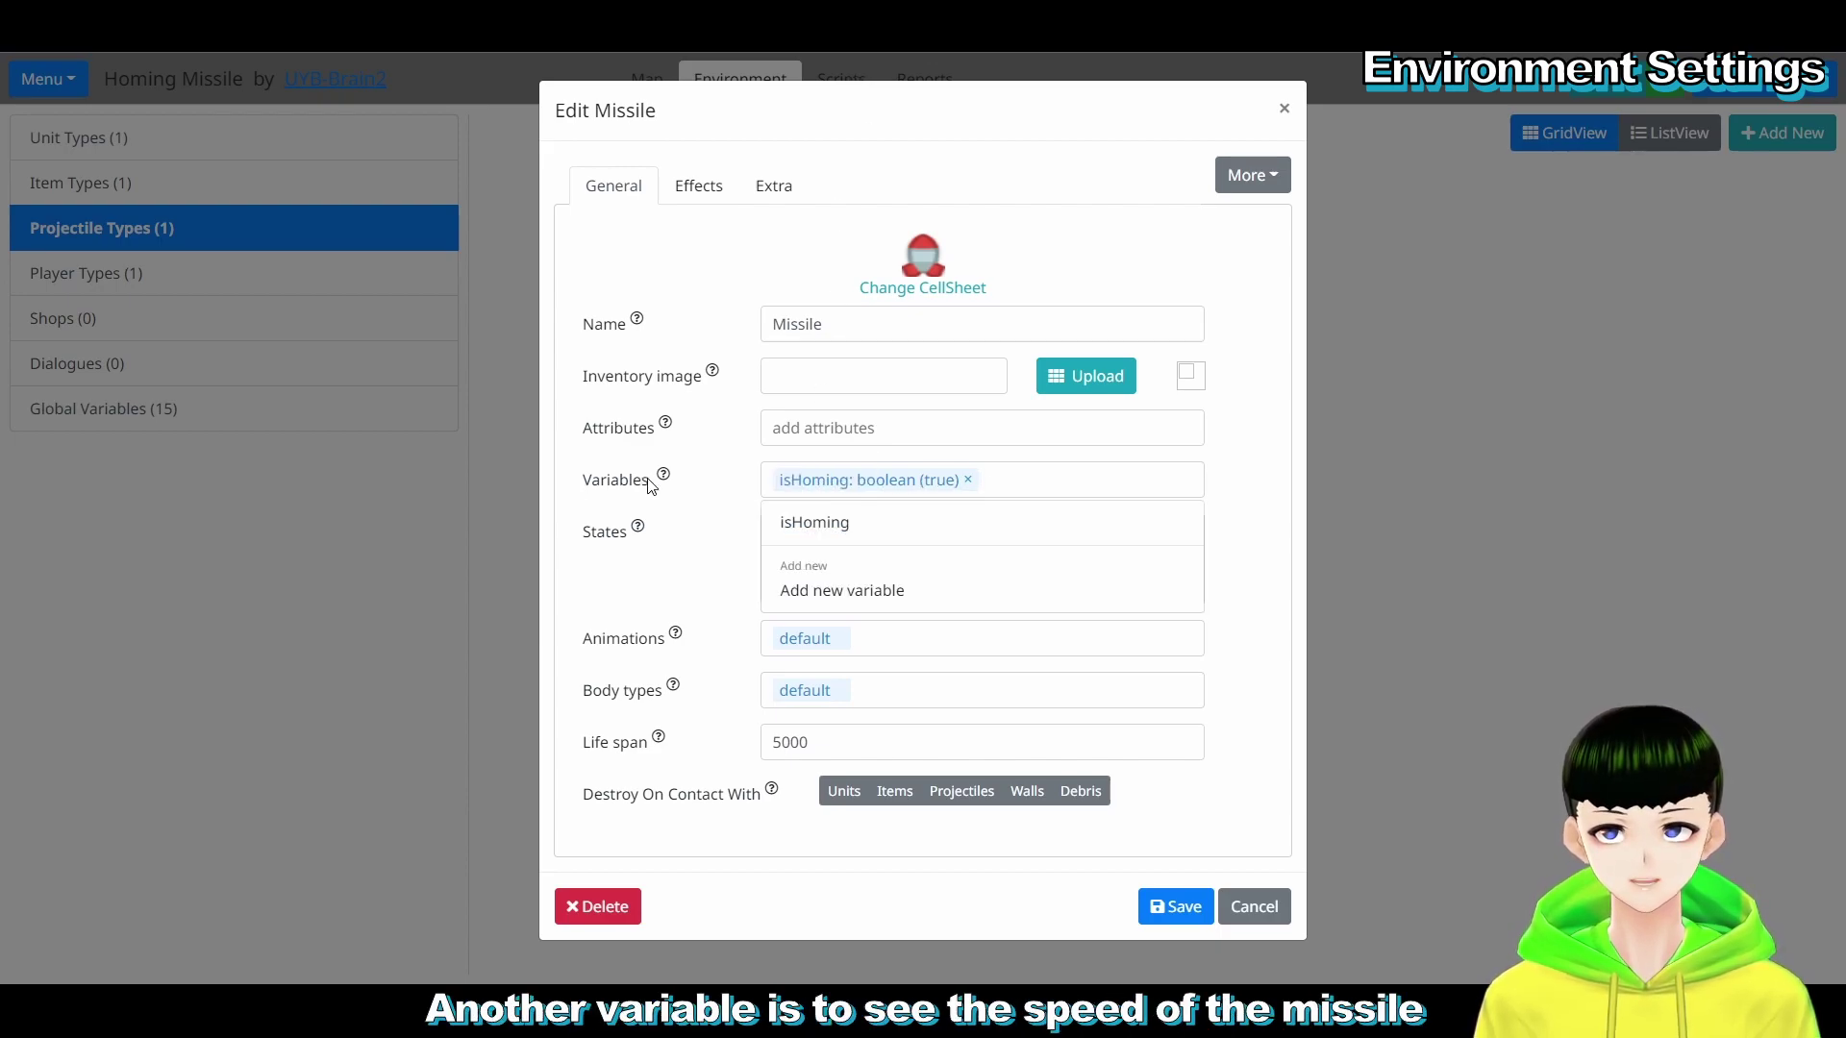
pyautogui.click(908, 598)
pyautogui.click(842, 177)
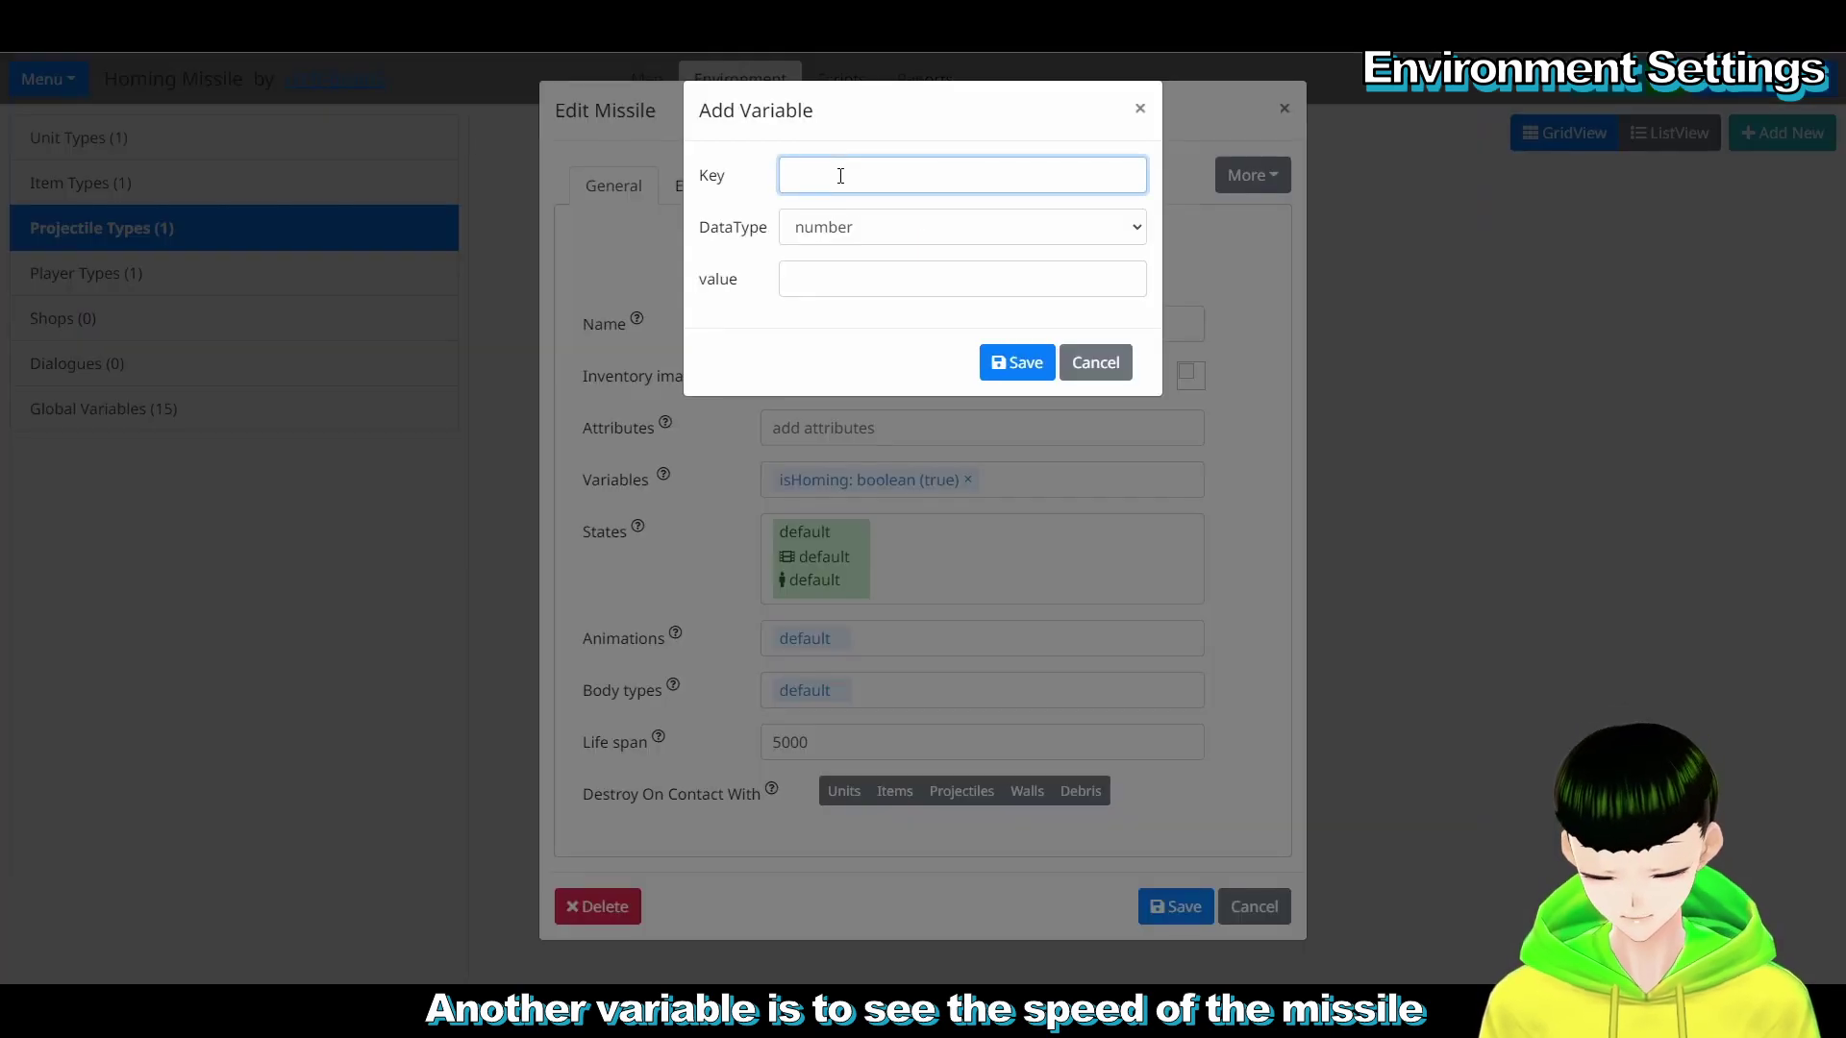
pyautogui.write('sppeed')
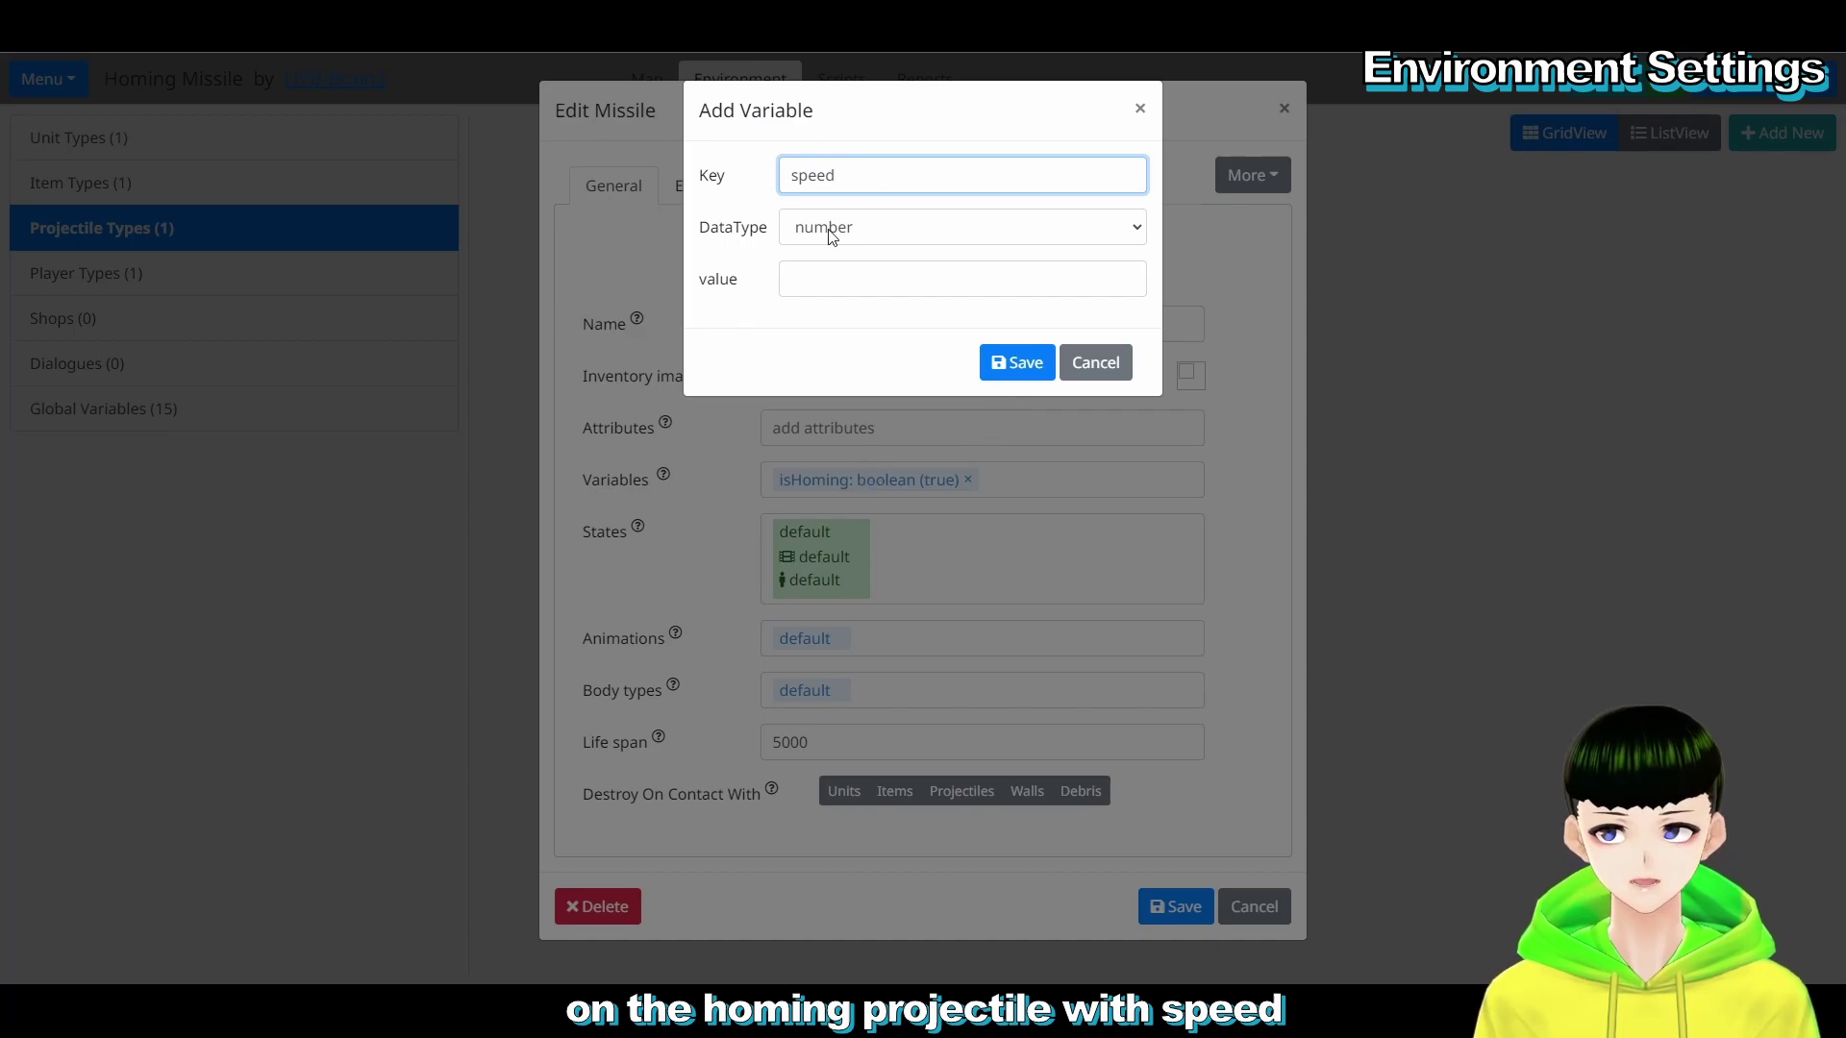
pyautogui.click(825, 282)
pyautogui.write('20')
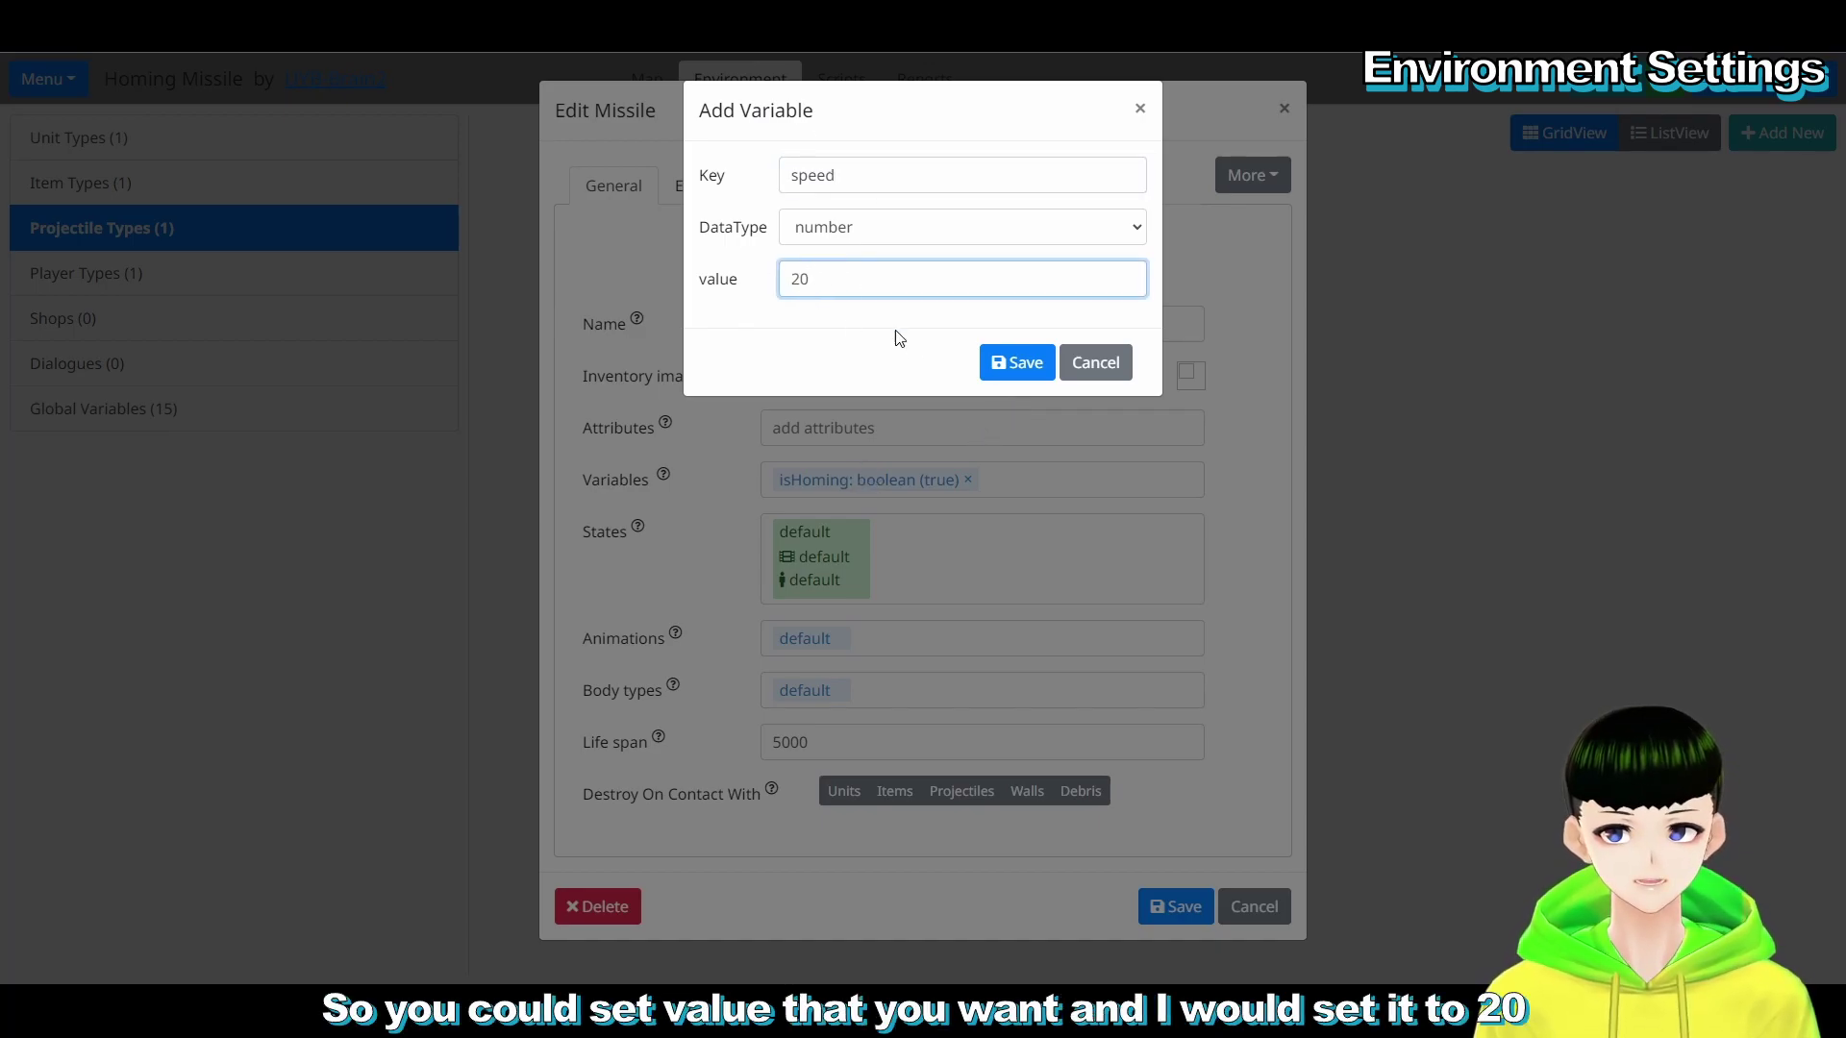
pyautogui.click(1016, 362)
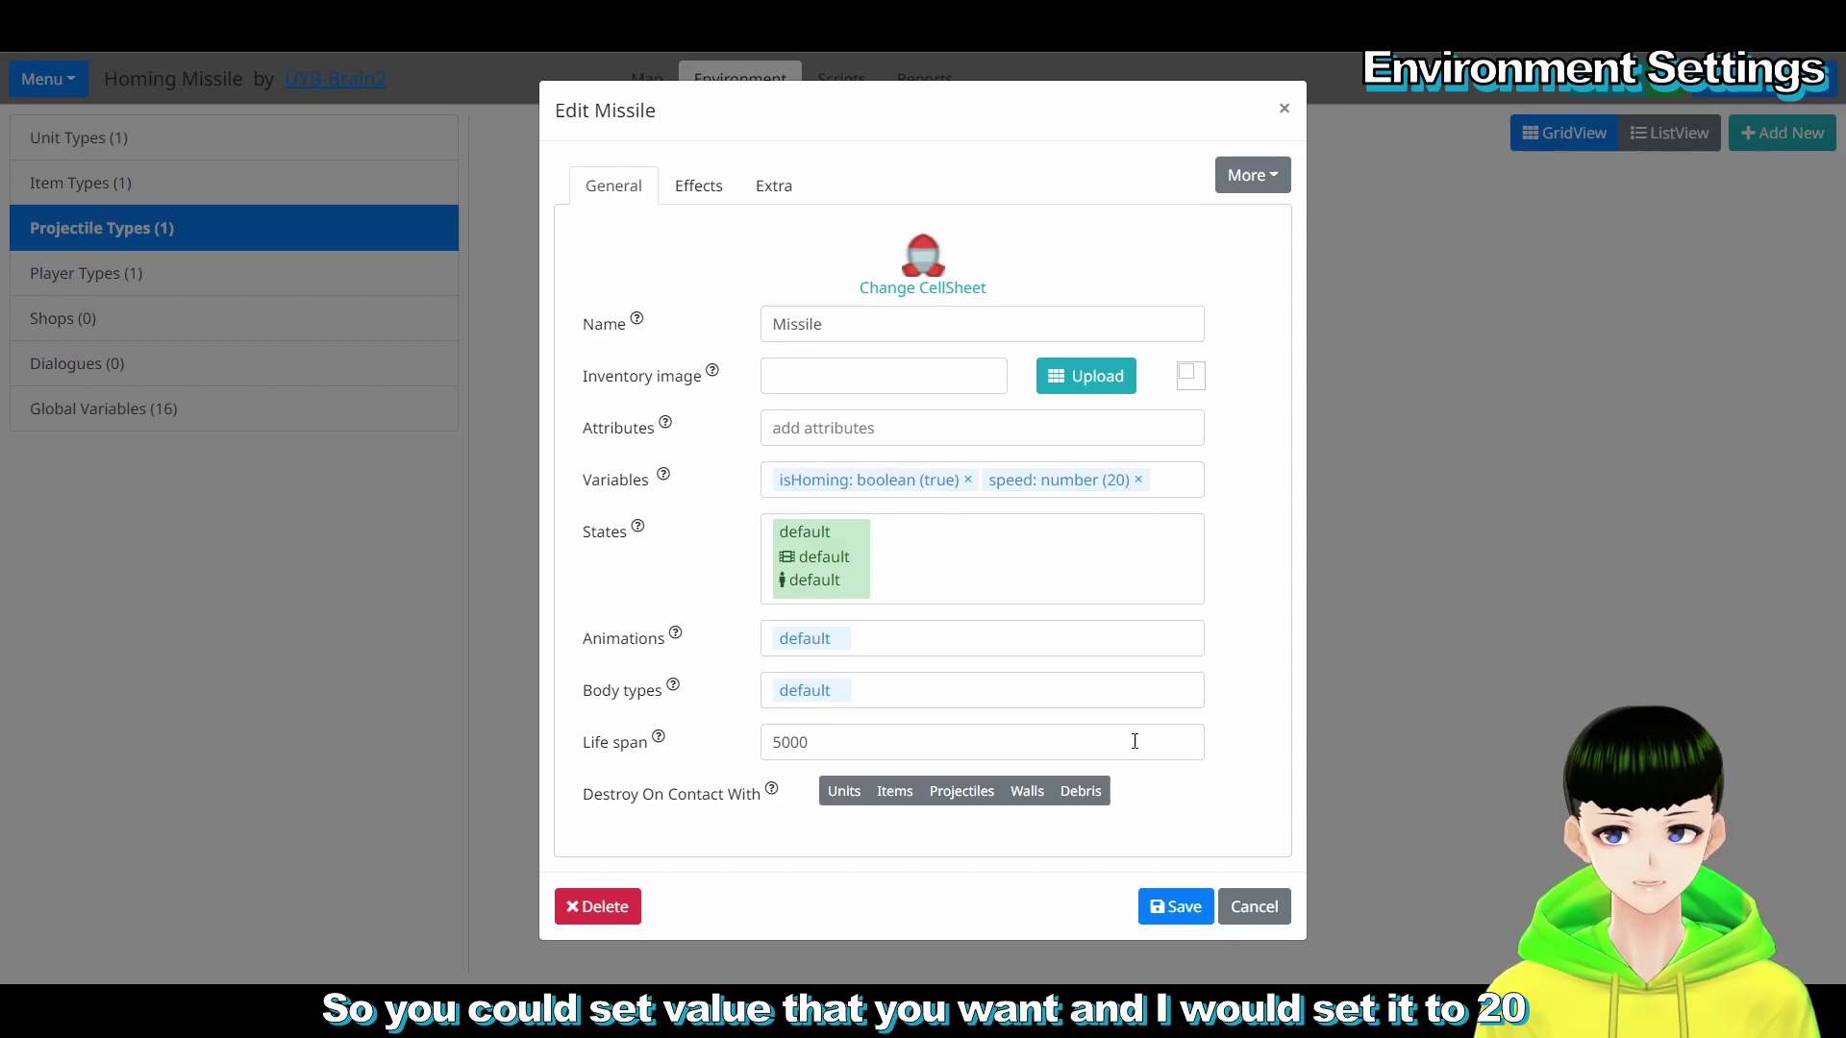
pyautogui.click(1185, 920)
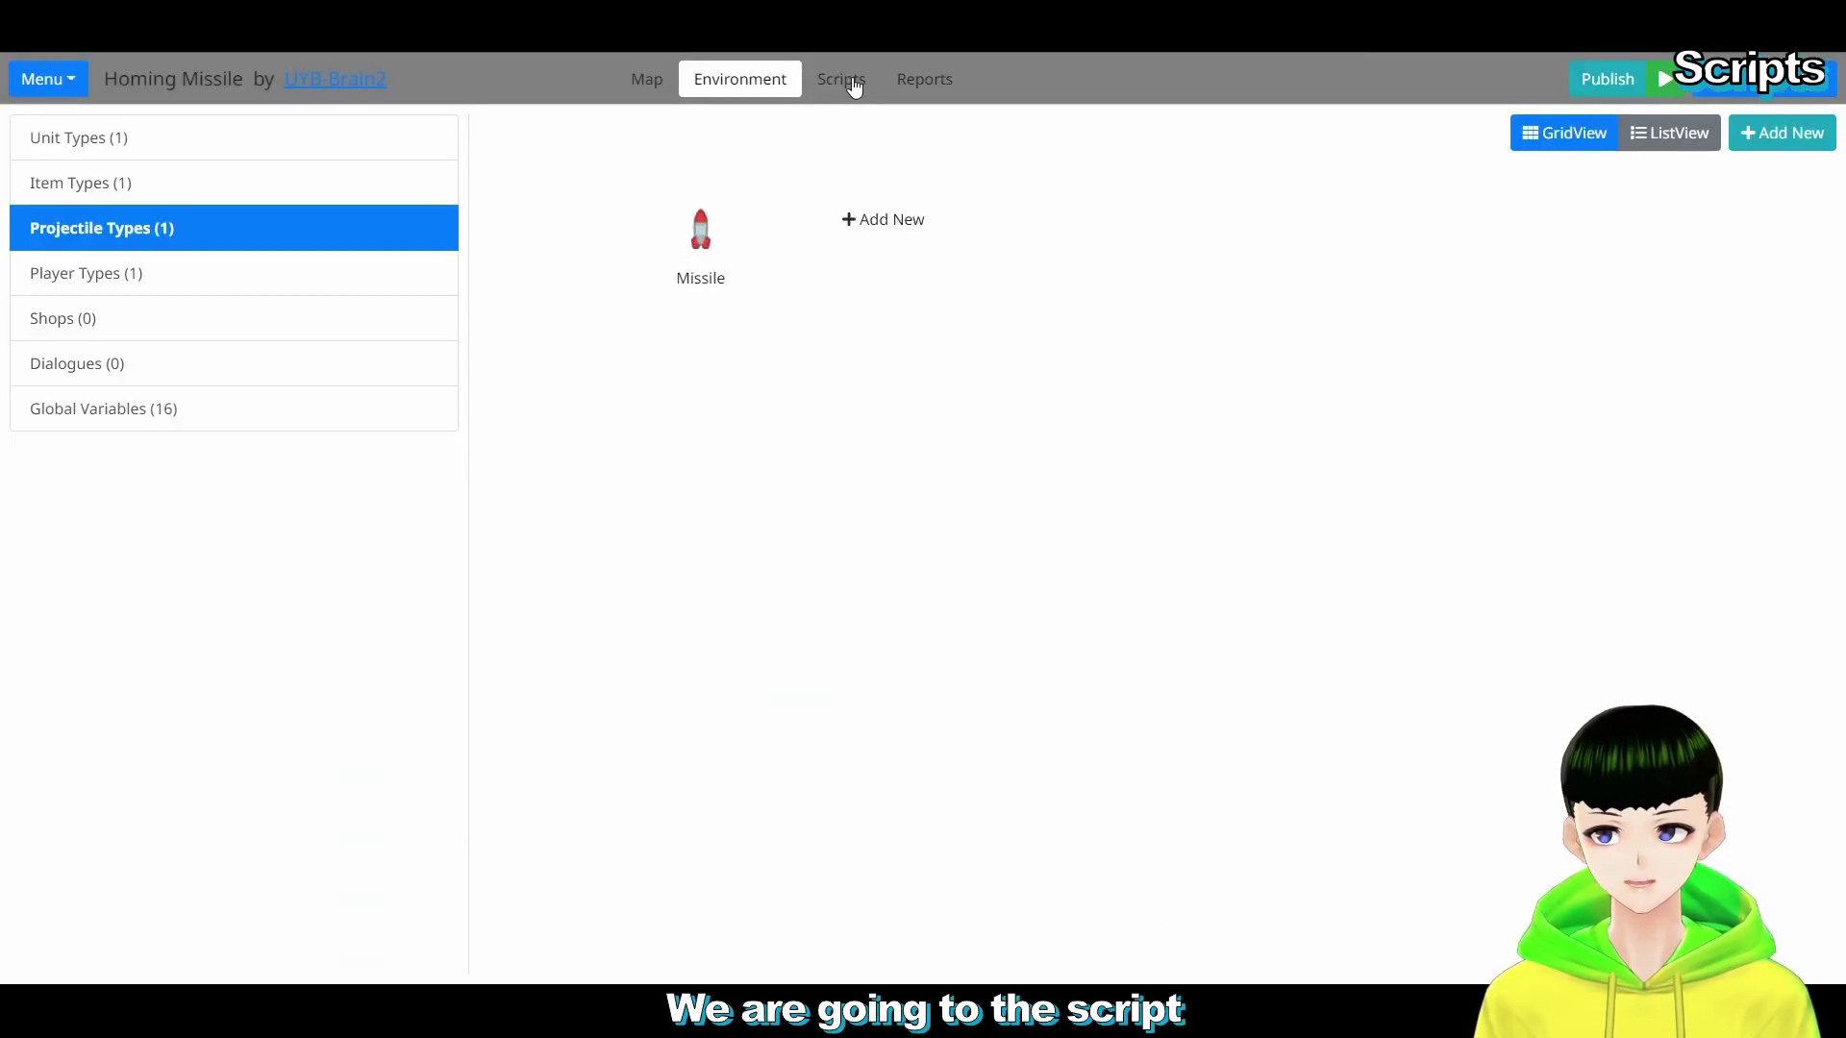
# Step: Create a new script named 'Missile every frame' triggered every frame
pyautogui.click(853, 86)
pyautogui.click(348, 128)
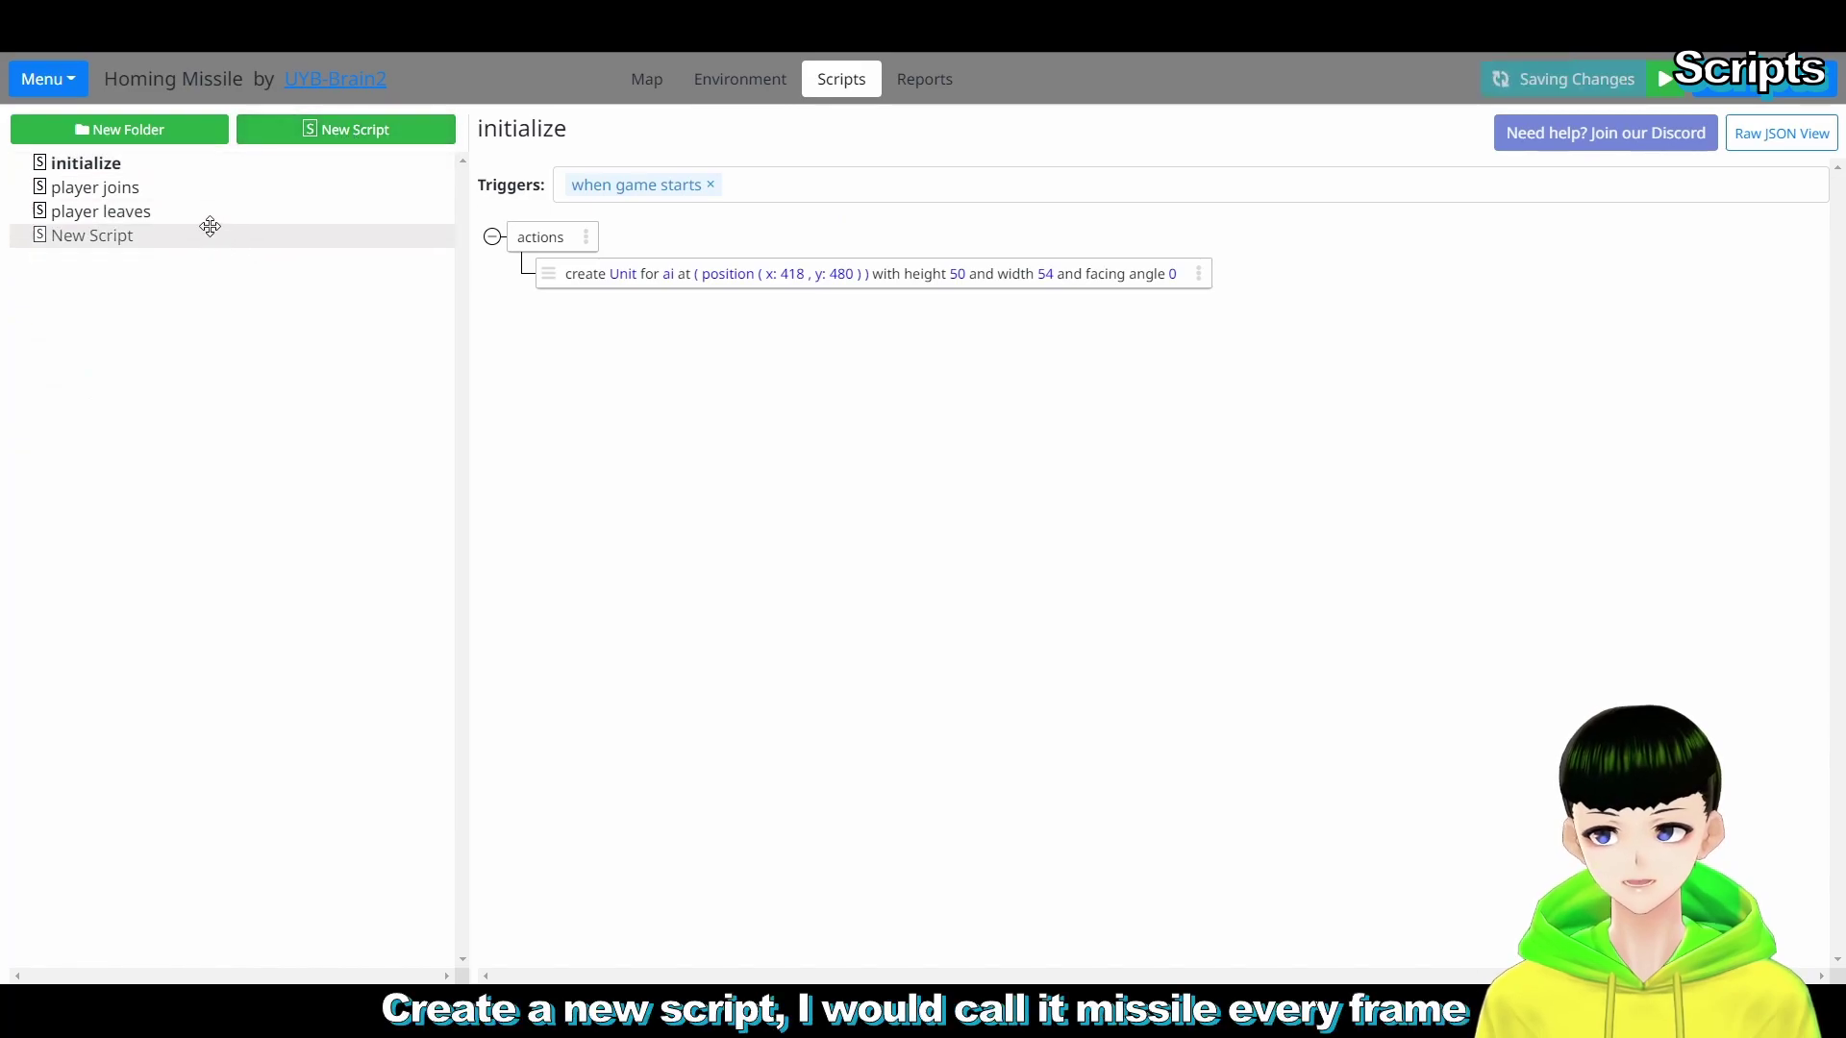
pyautogui.click(549, 128)
pyautogui.moveTo(548, 127); pyautogui.dragTo(299, 108)
pyautogui.write('Mis')
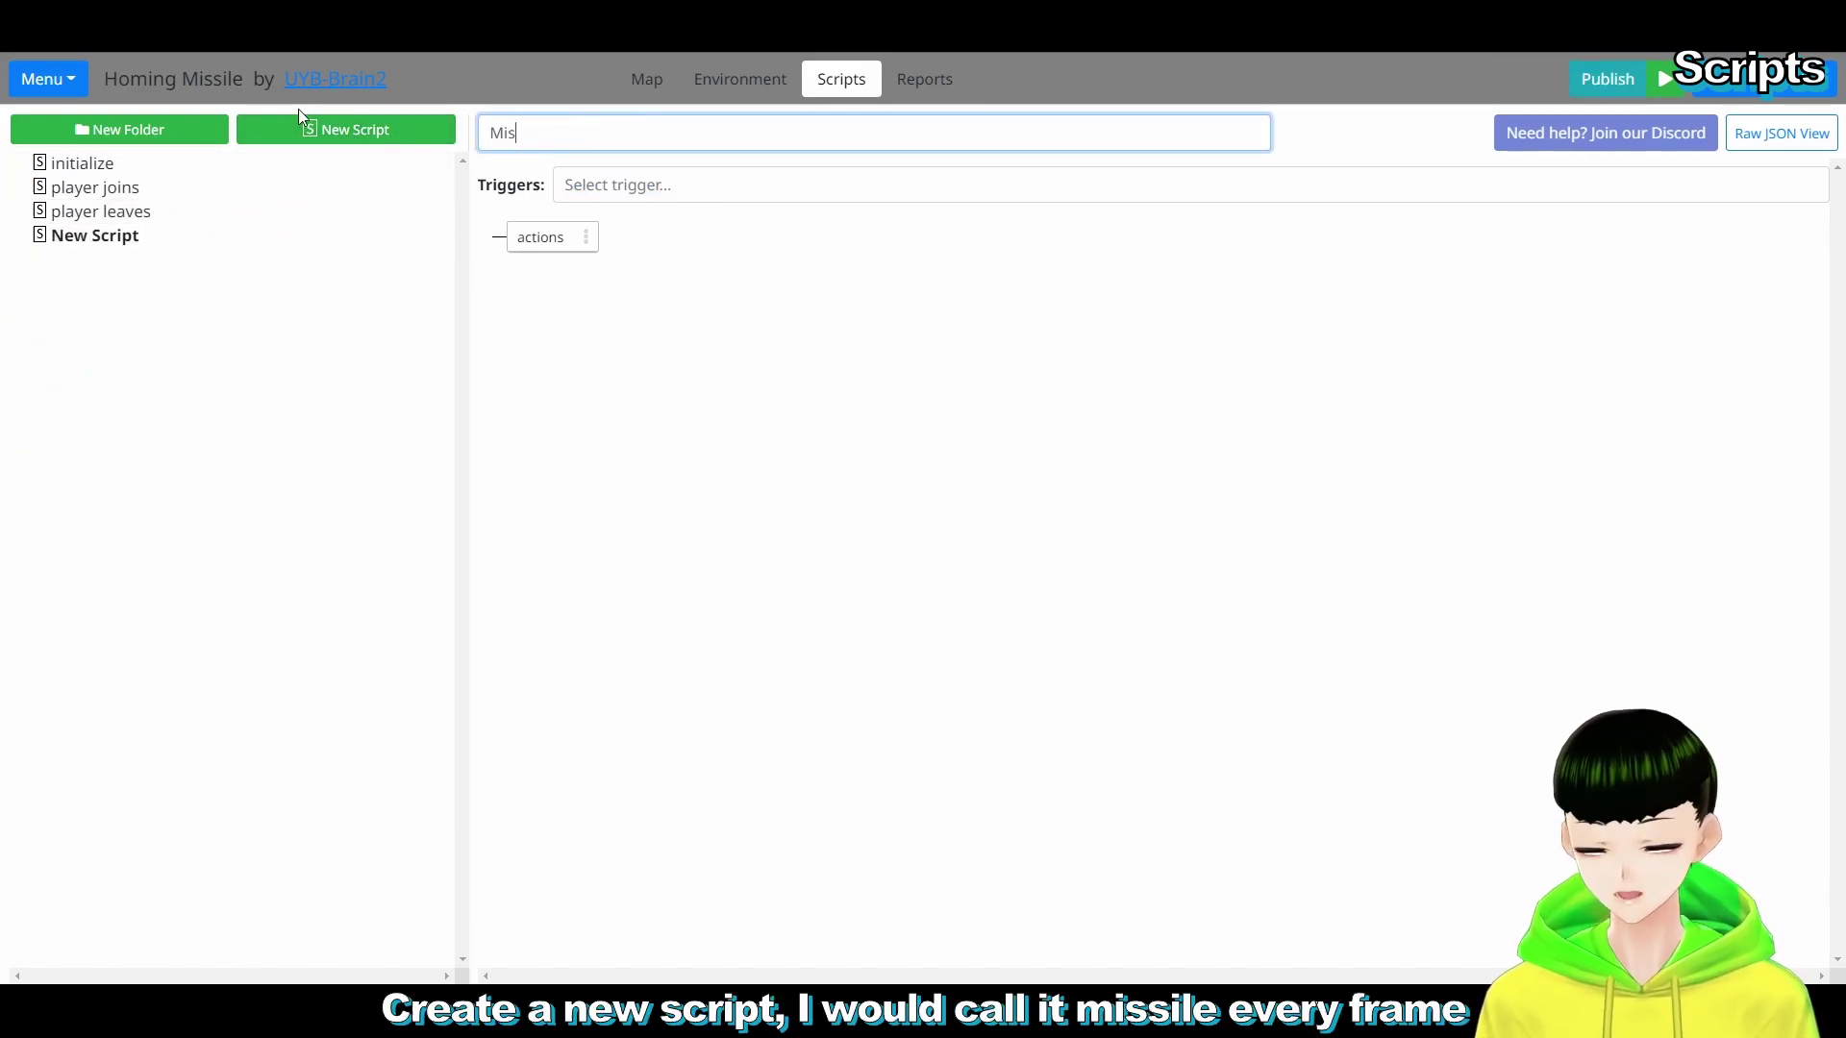
pyautogui.write('sile every f')
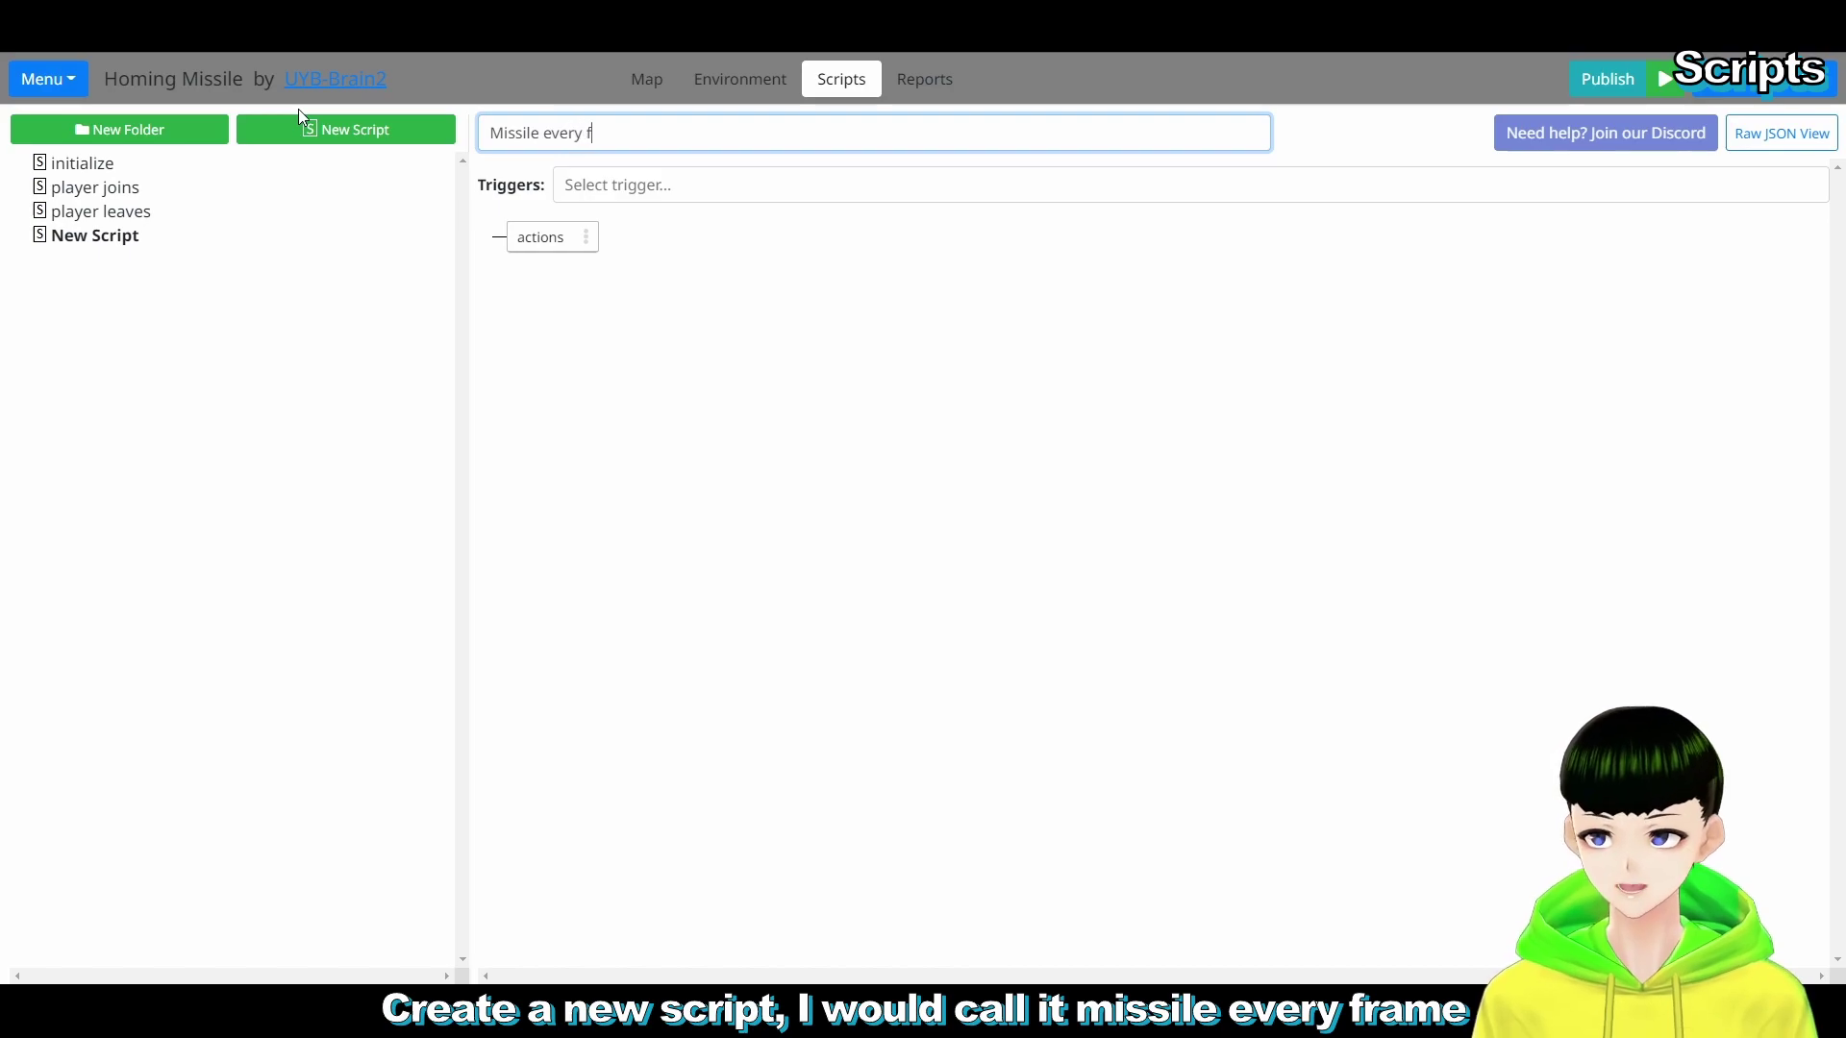
pyautogui.press('BackSpace')
pyautogui.press('BackSpace')
pyautogui.write('e')
pyautogui.press('Return')
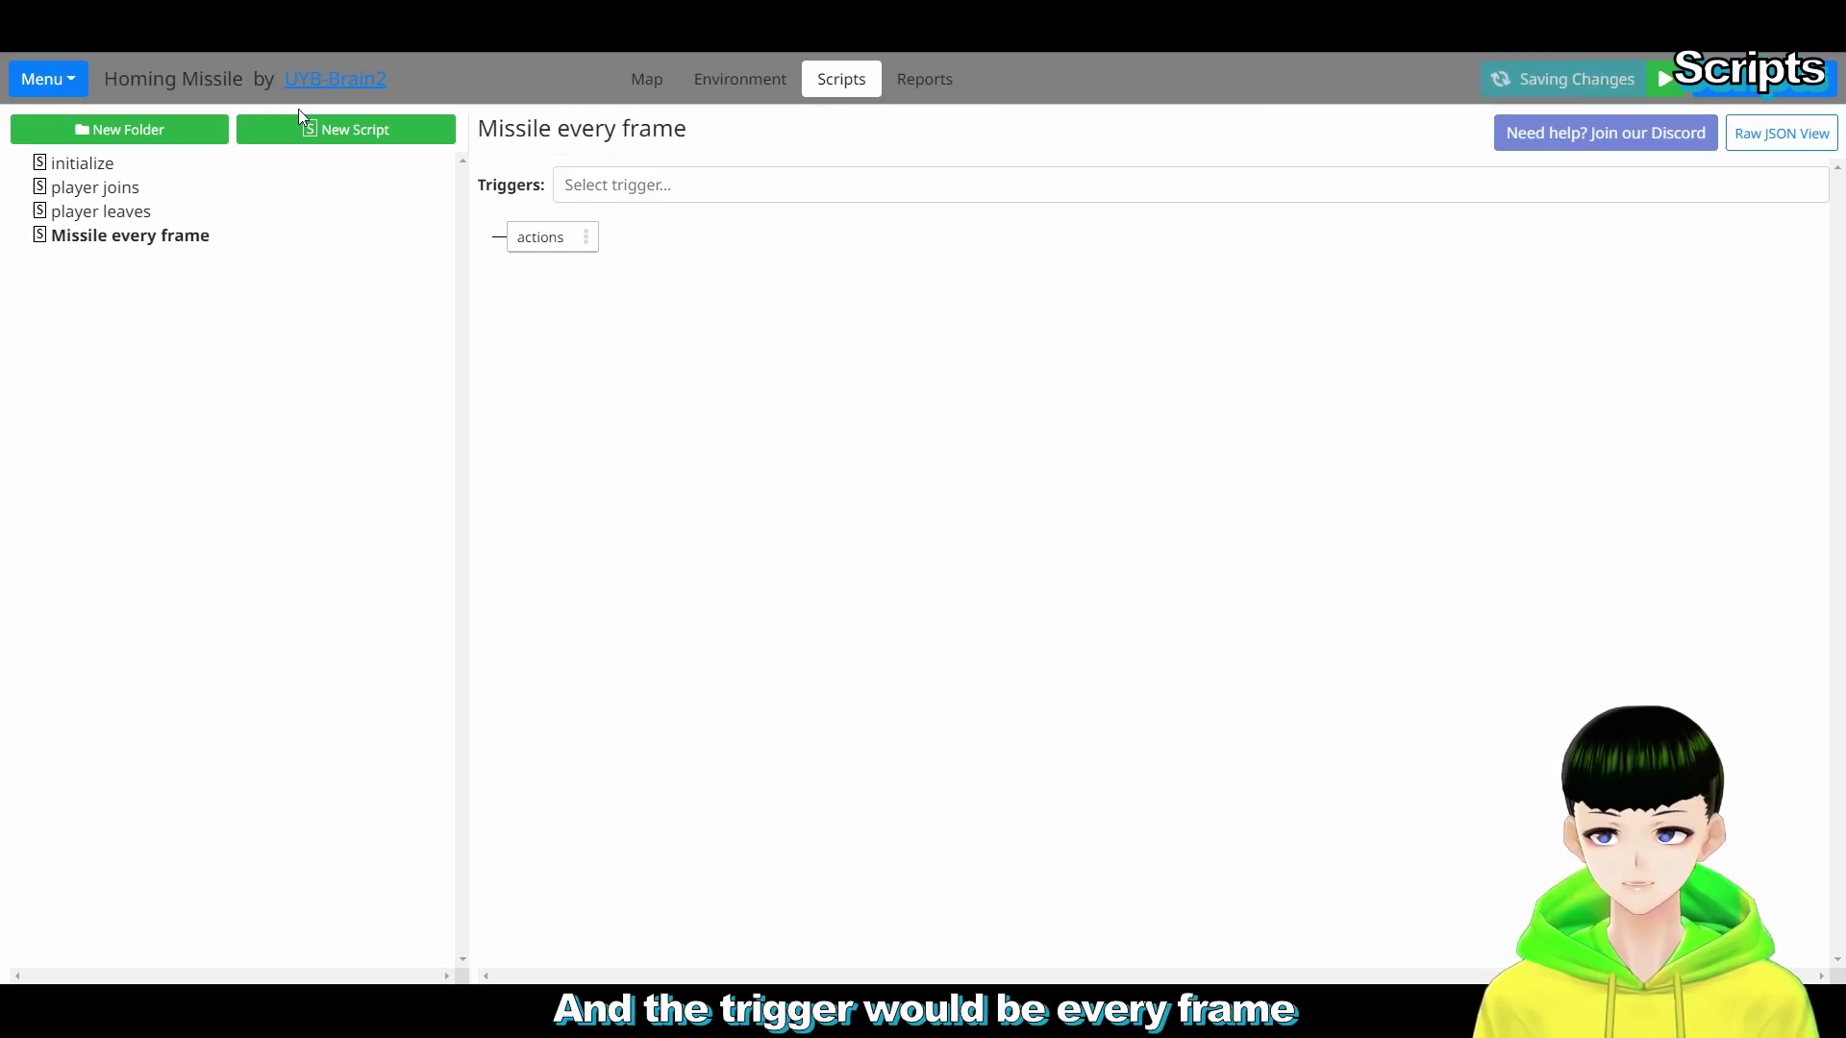
pyautogui.click(652, 184)
pyautogui.click(648, 231)
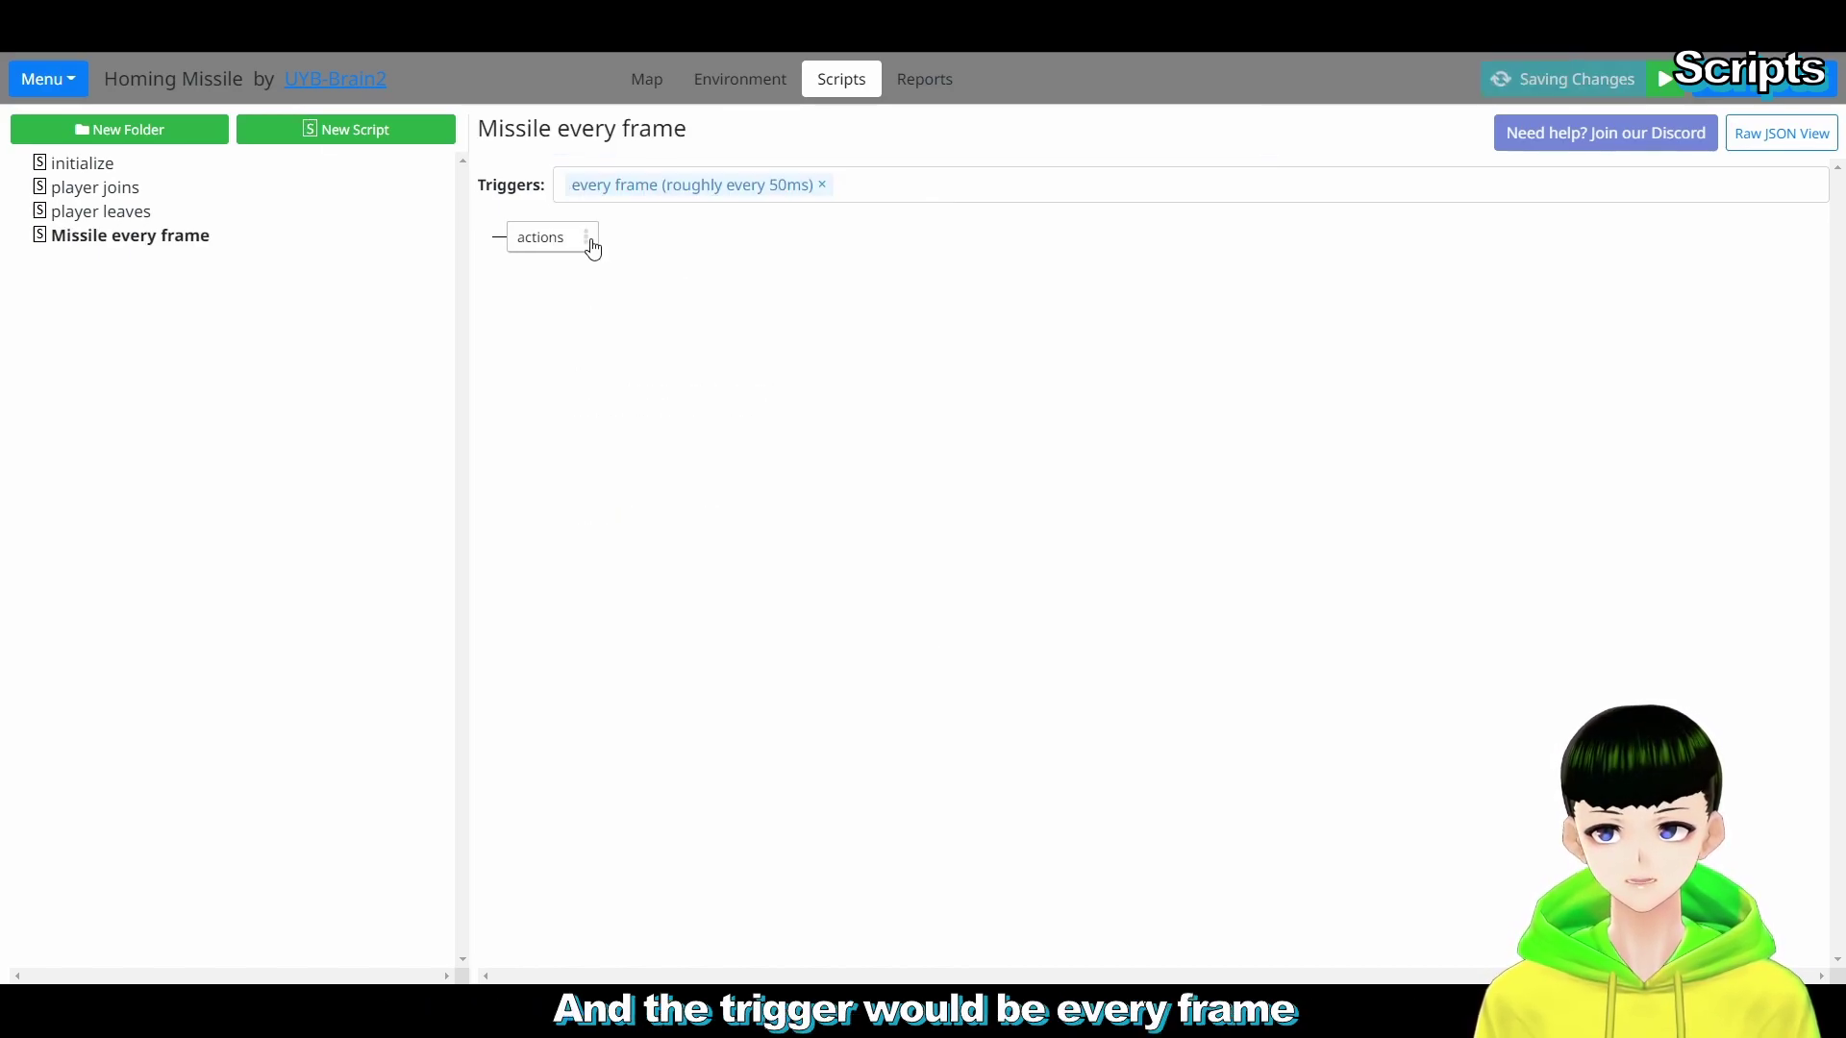
# Step: Add a loop over all projectiles in the game to the script
pyautogui.click(586, 237)
pyautogui.click(647, 262)
pyautogui.write('for')
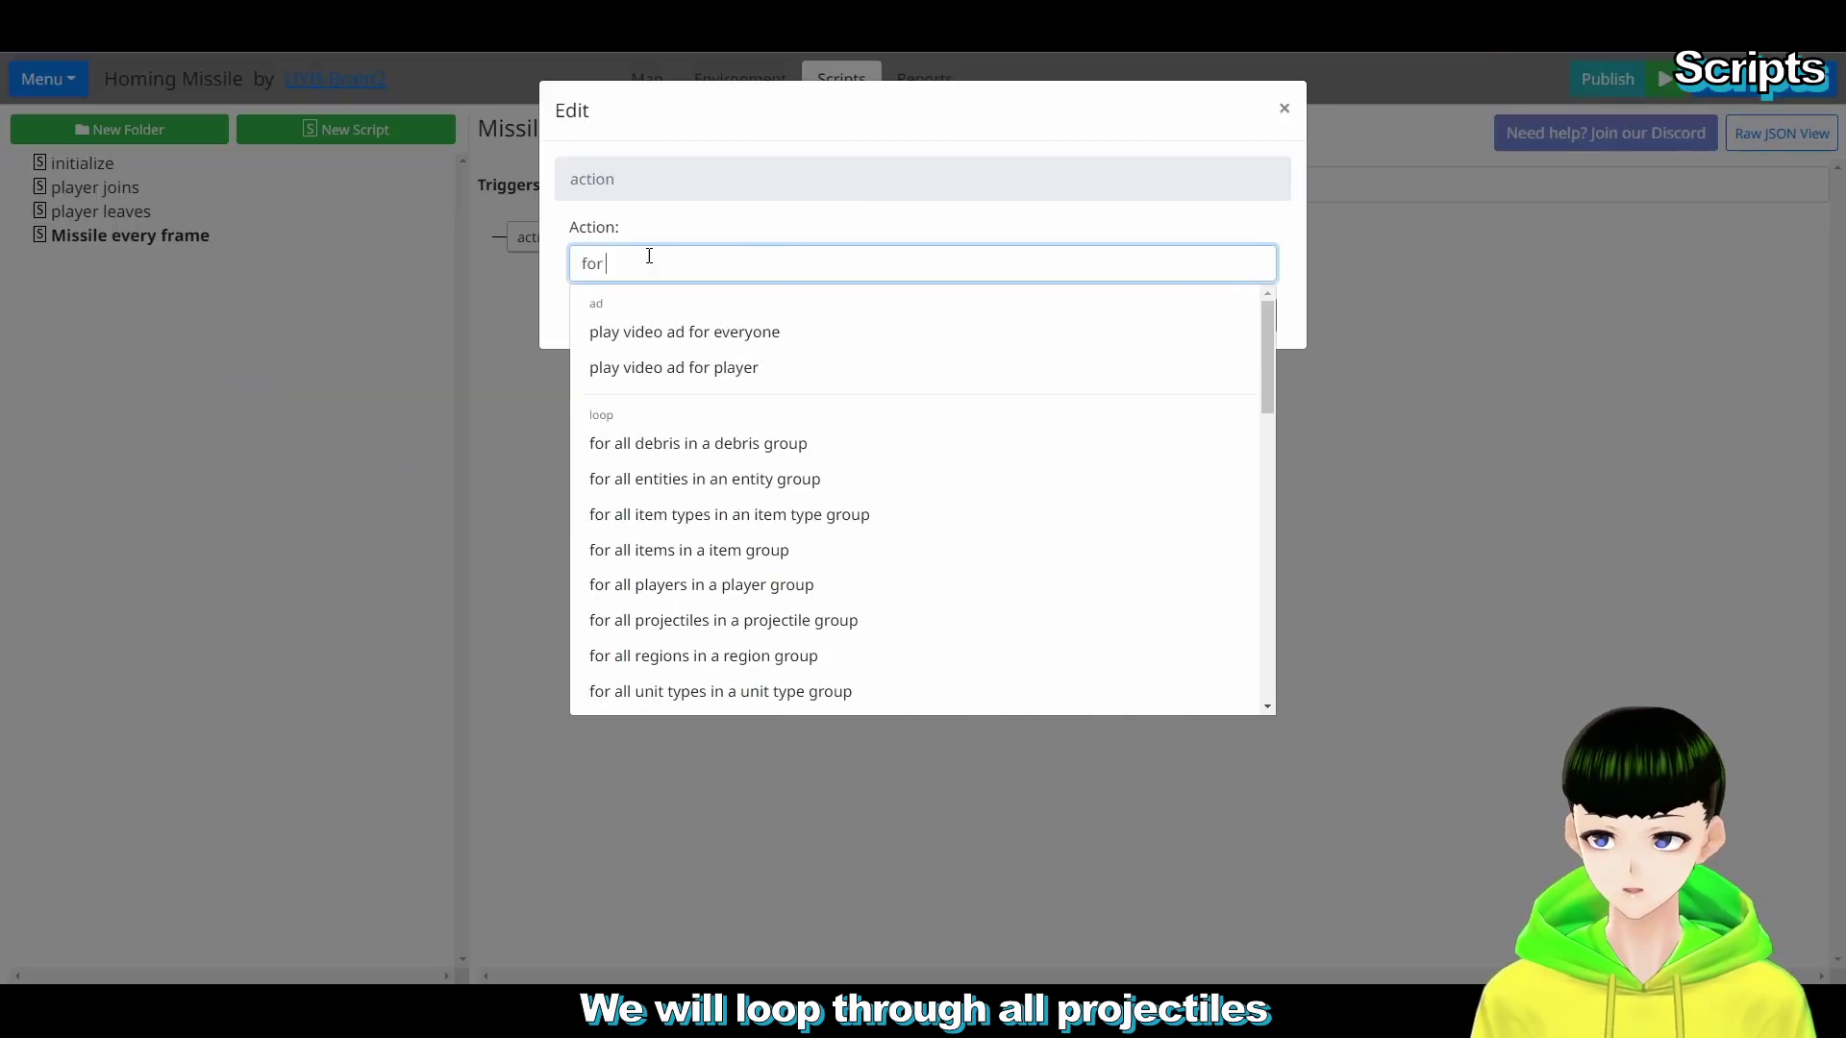
pyautogui.write(' all pro')
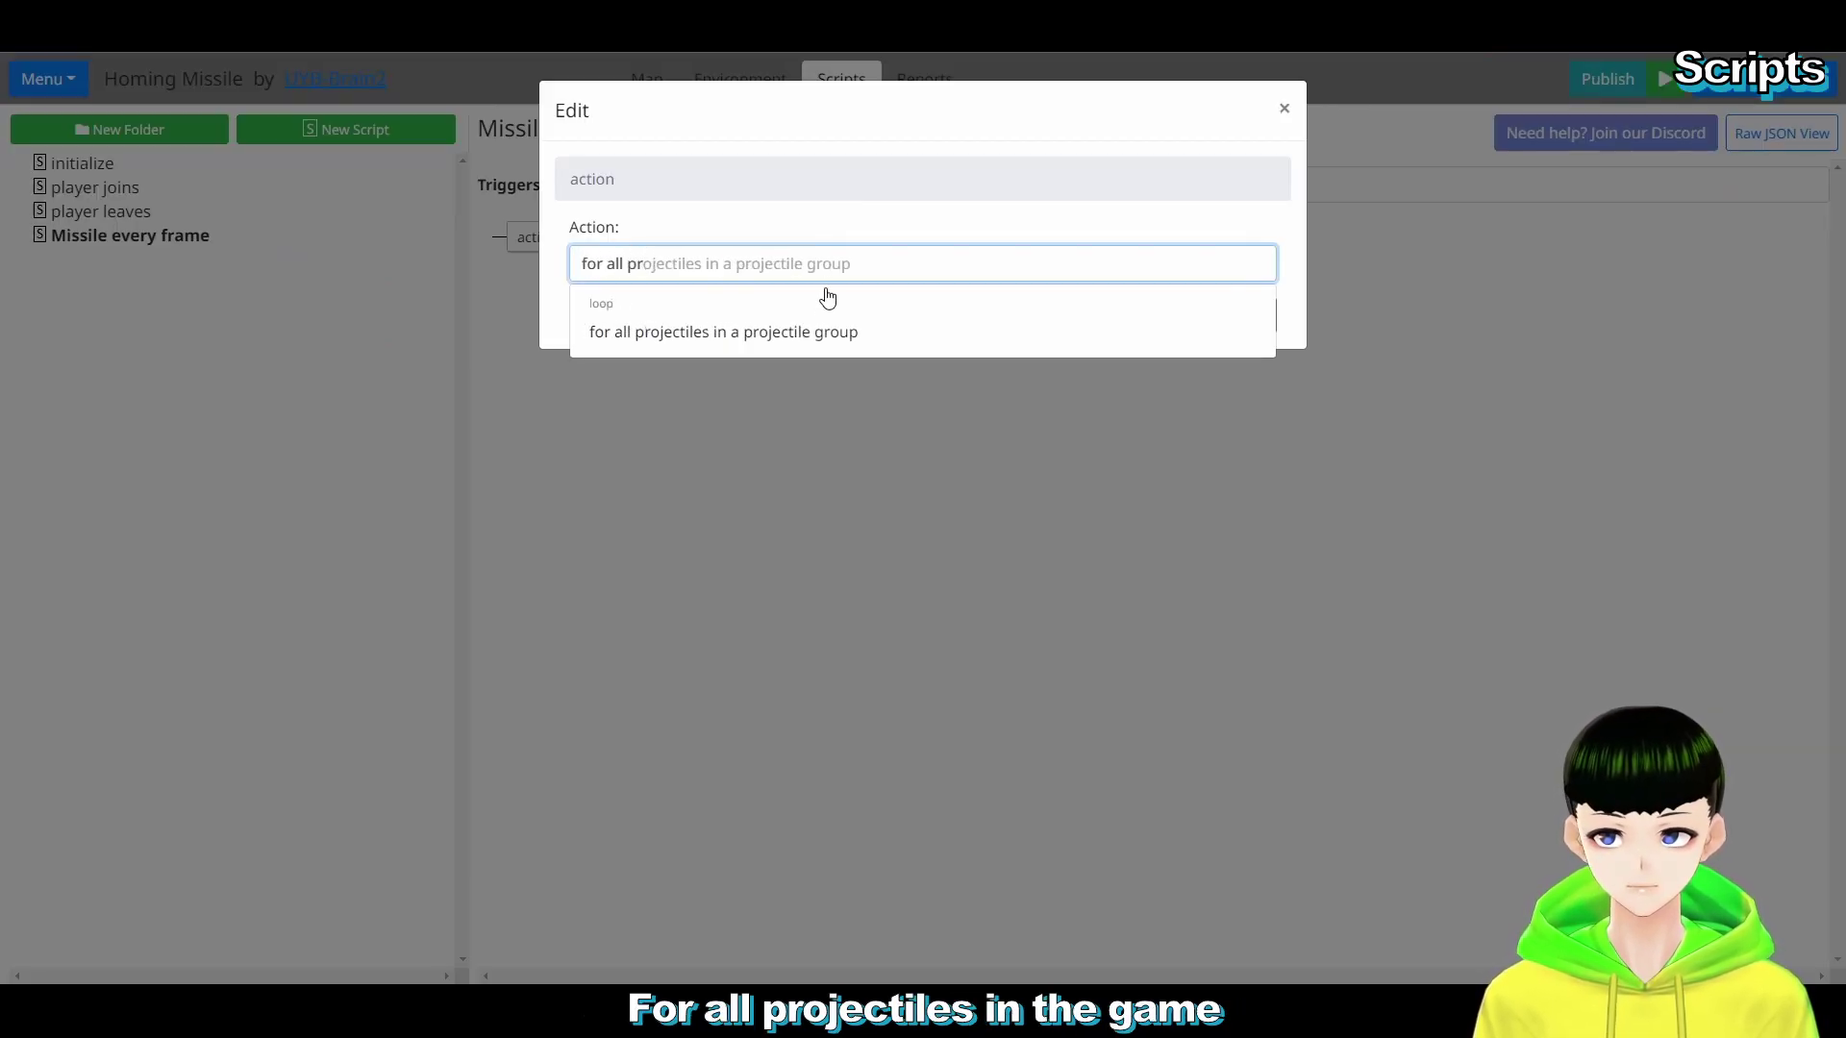
pyautogui.click(743, 332)
pyautogui.click(845, 235)
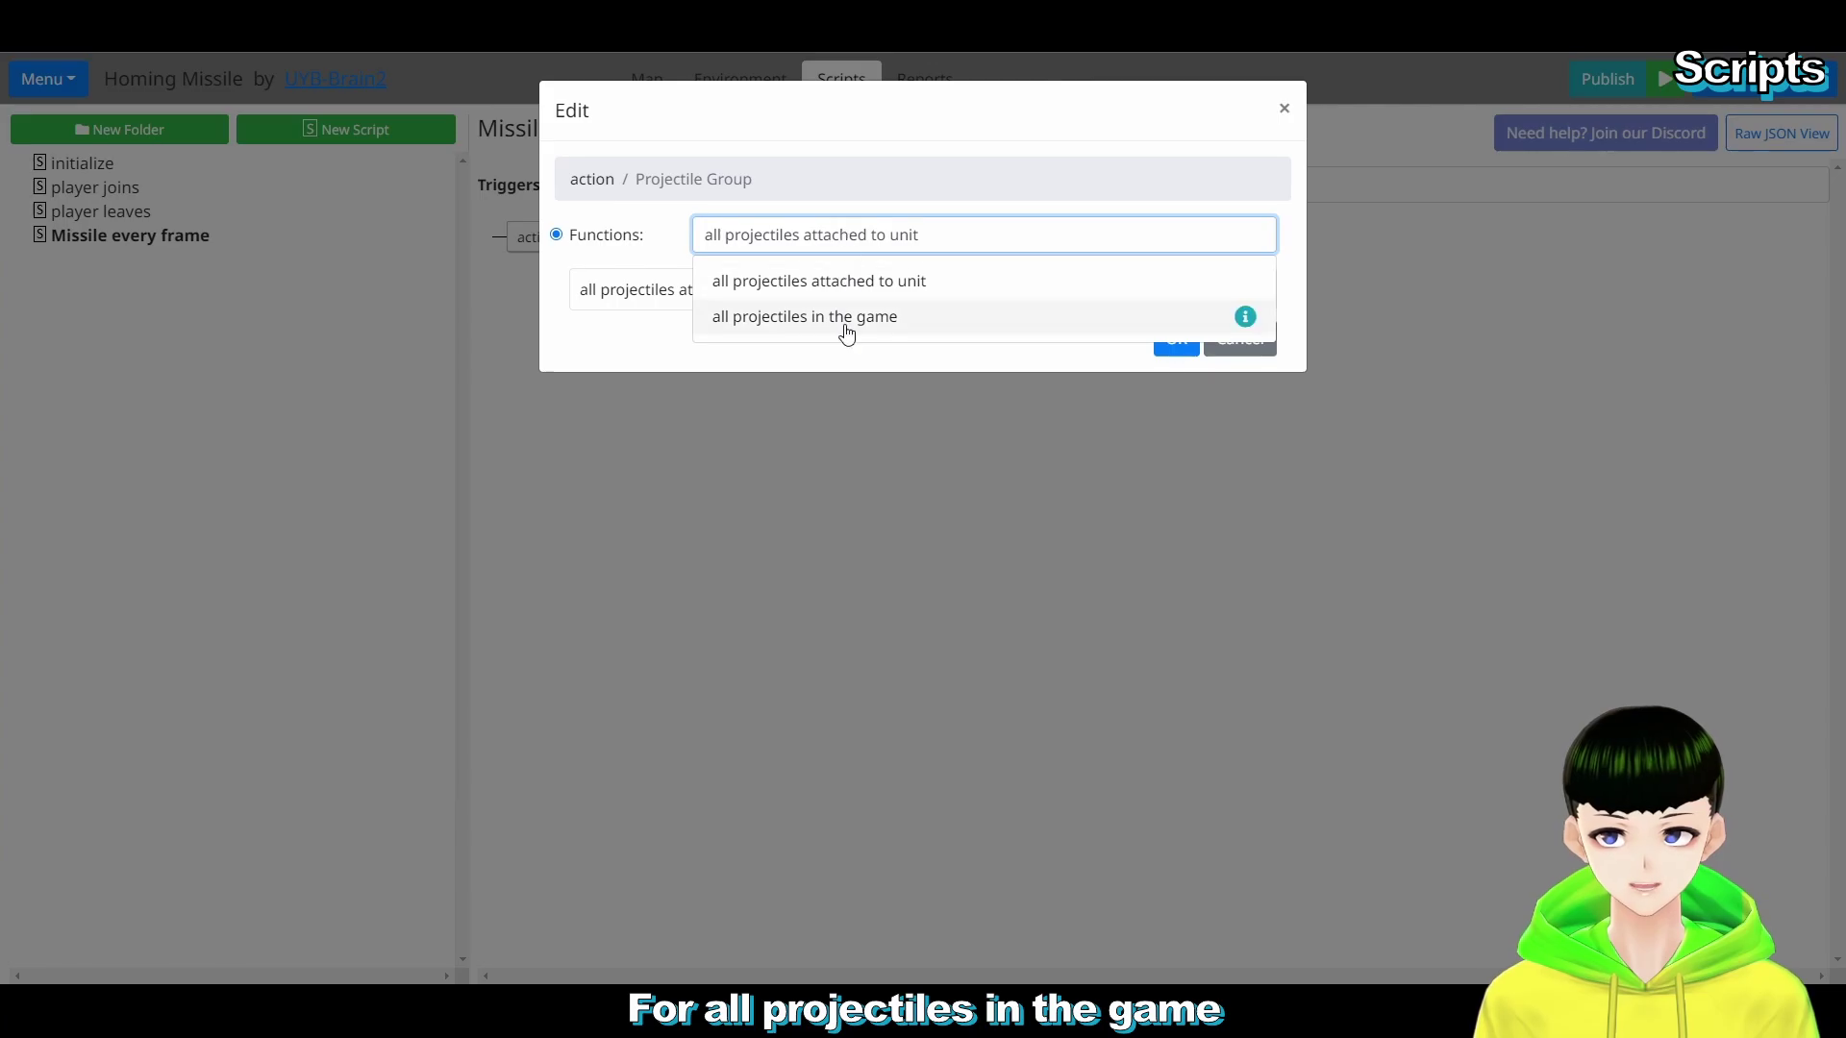
pyautogui.click(846, 321)
pyautogui.click(1175, 338)
pyautogui.click(1172, 390)
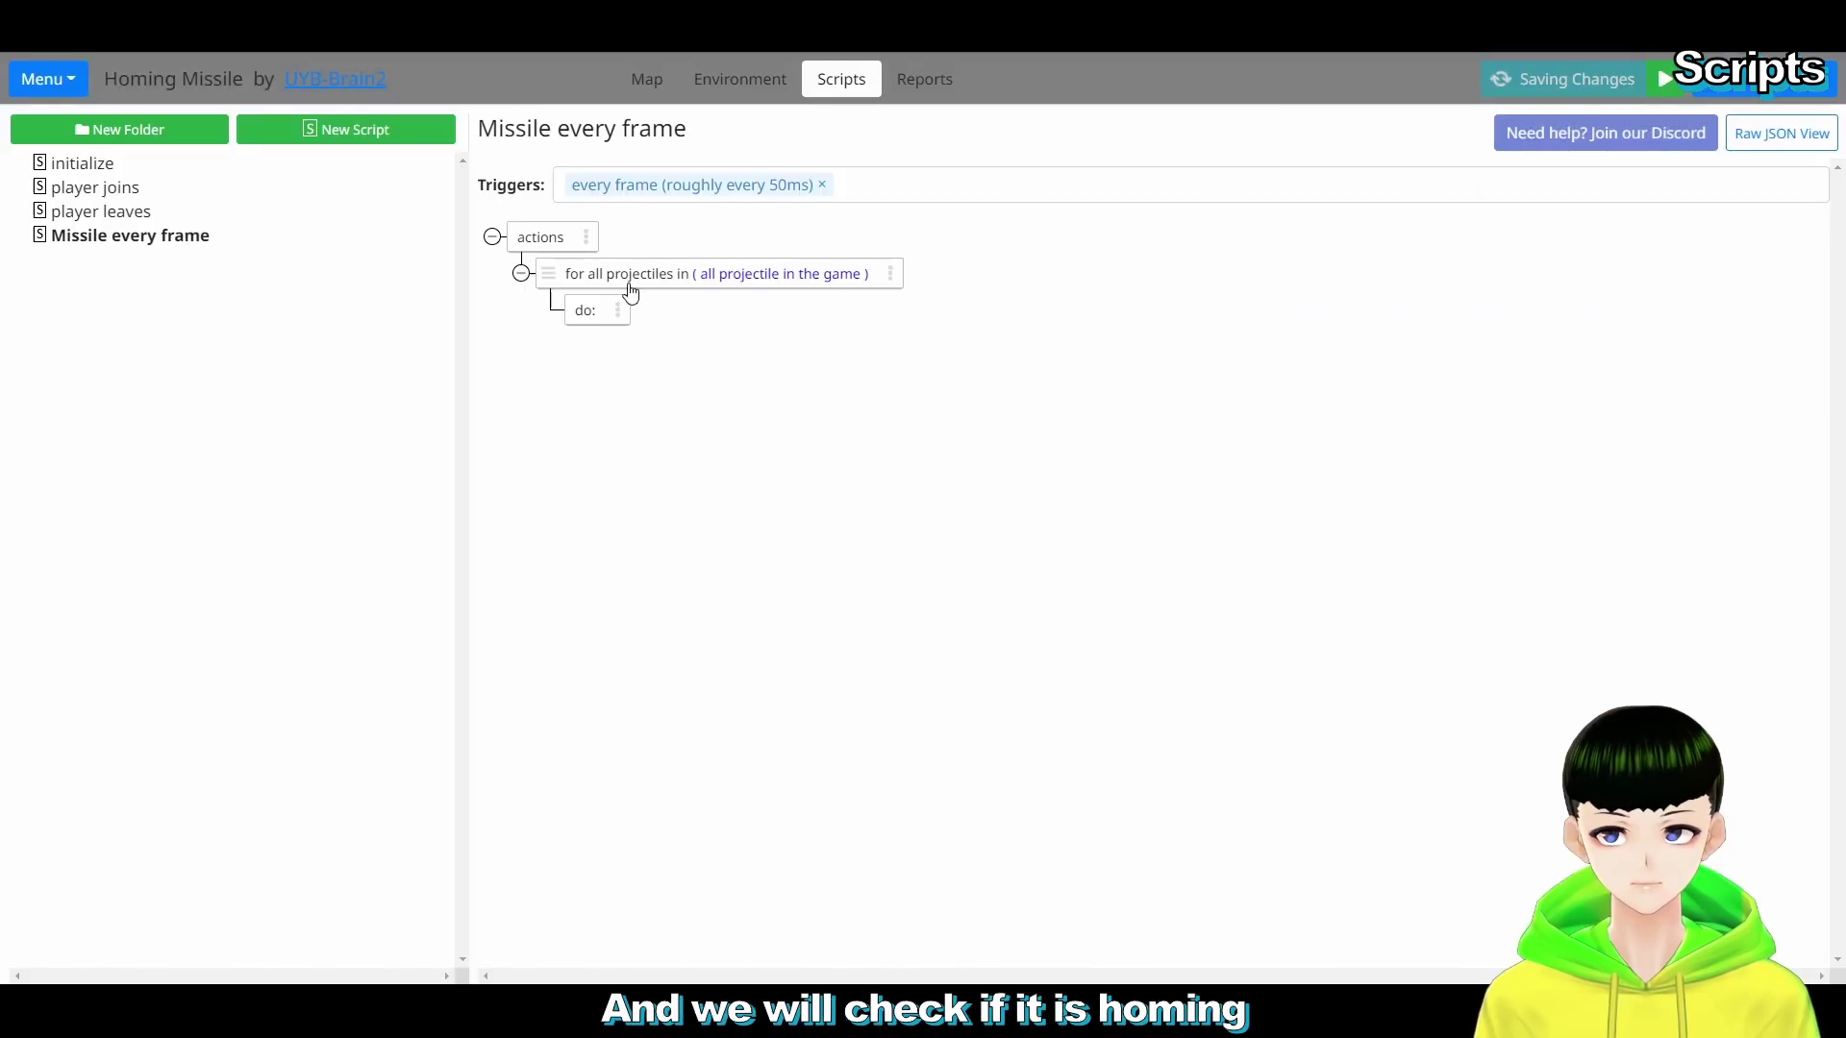
# Step: Inside the loop, add an if condition checking the selected projectile's isHoming is true
pyautogui.click(621, 314)
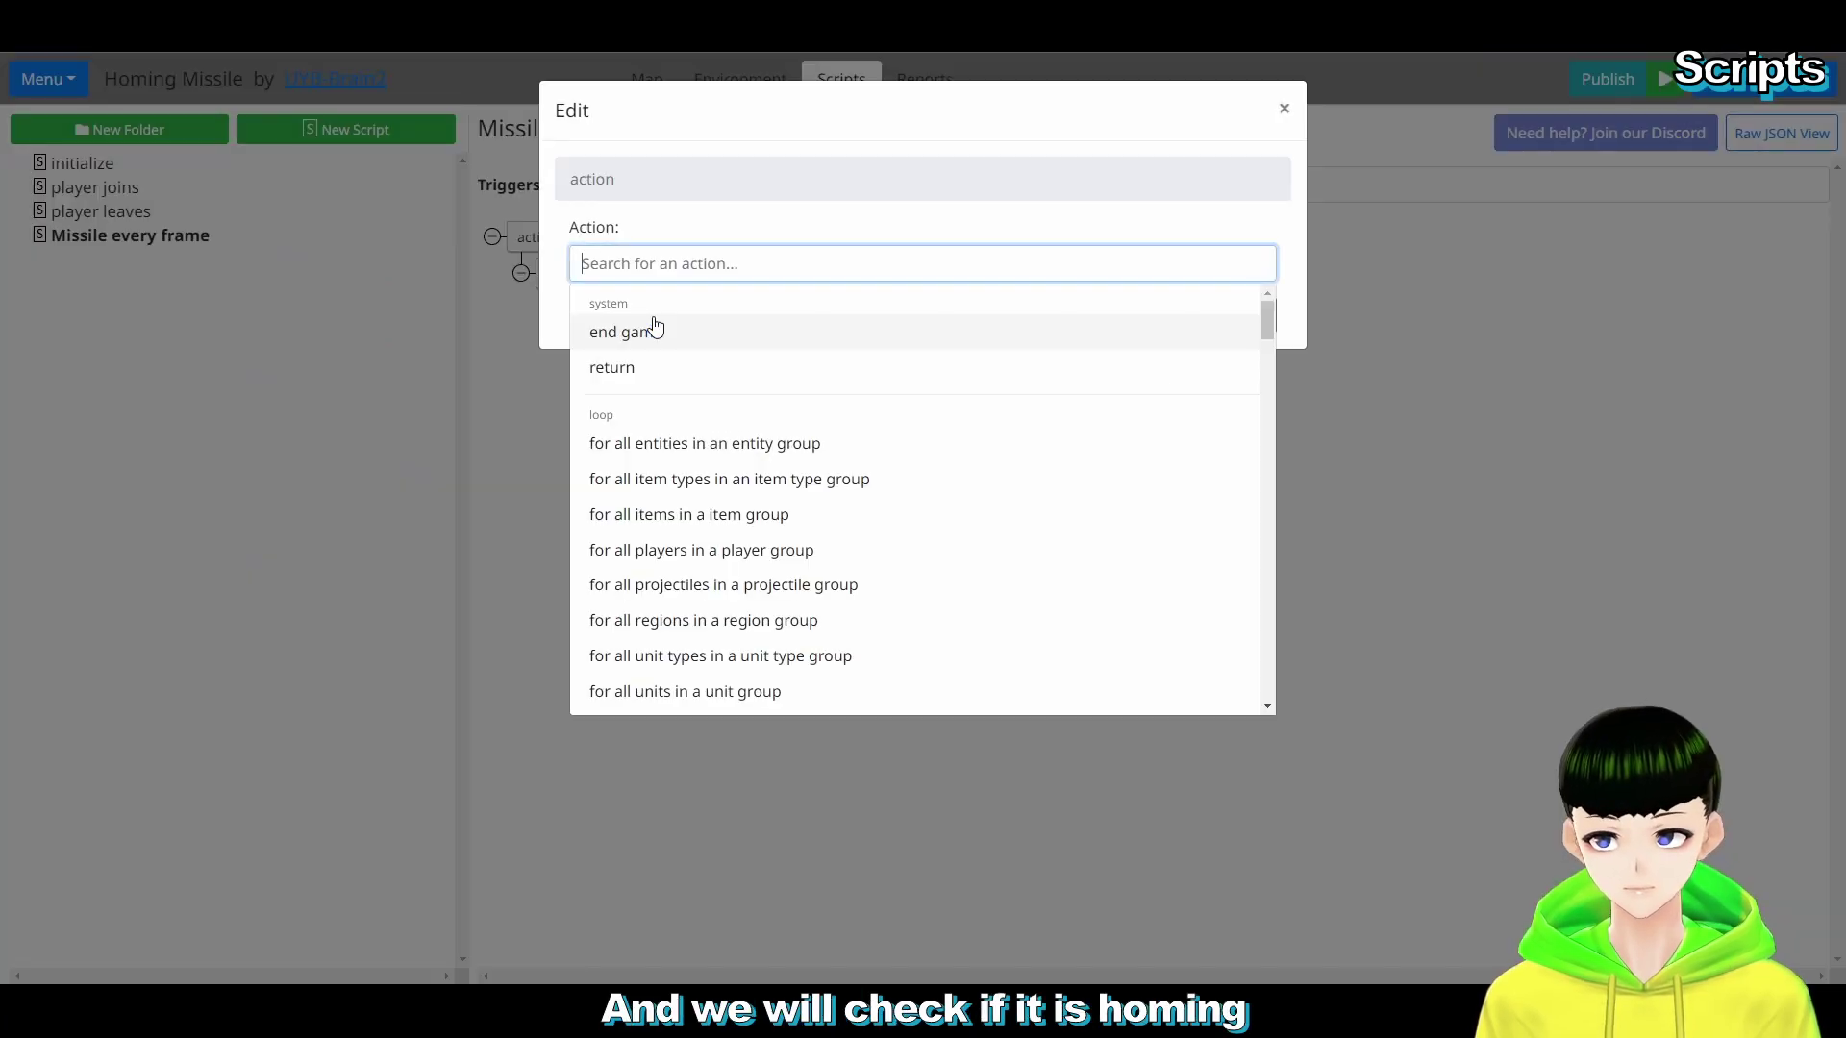
pyautogui.write('if')
pyautogui.click(651, 330)
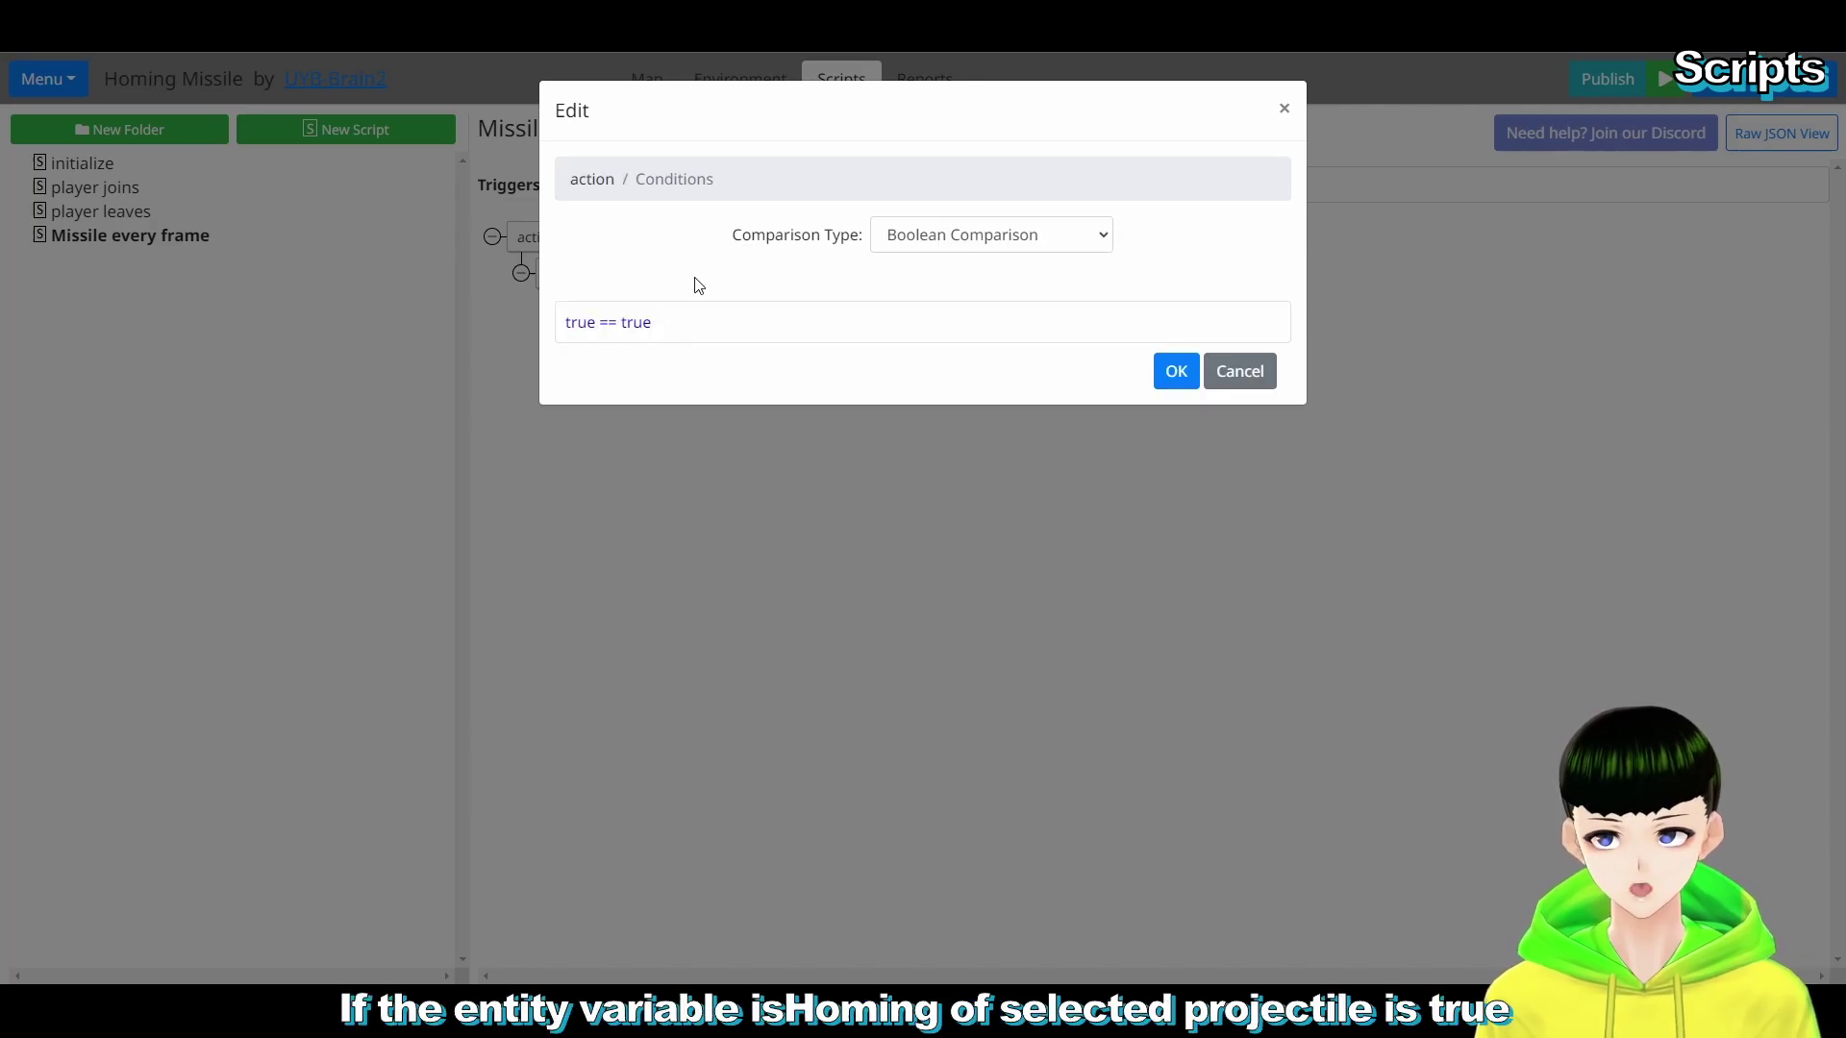
pyautogui.click(562, 336)
pyautogui.write('va')
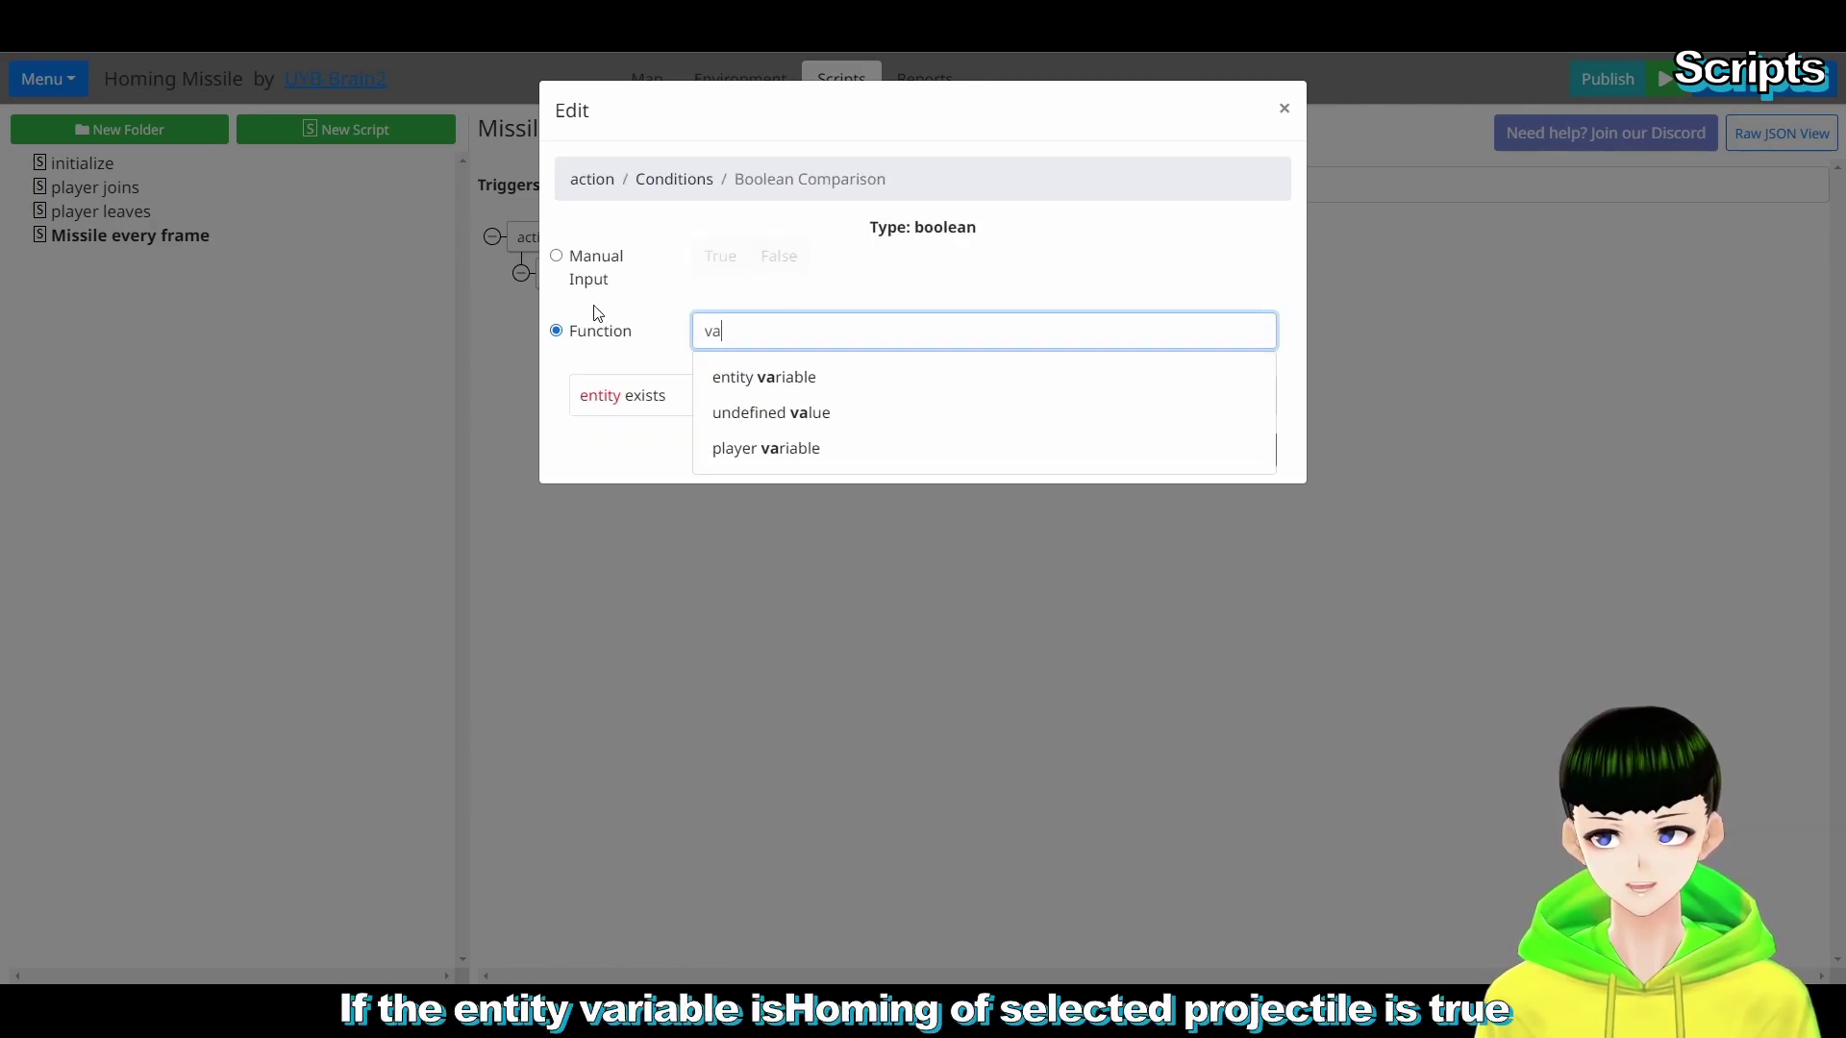
pyautogui.write('r')
pyautogui.click(790, 379)
pyautogui.click(638, 396)
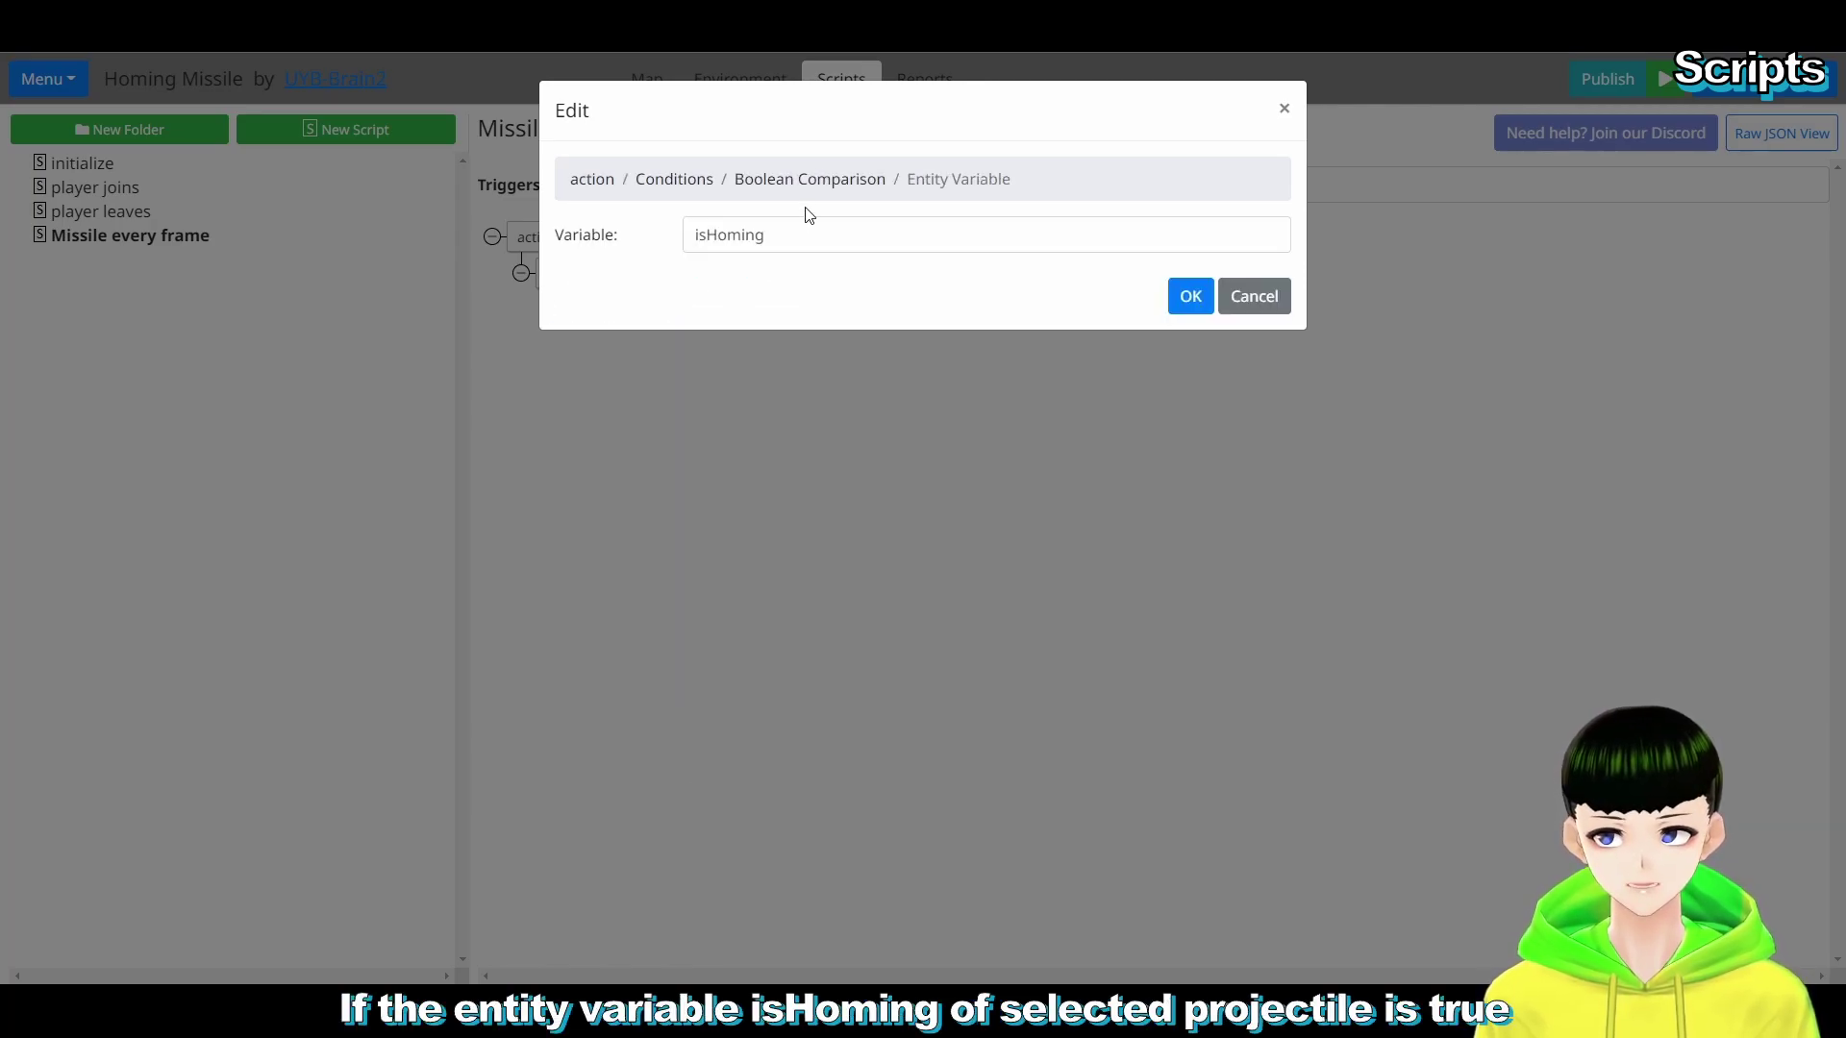
pyautogui.click(1182, 293)
pyautogui.click(681, 400)
pyautogui.click(605, 287)
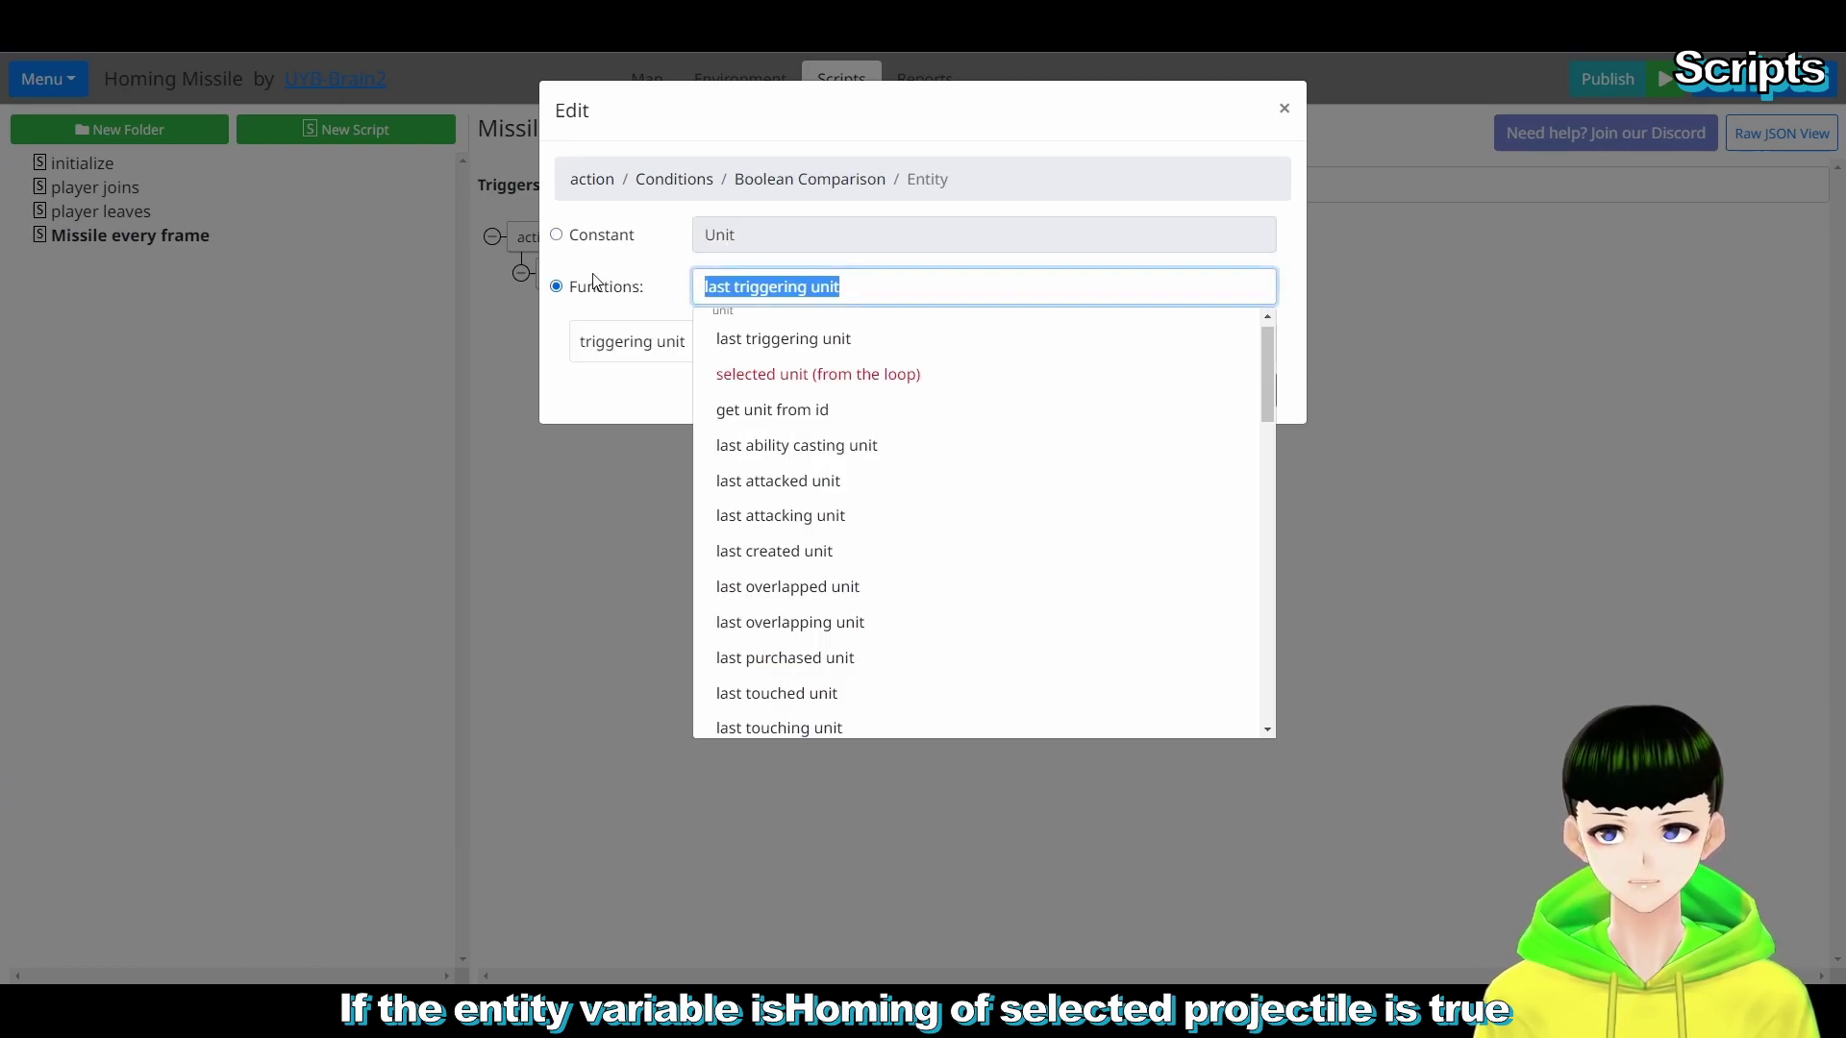
pyautogui.write('sel')
pyautogui.click(823, 597)
pyautogui.click(1175, 389)
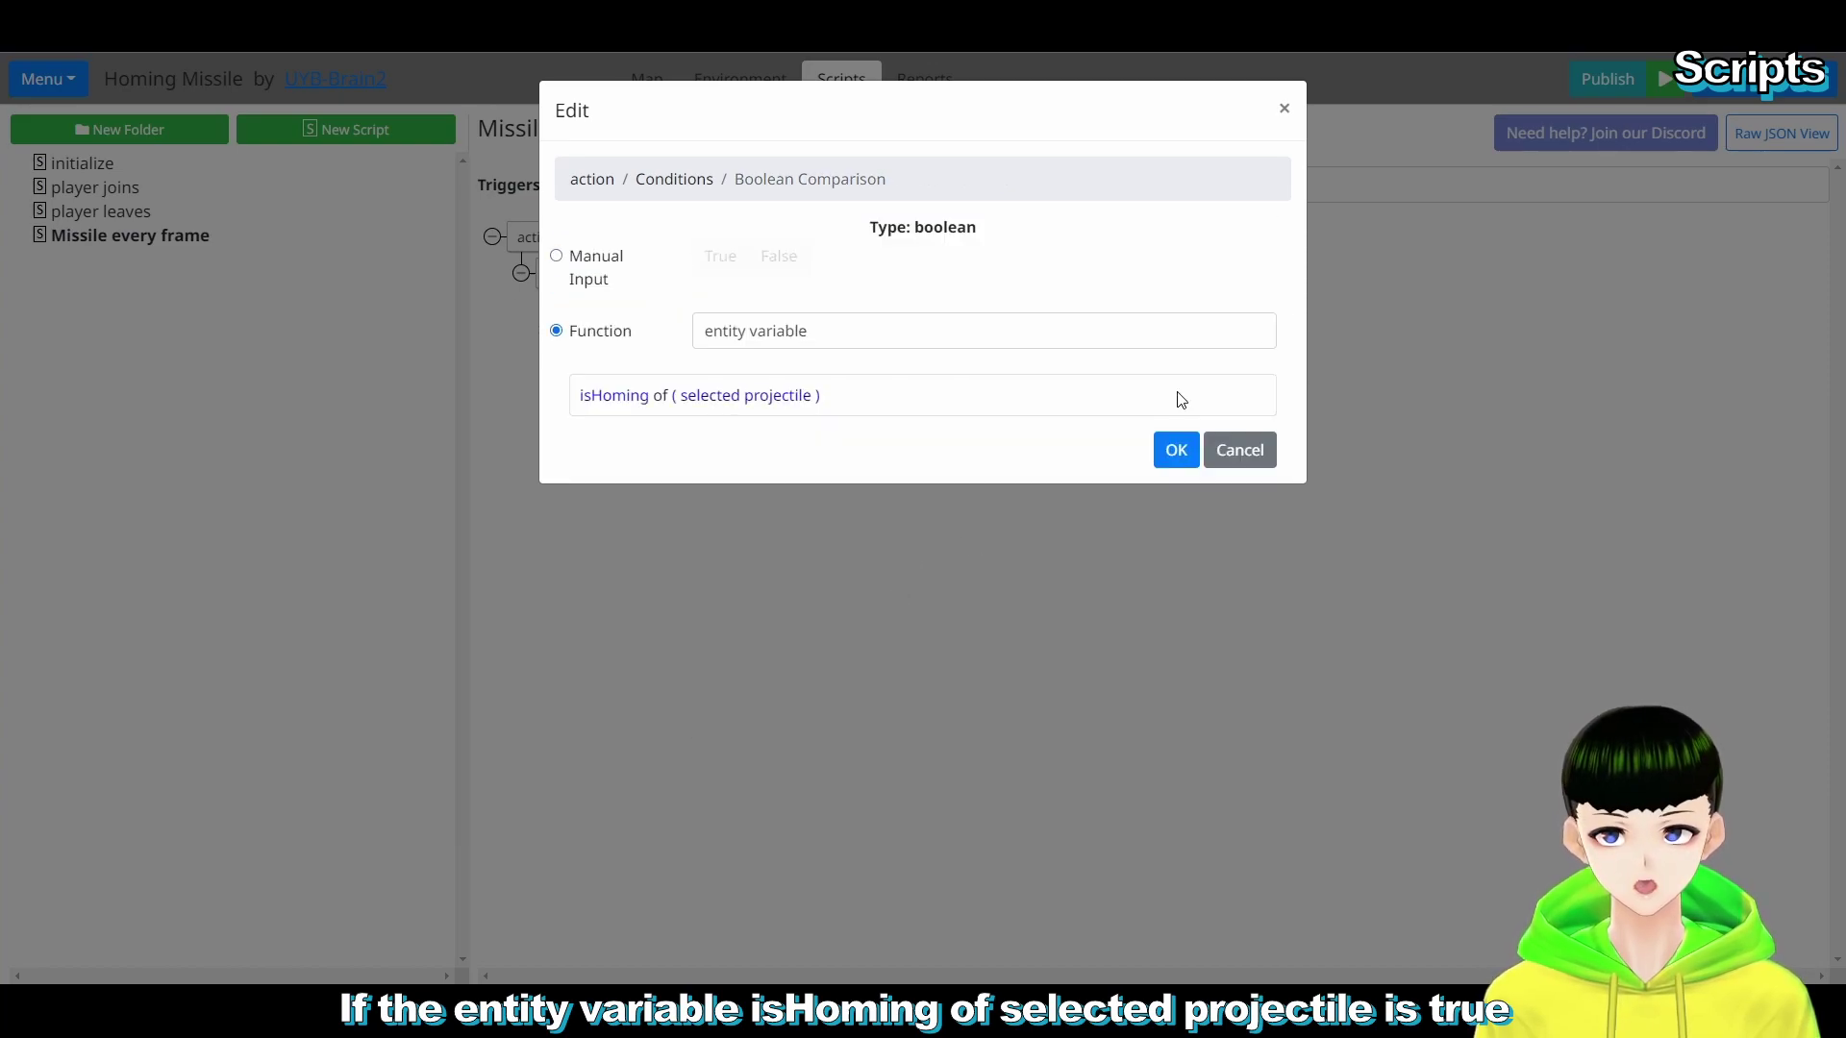
pyautogui.click(1172, 449)
pyautogui.click(1172, 368)
# Step: Add an 'apply force on entity at angle (loss tolerant)' action to the then branch
pyautogui.click(1172, 436)
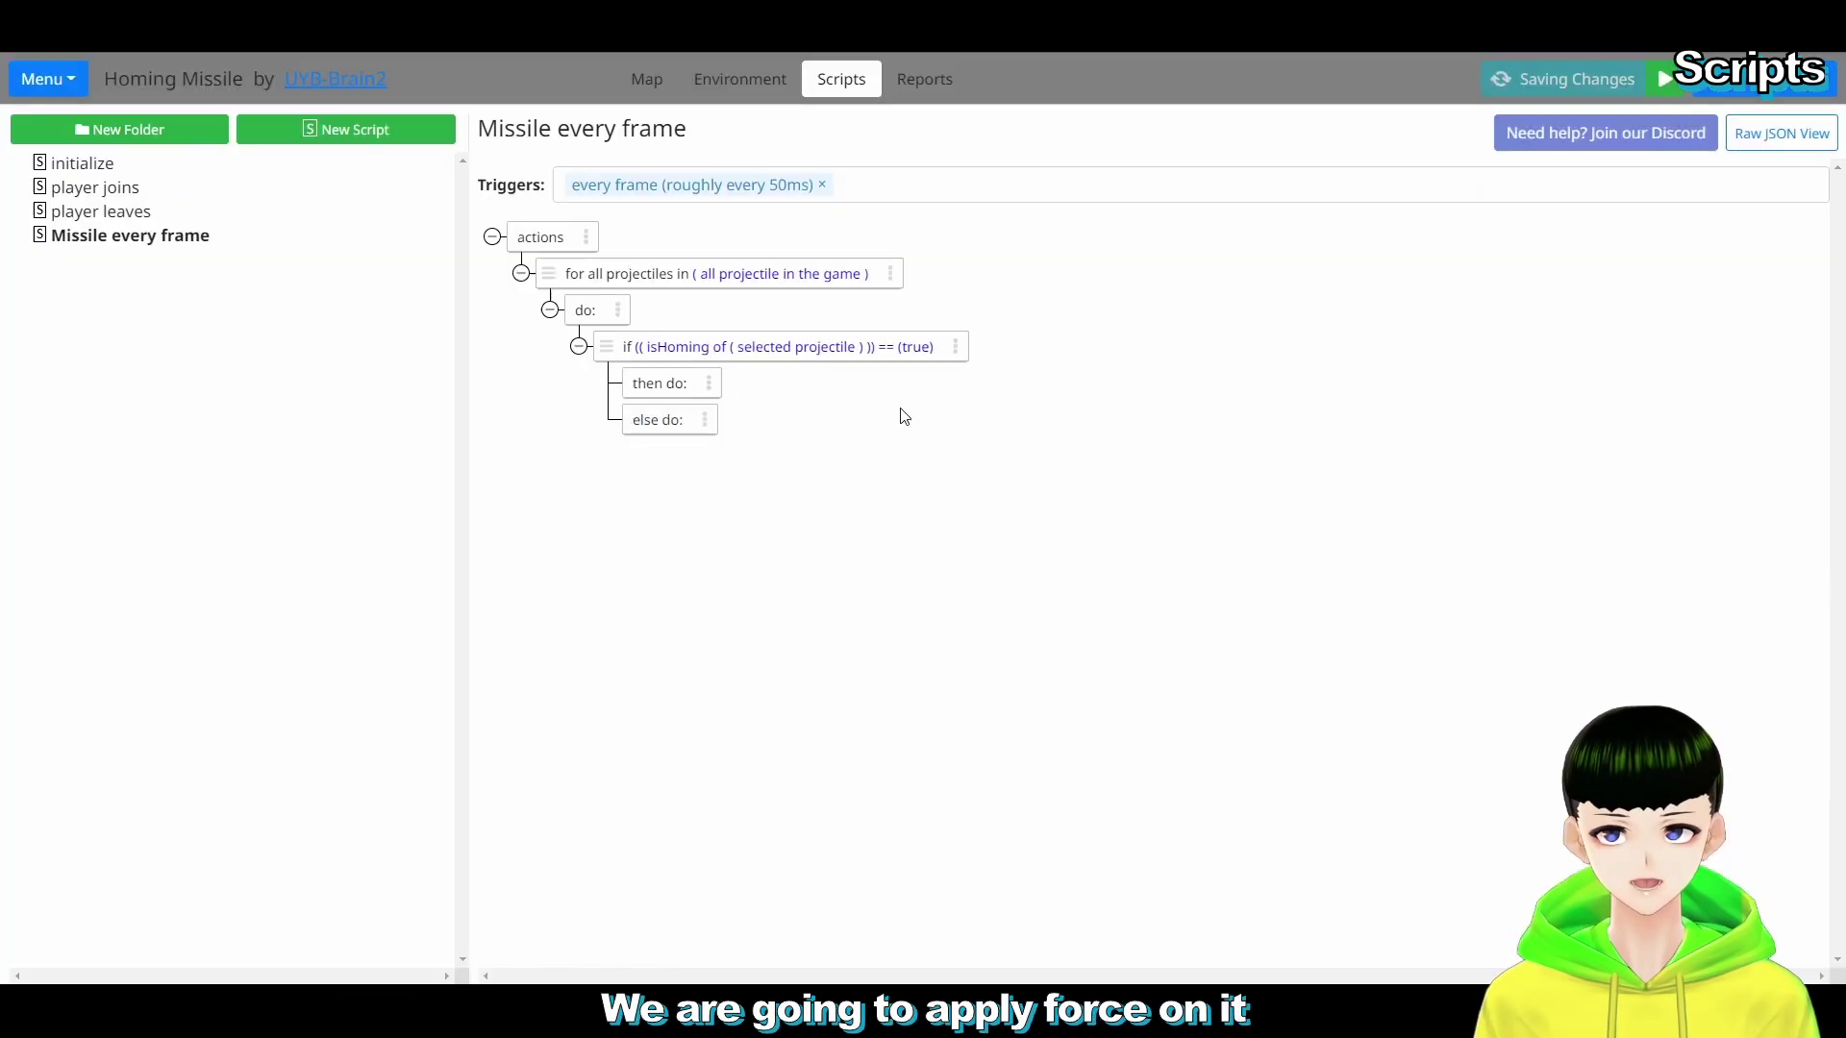
pyautogui.click(704, 386)
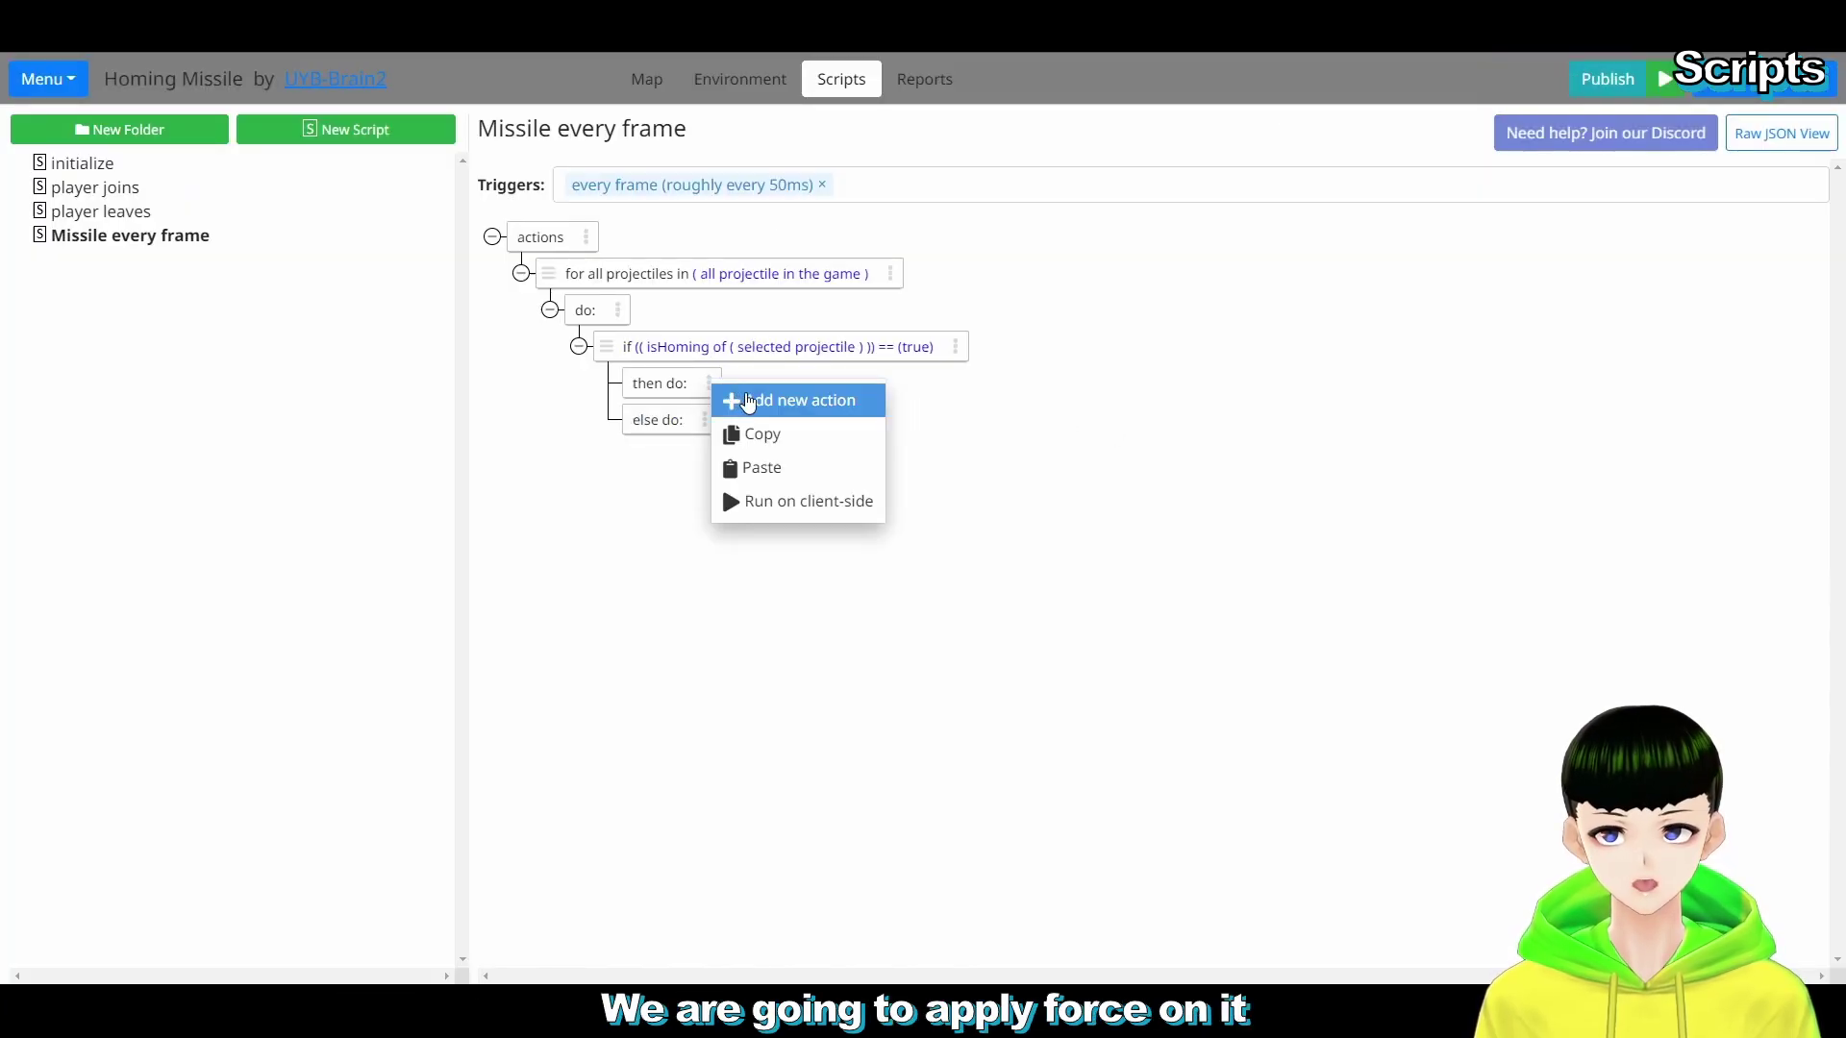
pyautogui.click(733, 399)
pyautogui.write('app')
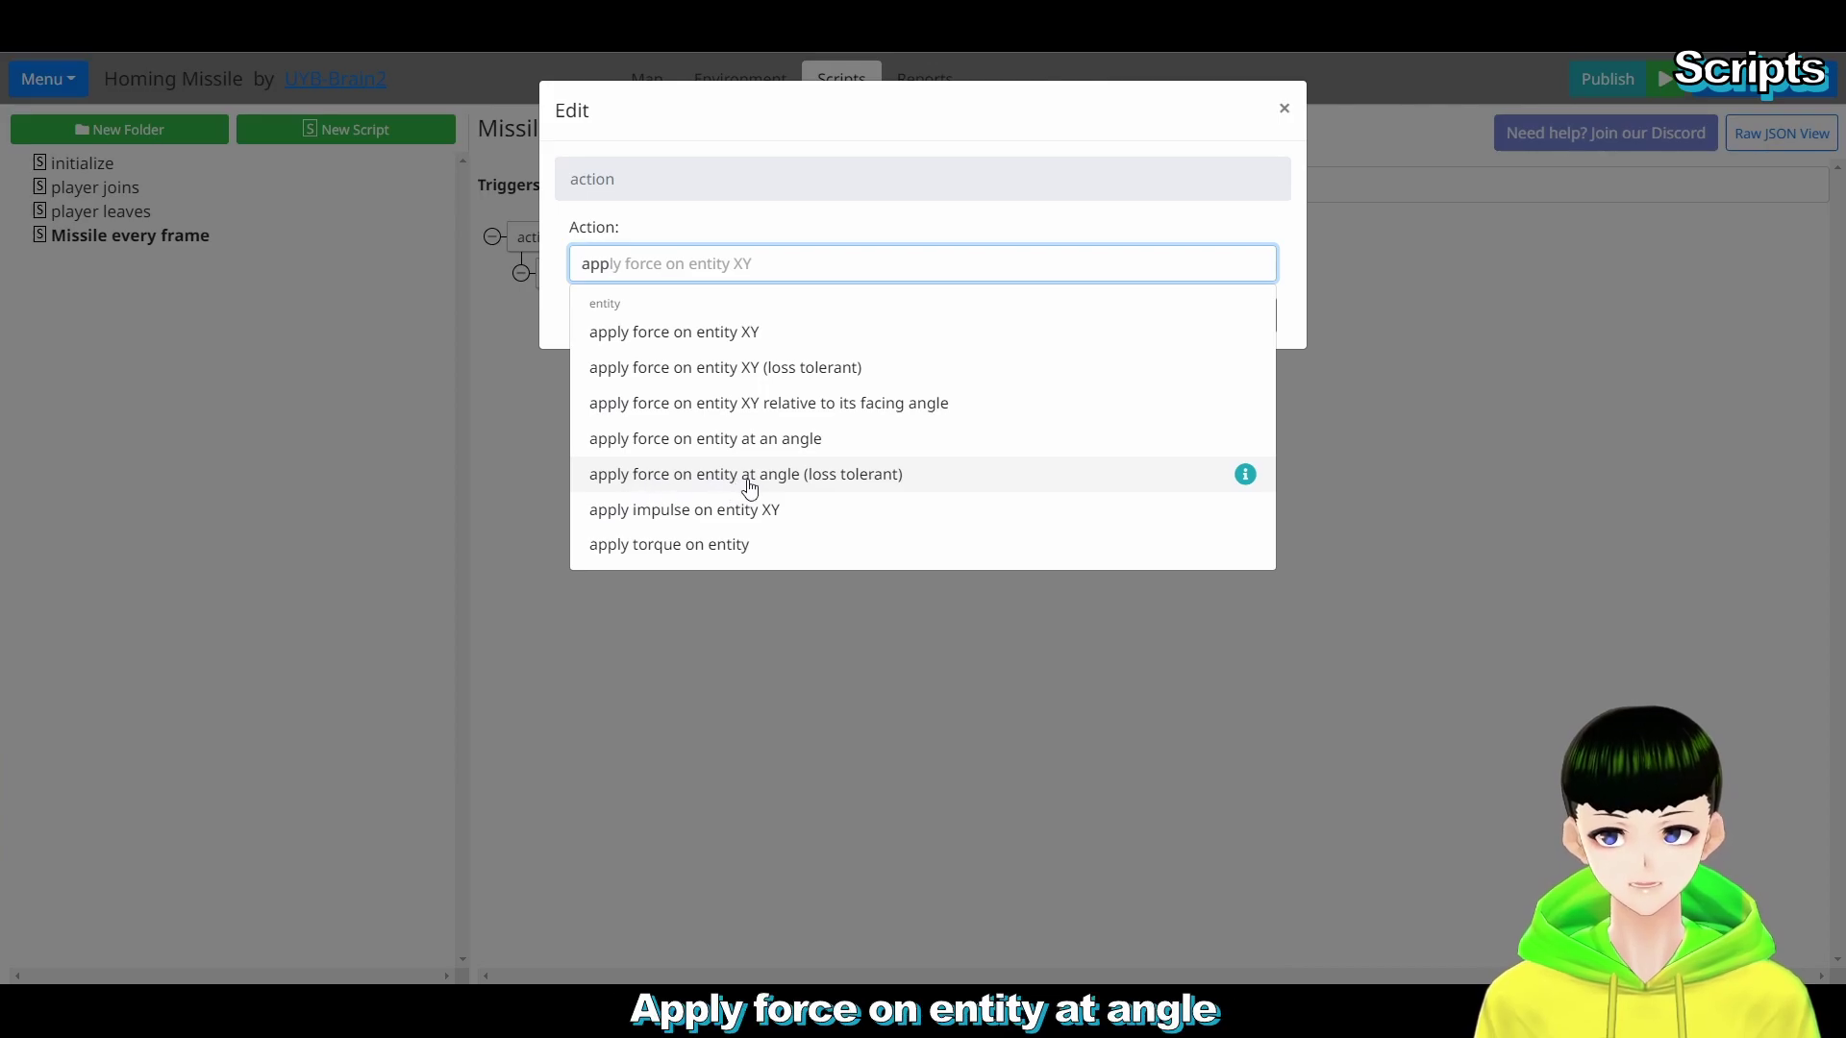
pyautogui.click(778, 481)
# Step: Set the force amount to the selected projectile's speed variable
pyautogui.click(681, 328)
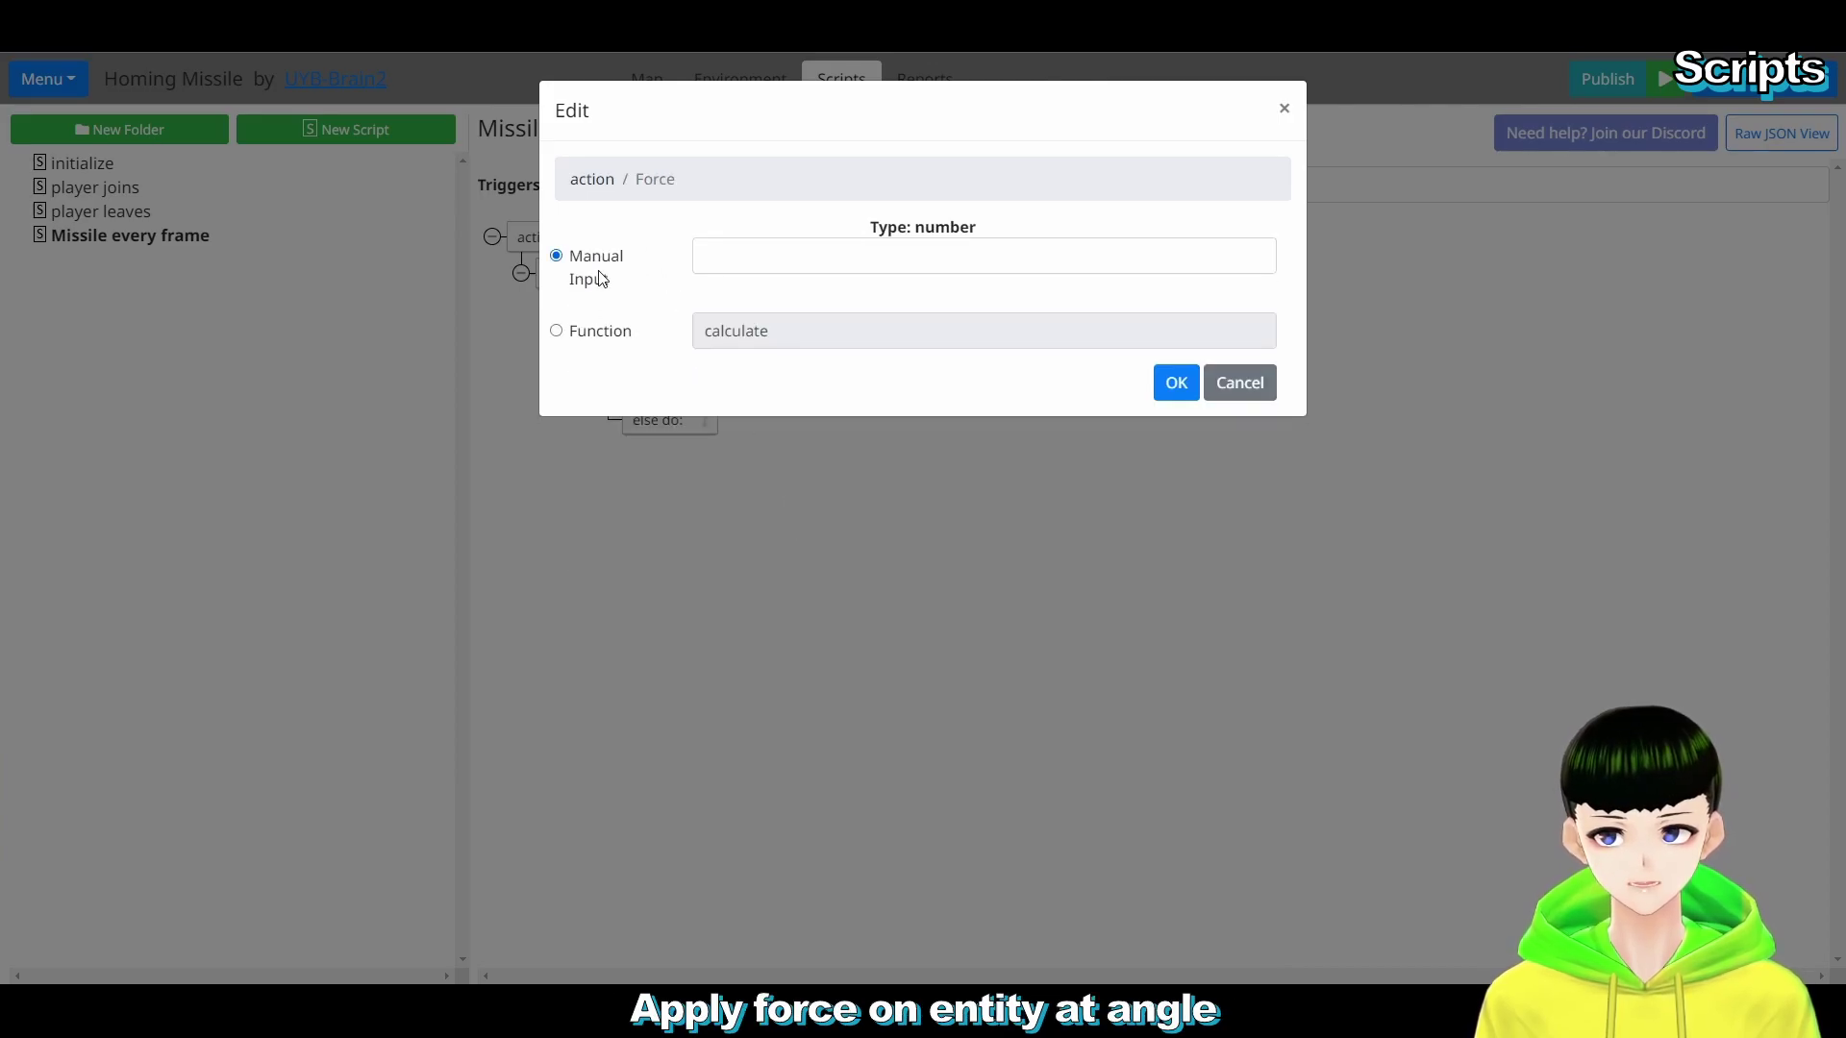
pyautogui.click(845, 333)
pyautogui.write('var')
pyautogui.click(783, 378)
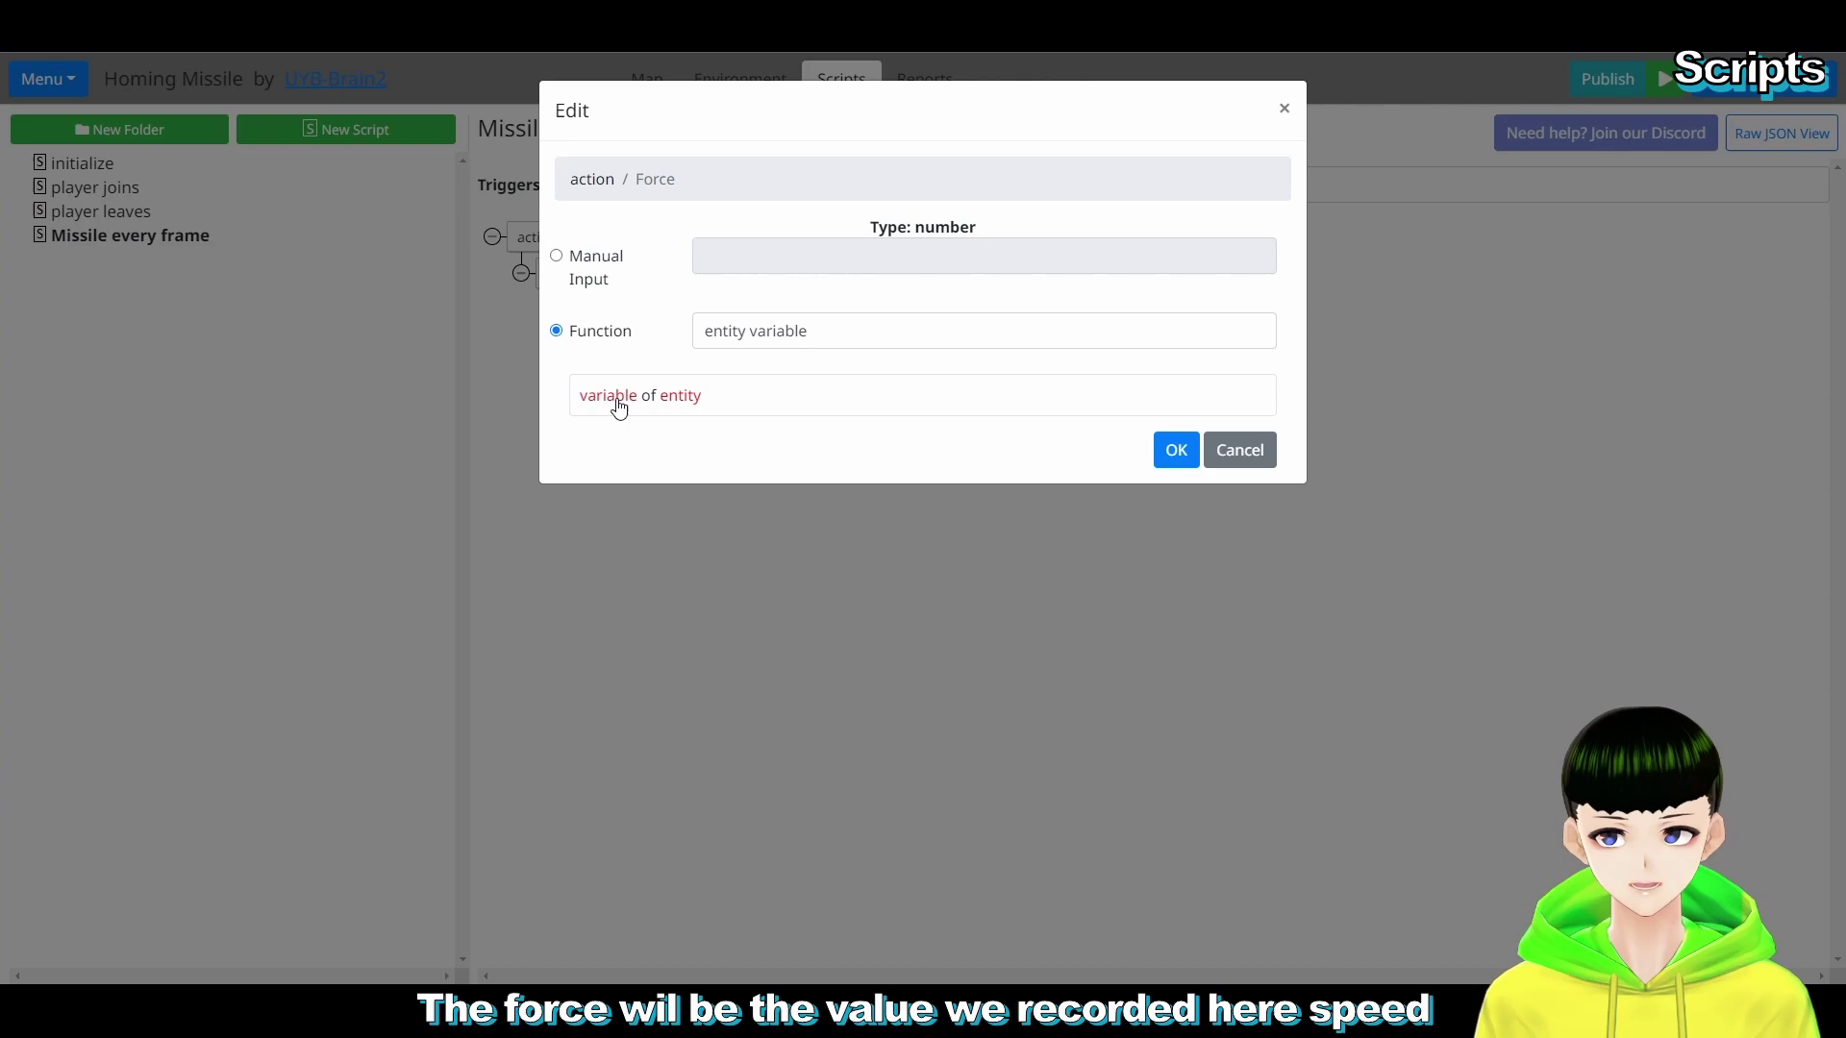
pyautogui.click(619, 400)
pyautogui.click(764, 236)
pyautogui.click(804, 304)
pyautogui.click(1182, 301)
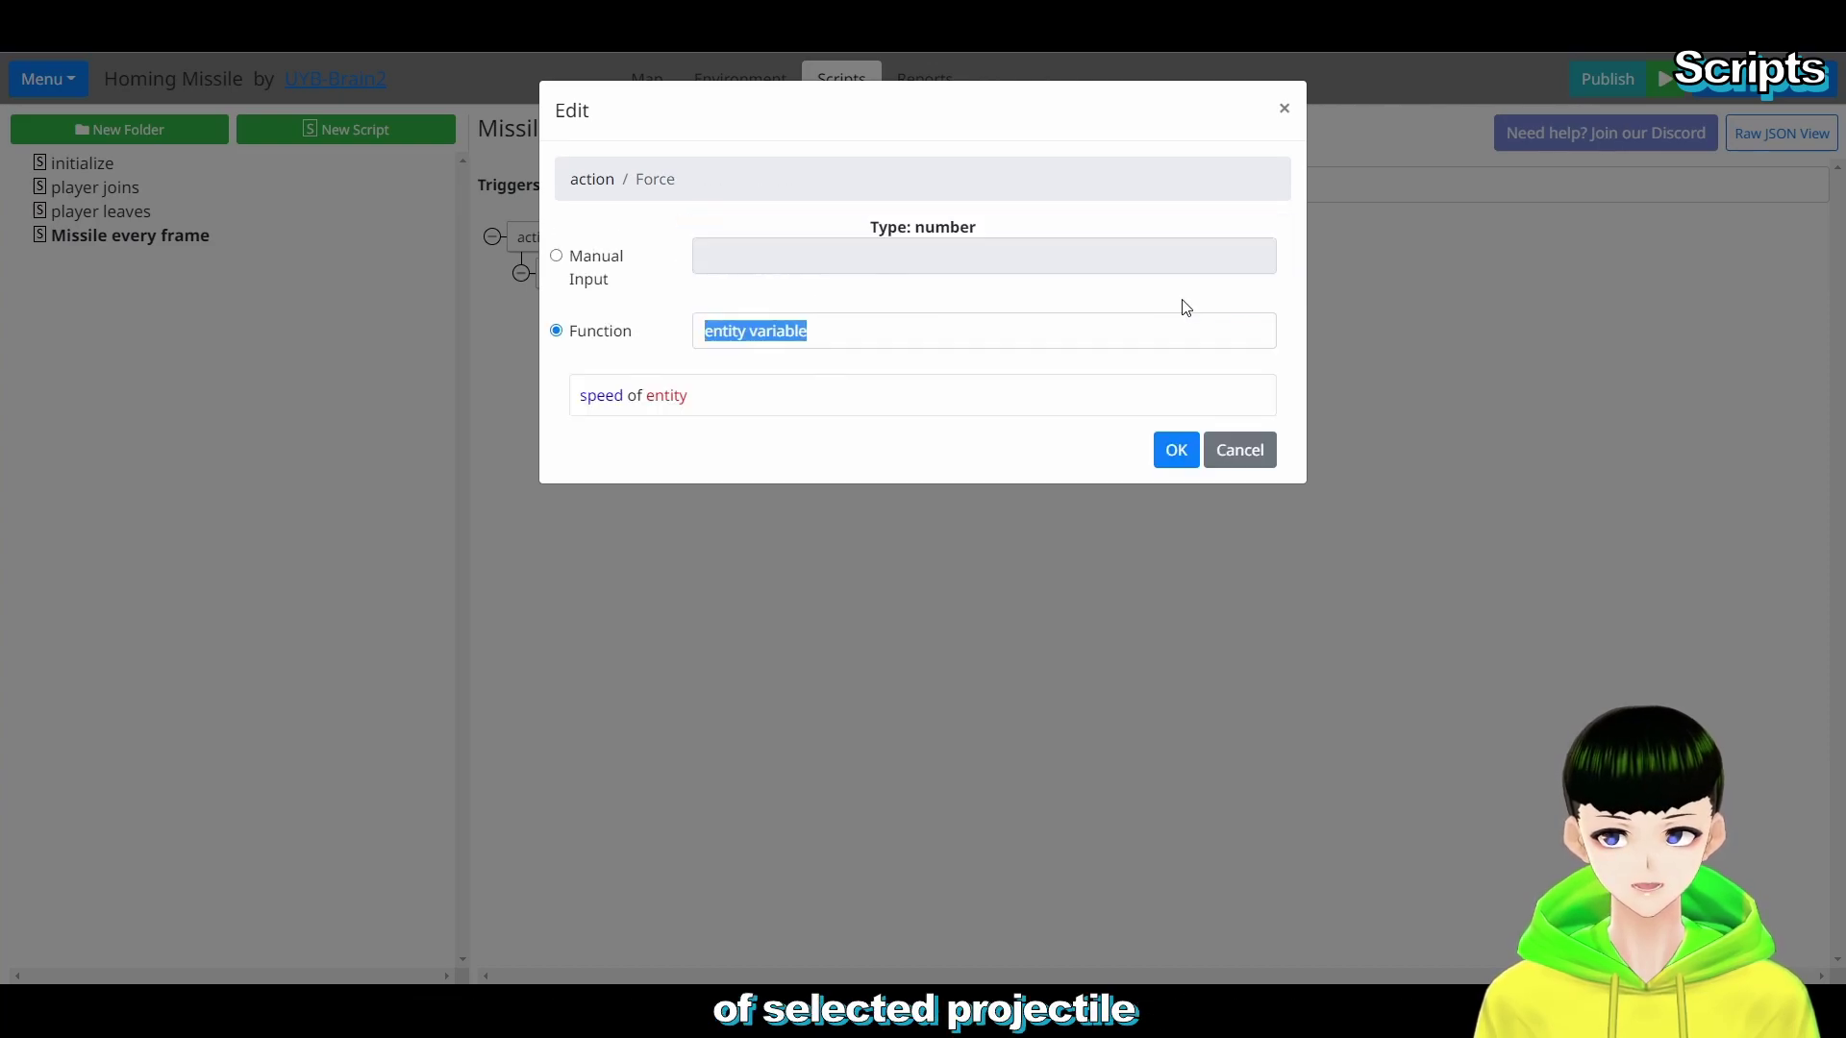
pyautogui.click(685, 407)
pyautogui.click(837, 286)
pyautogui.write('se')
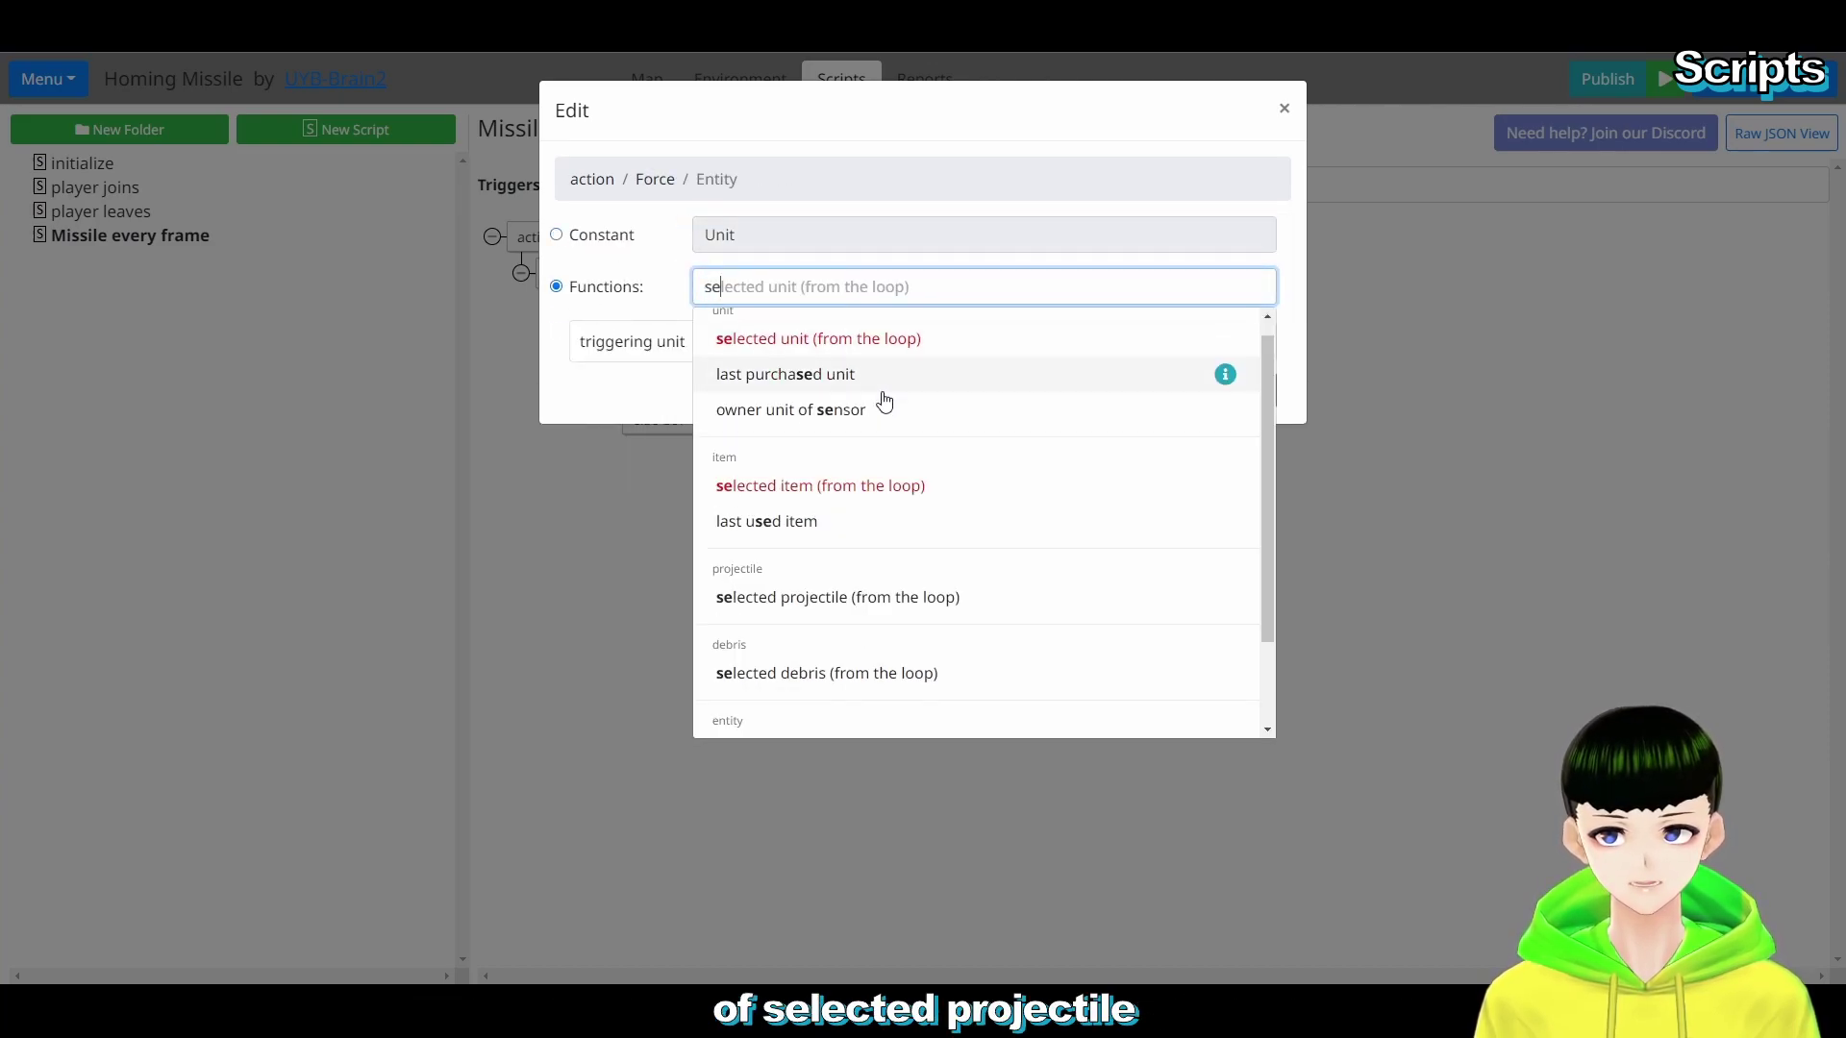
pyautogui.click(837, 595)
pyautogui.click(1172, 390)
pyautogui.click(1177, 442)
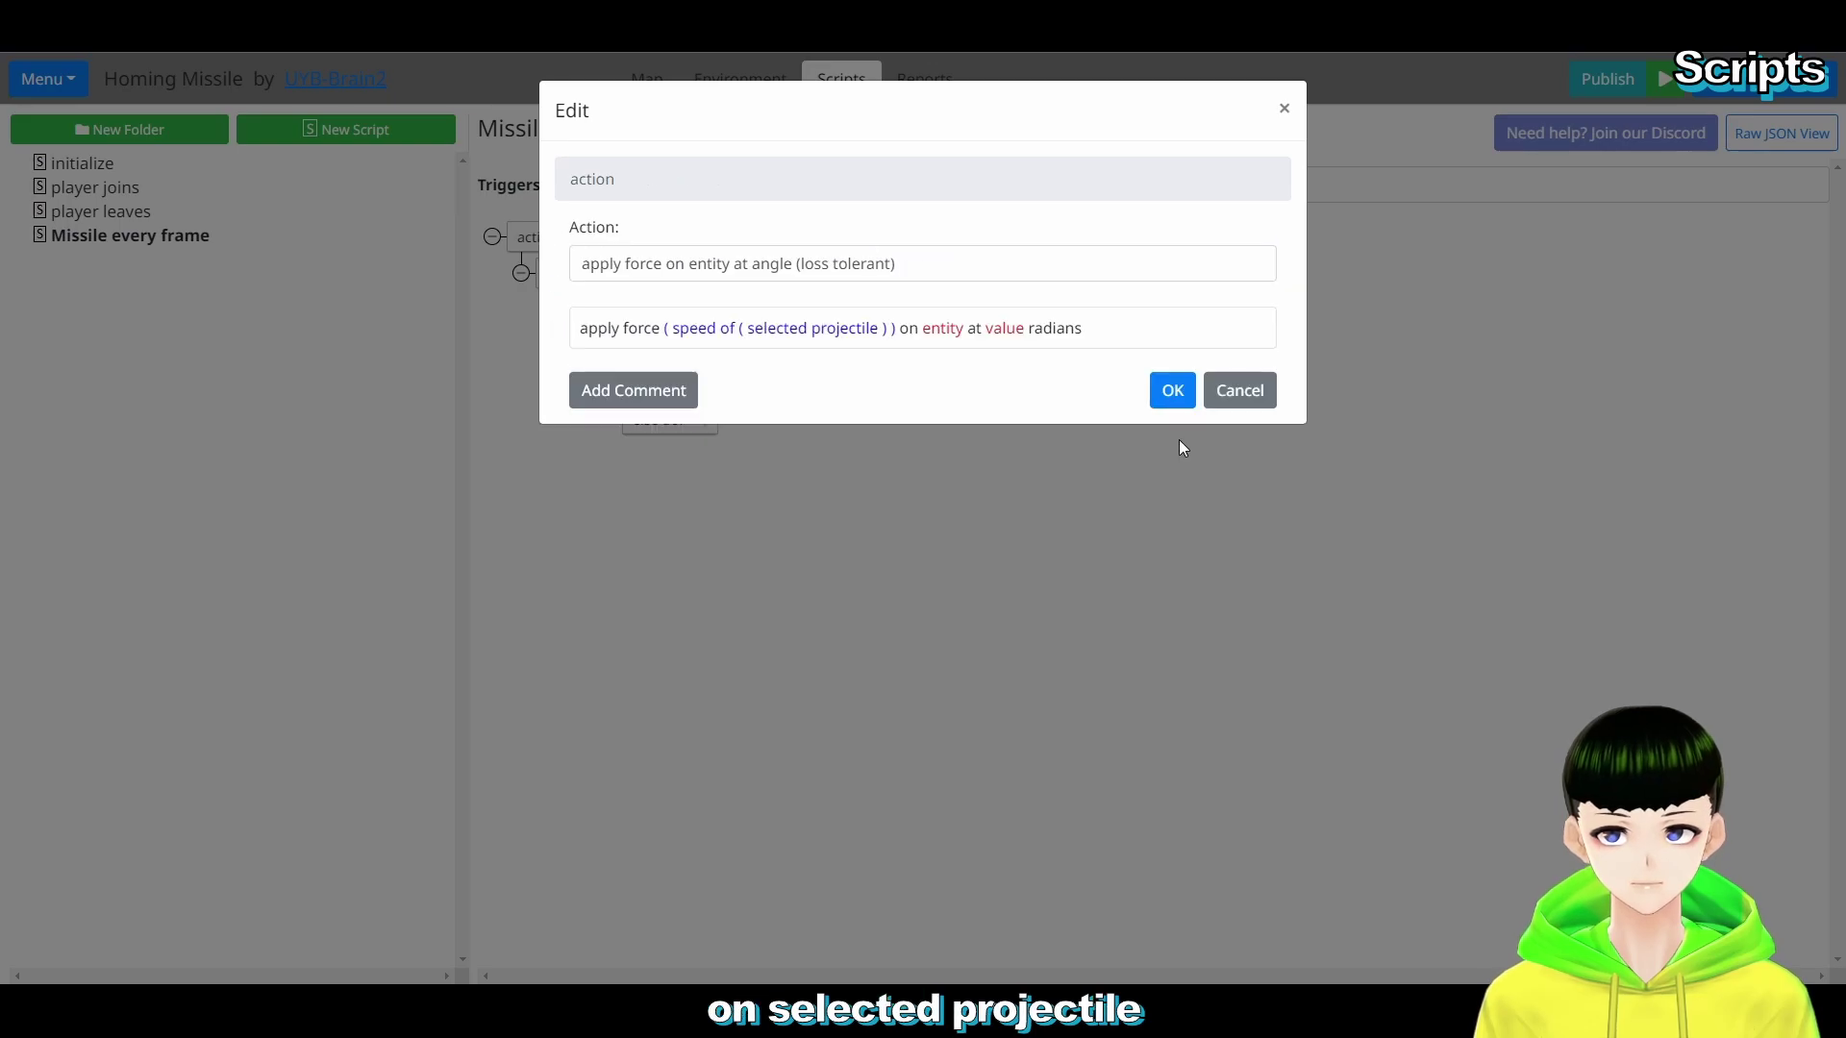
# Step: Set the force's target entity to the selected projectile
pyautogui.click(953, 340)
pyautogui.click(794, 286)
pyautogui.write('se')
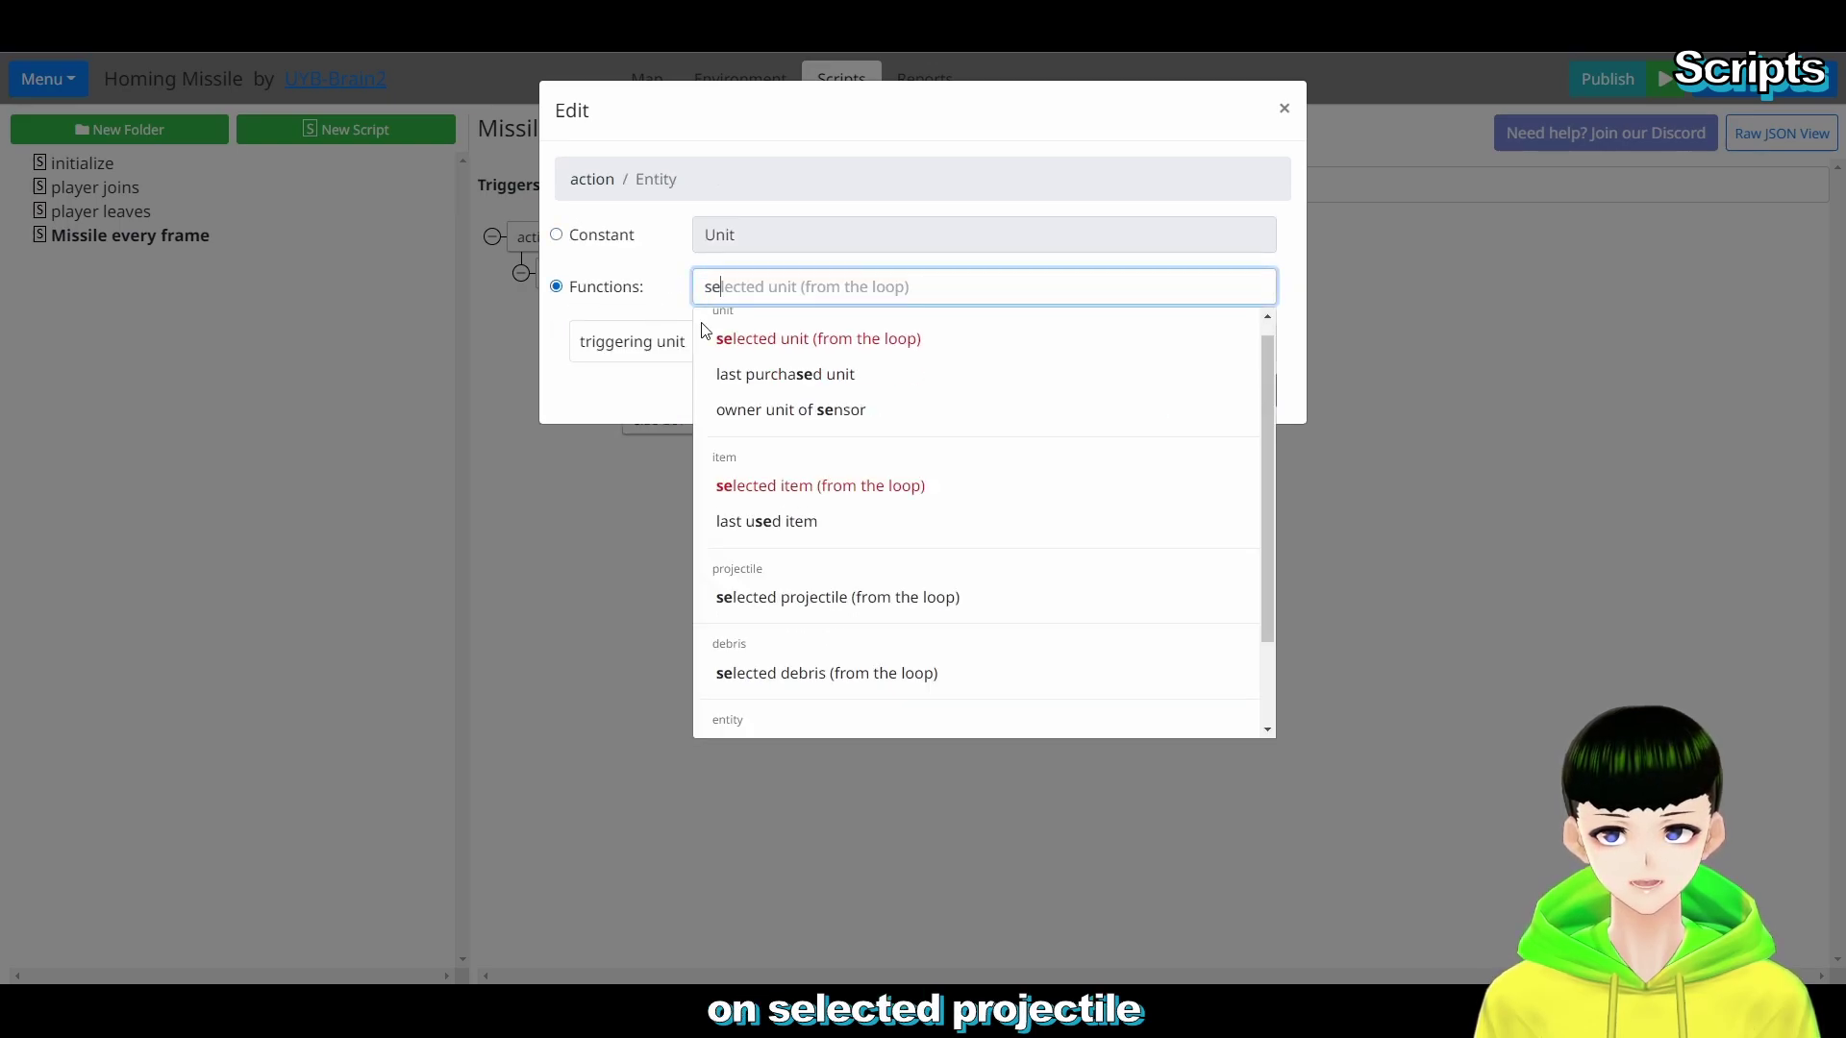
pyautogui.scroll(-2, 891, 512)
pyautogui.click(889, 486)
pyautogui.click(1173, 391)
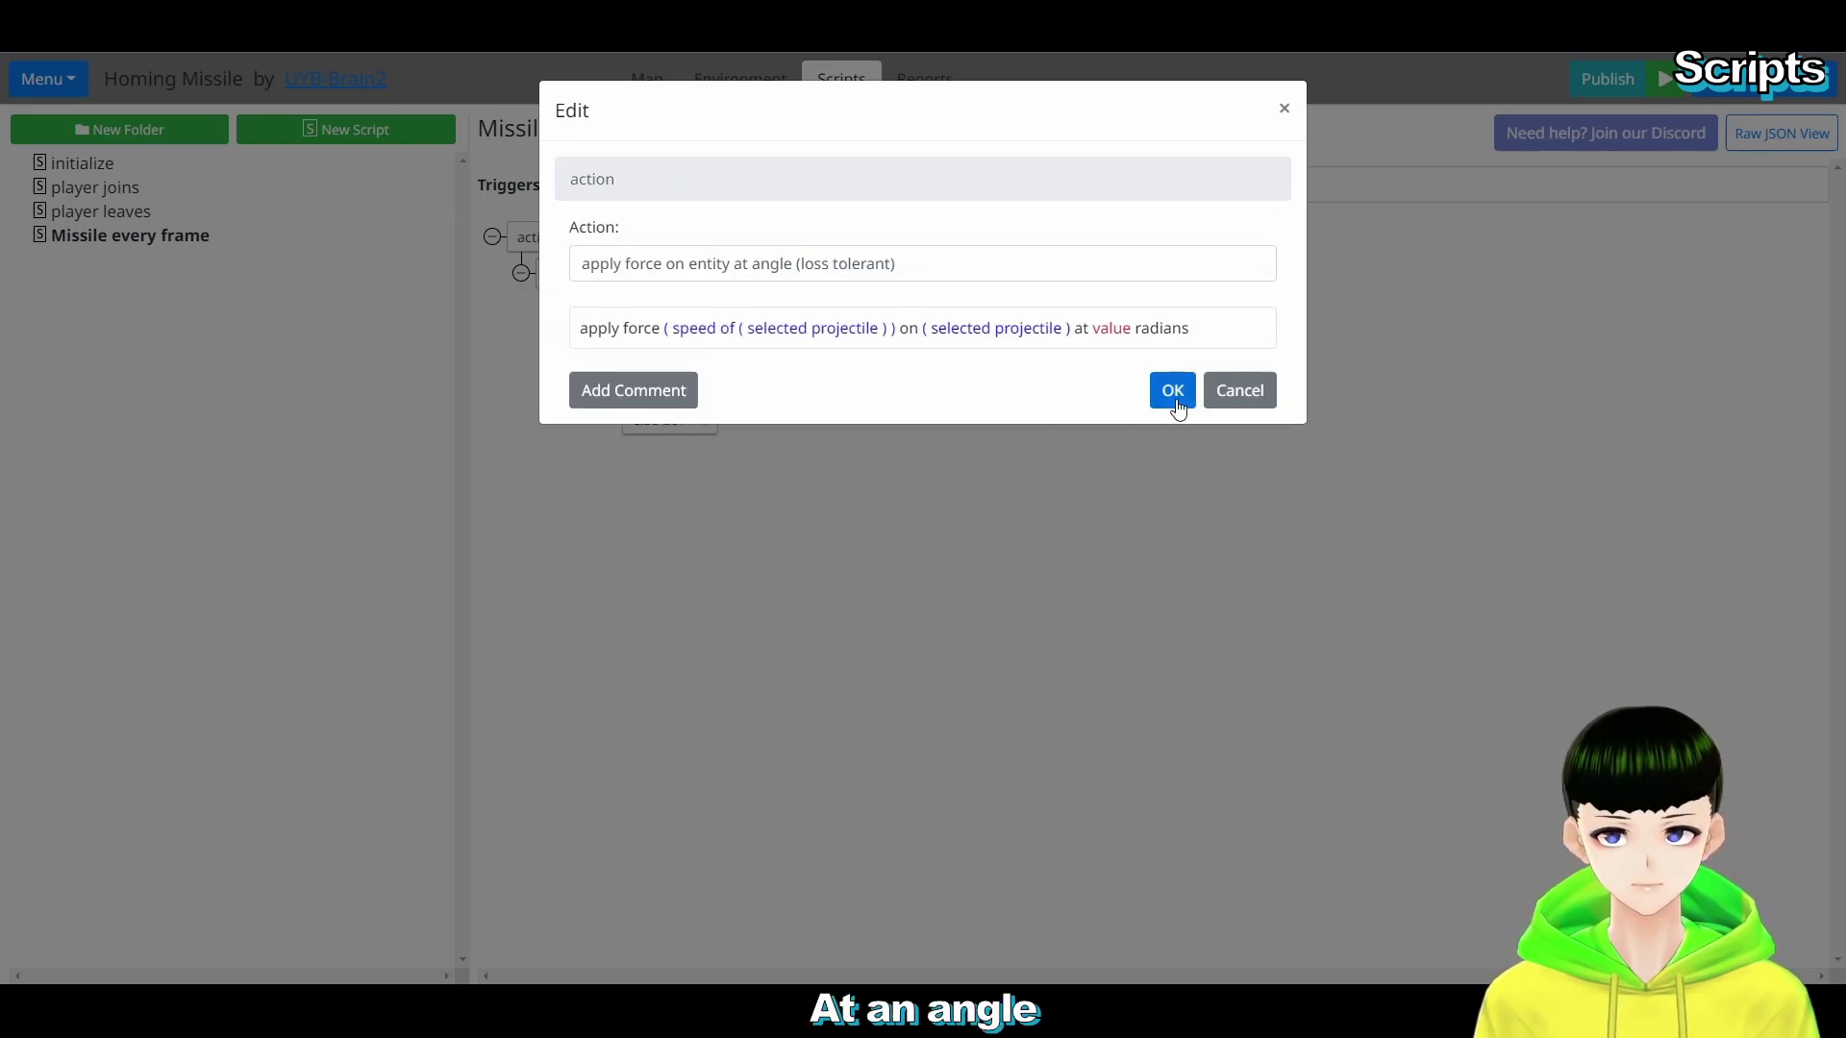
pyautogui.click(1112, 330)
# Step: Set the angle to 'angle between positions' with position A as the selected projectile's position
pyautogui.click(621, 335)
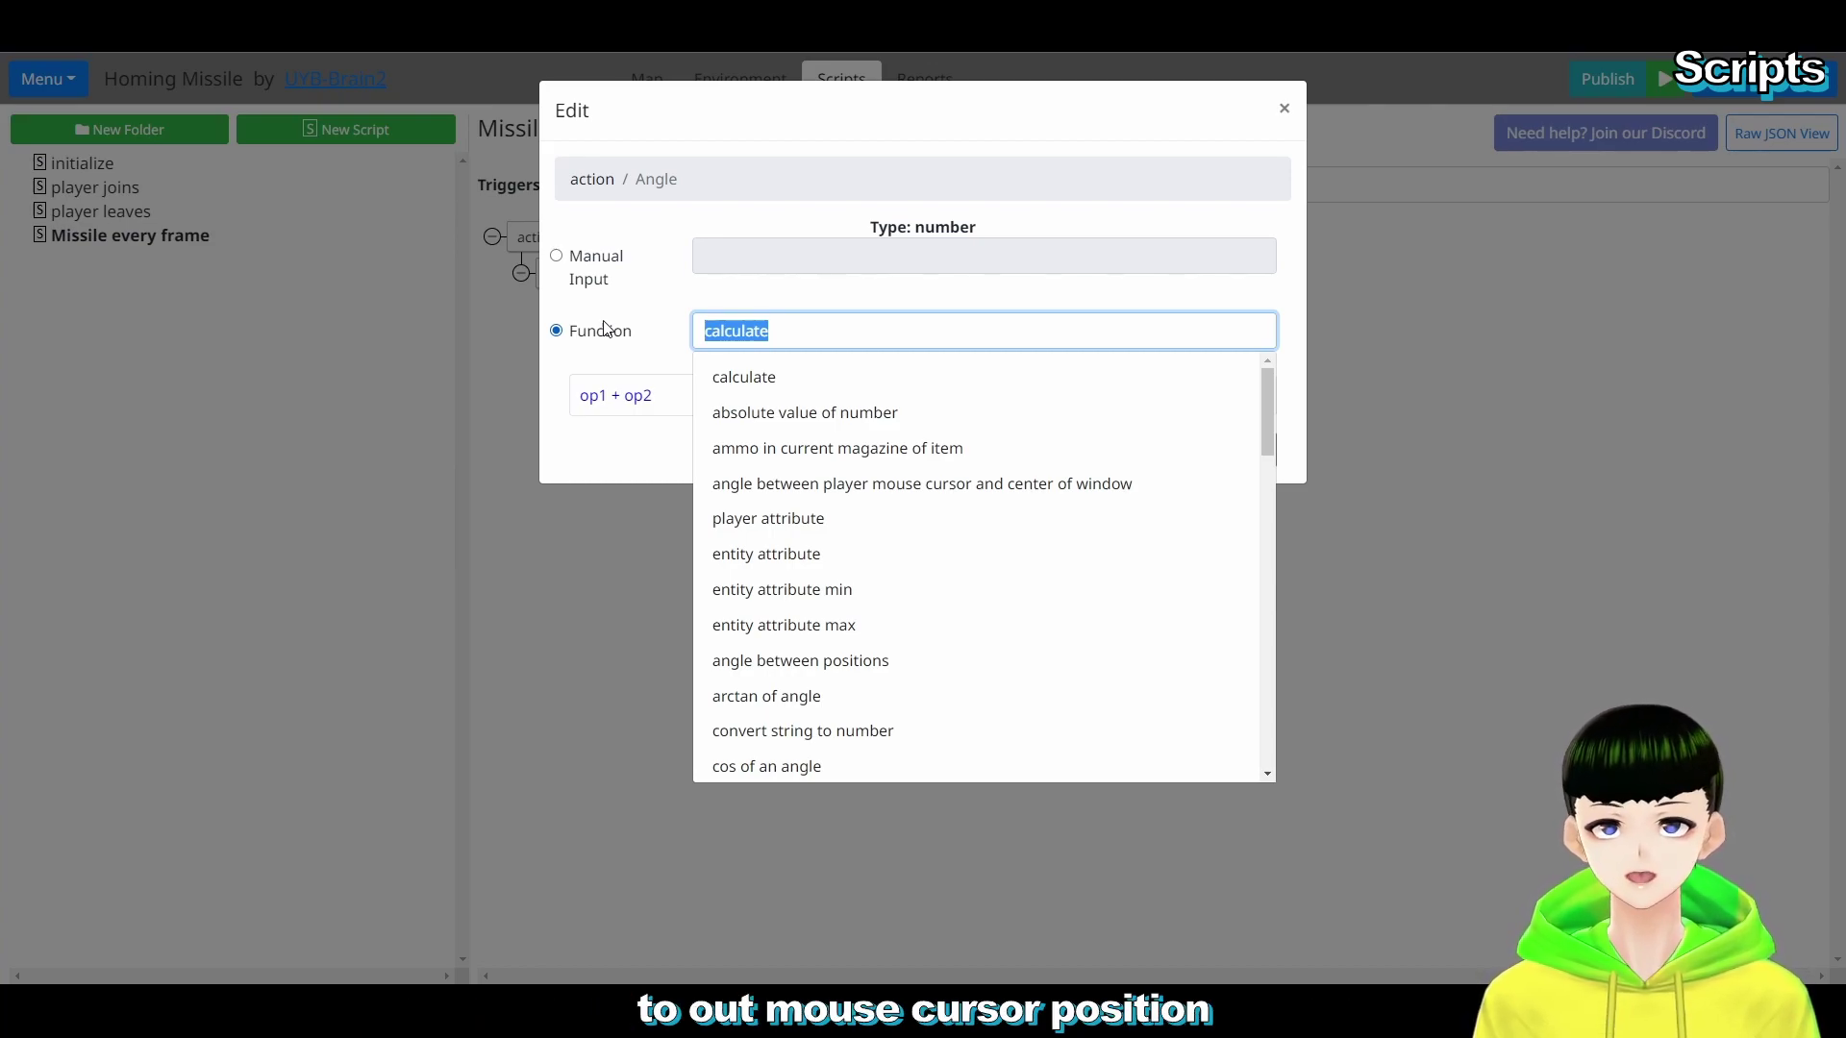
pyautogui.write('an')
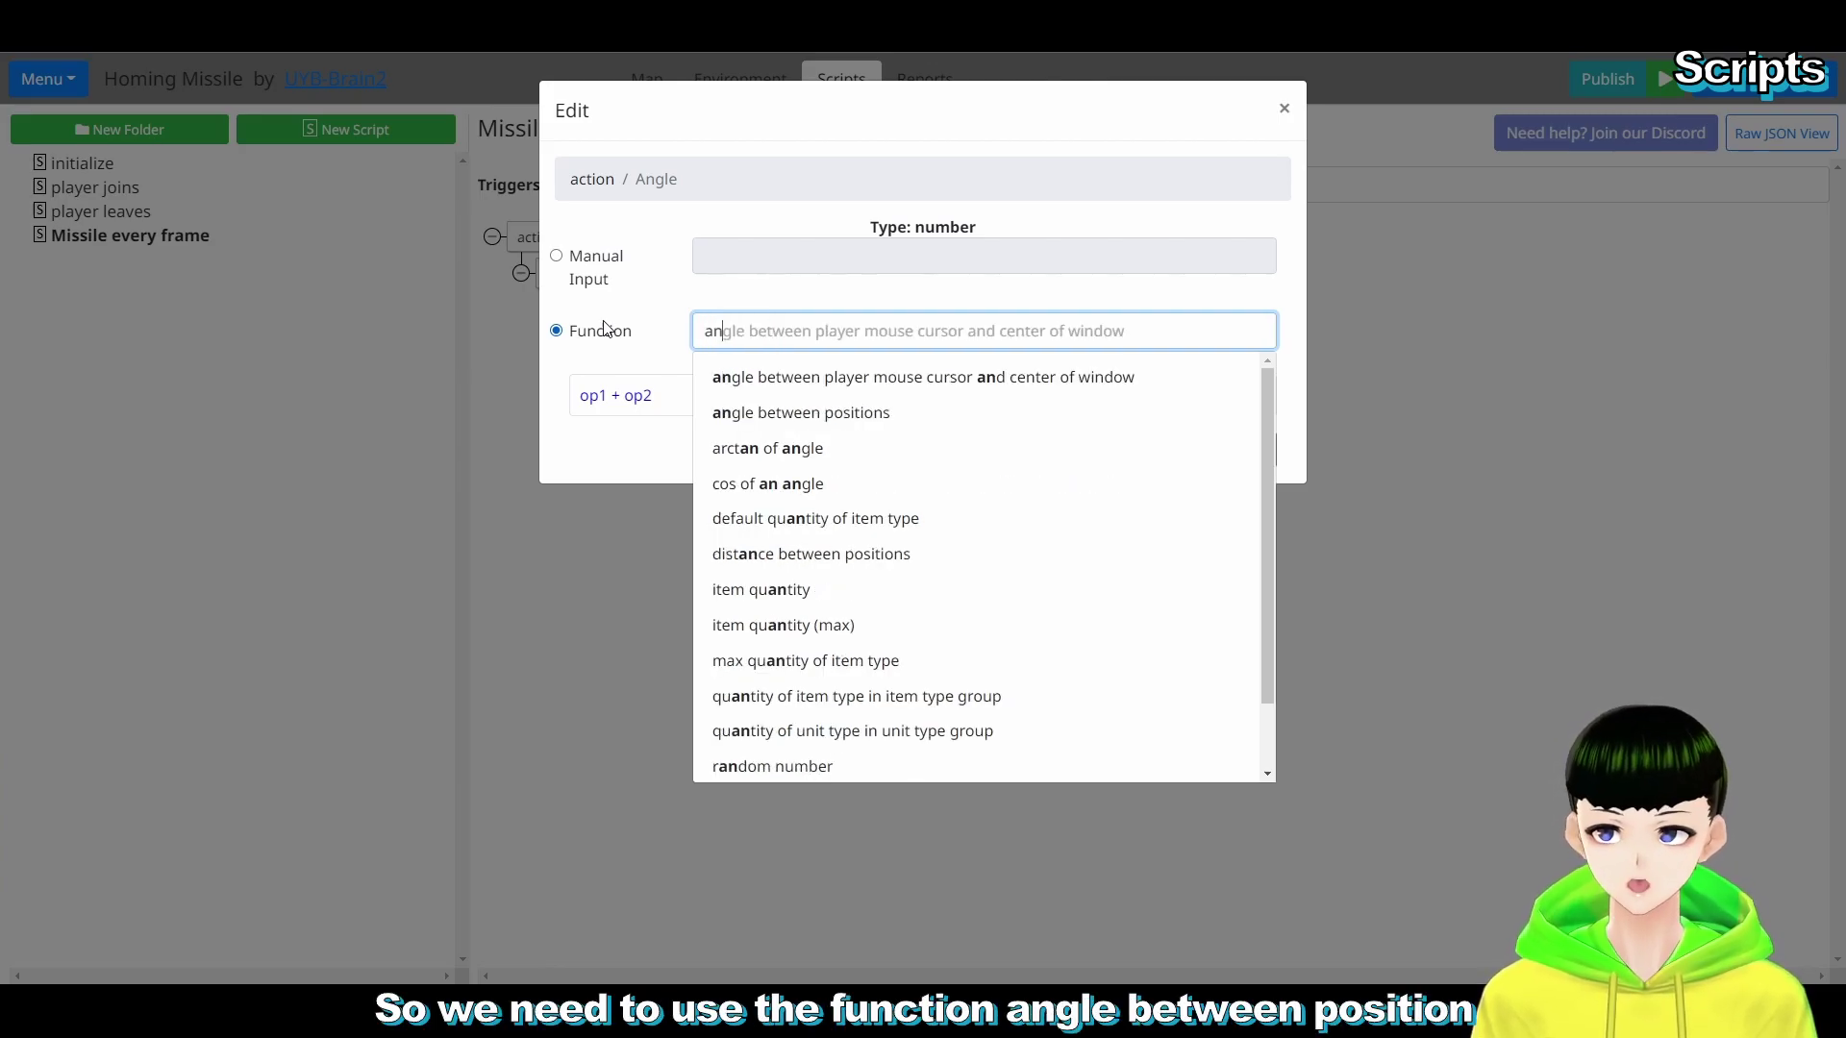
pyautogui.click(783, 420)
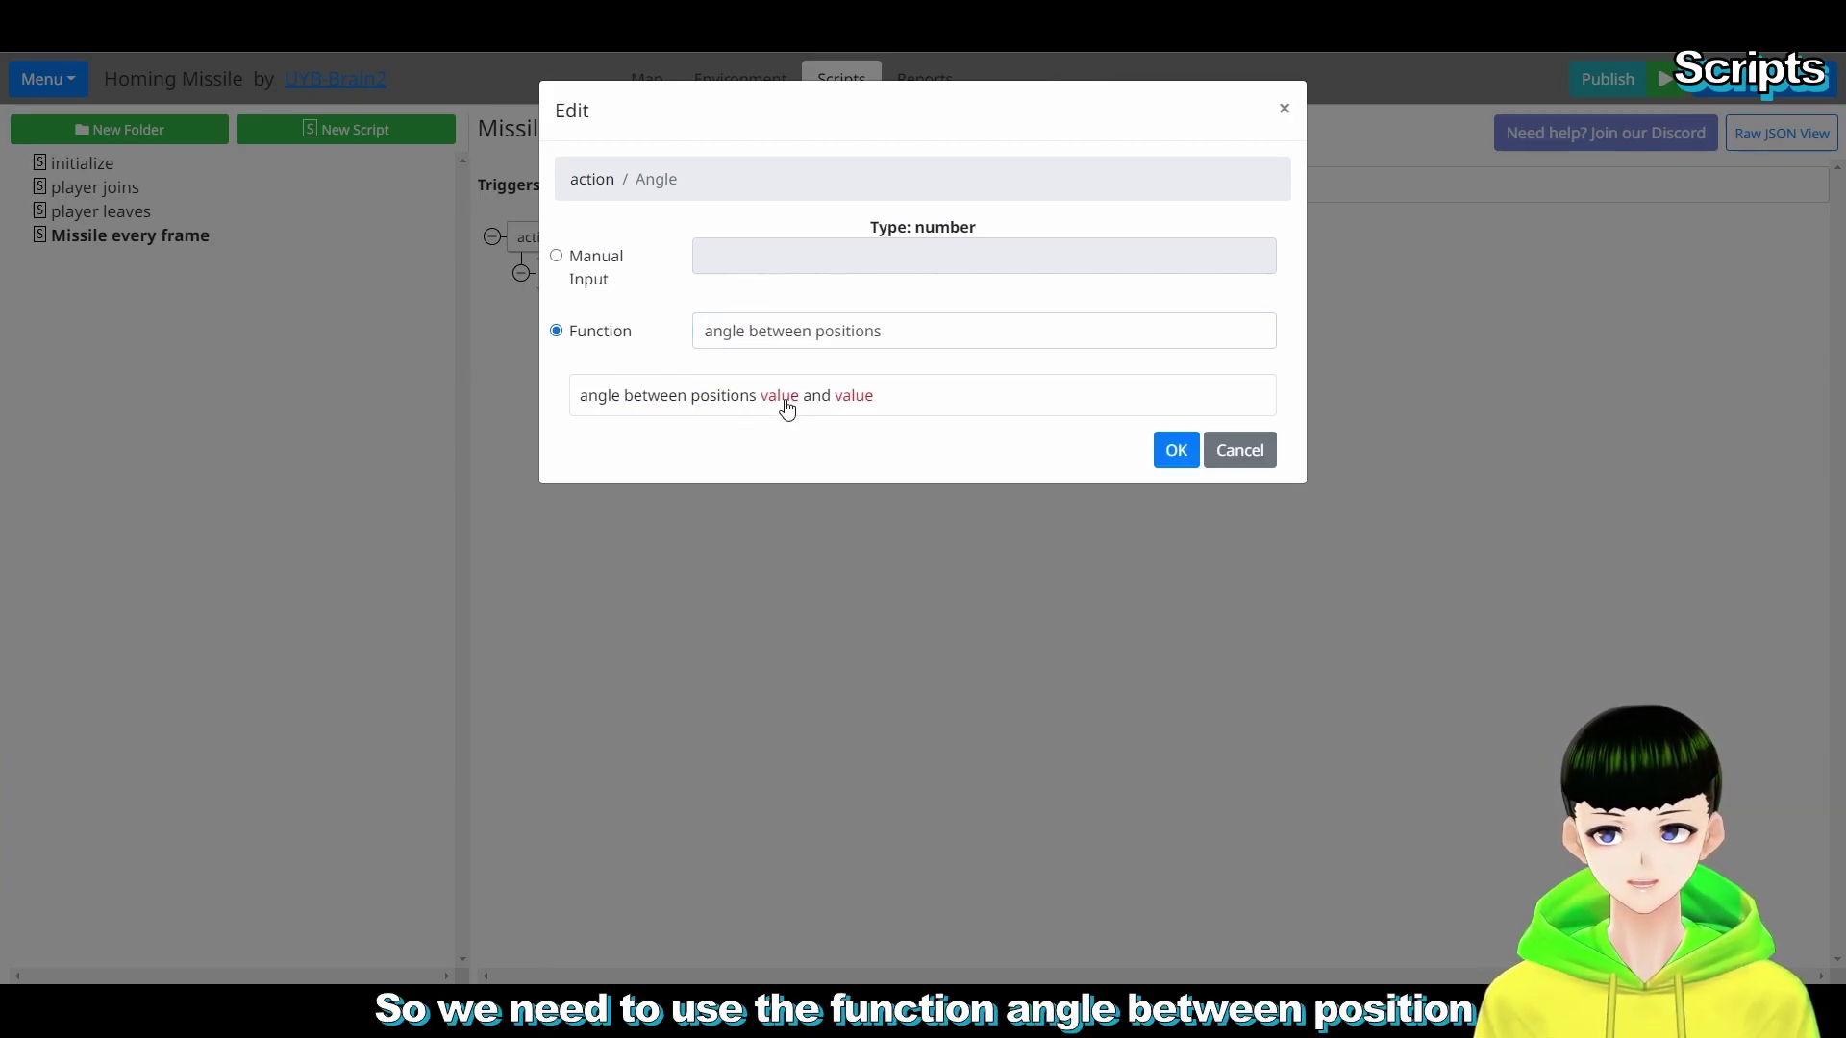
pyautogui.click(779, 397)
pyautogui.click(604, 275)
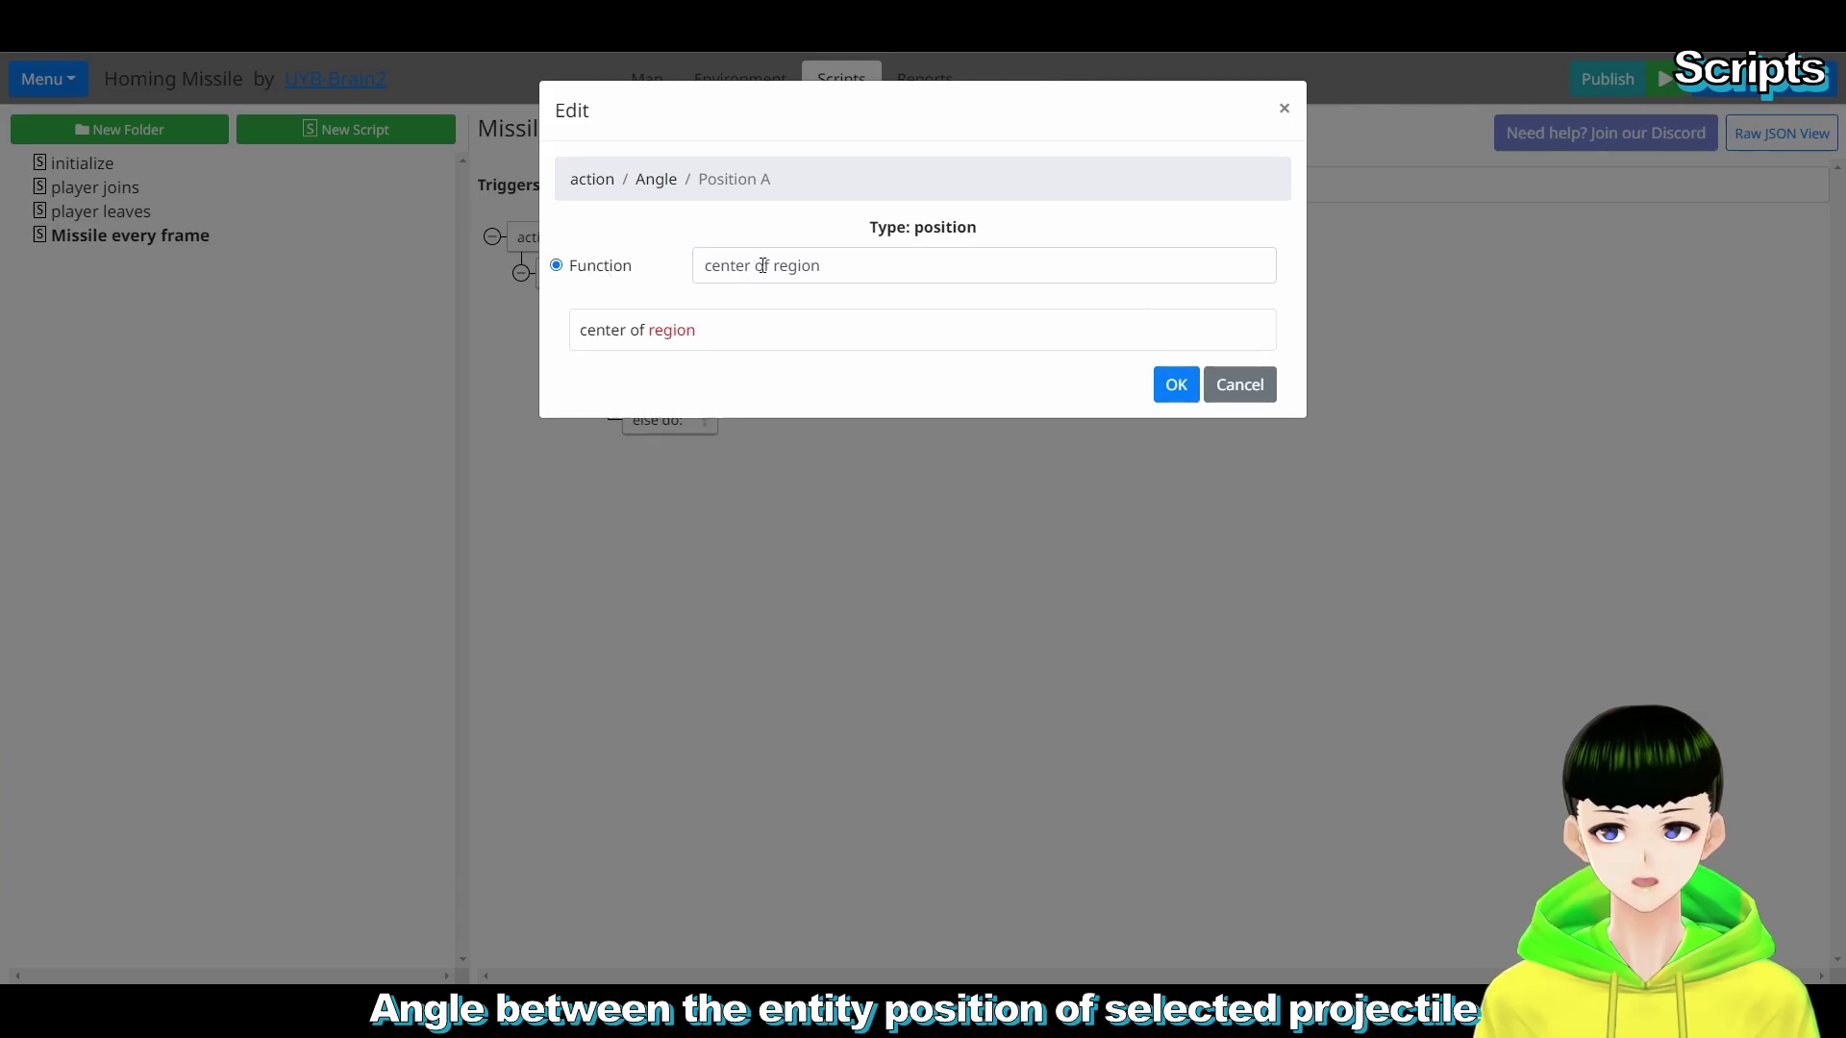
pyautogui.click(764, 265)
pyautogui.click(755, 346)
pyautogui.click(680, 330)
pyautogui.click(603, 287)
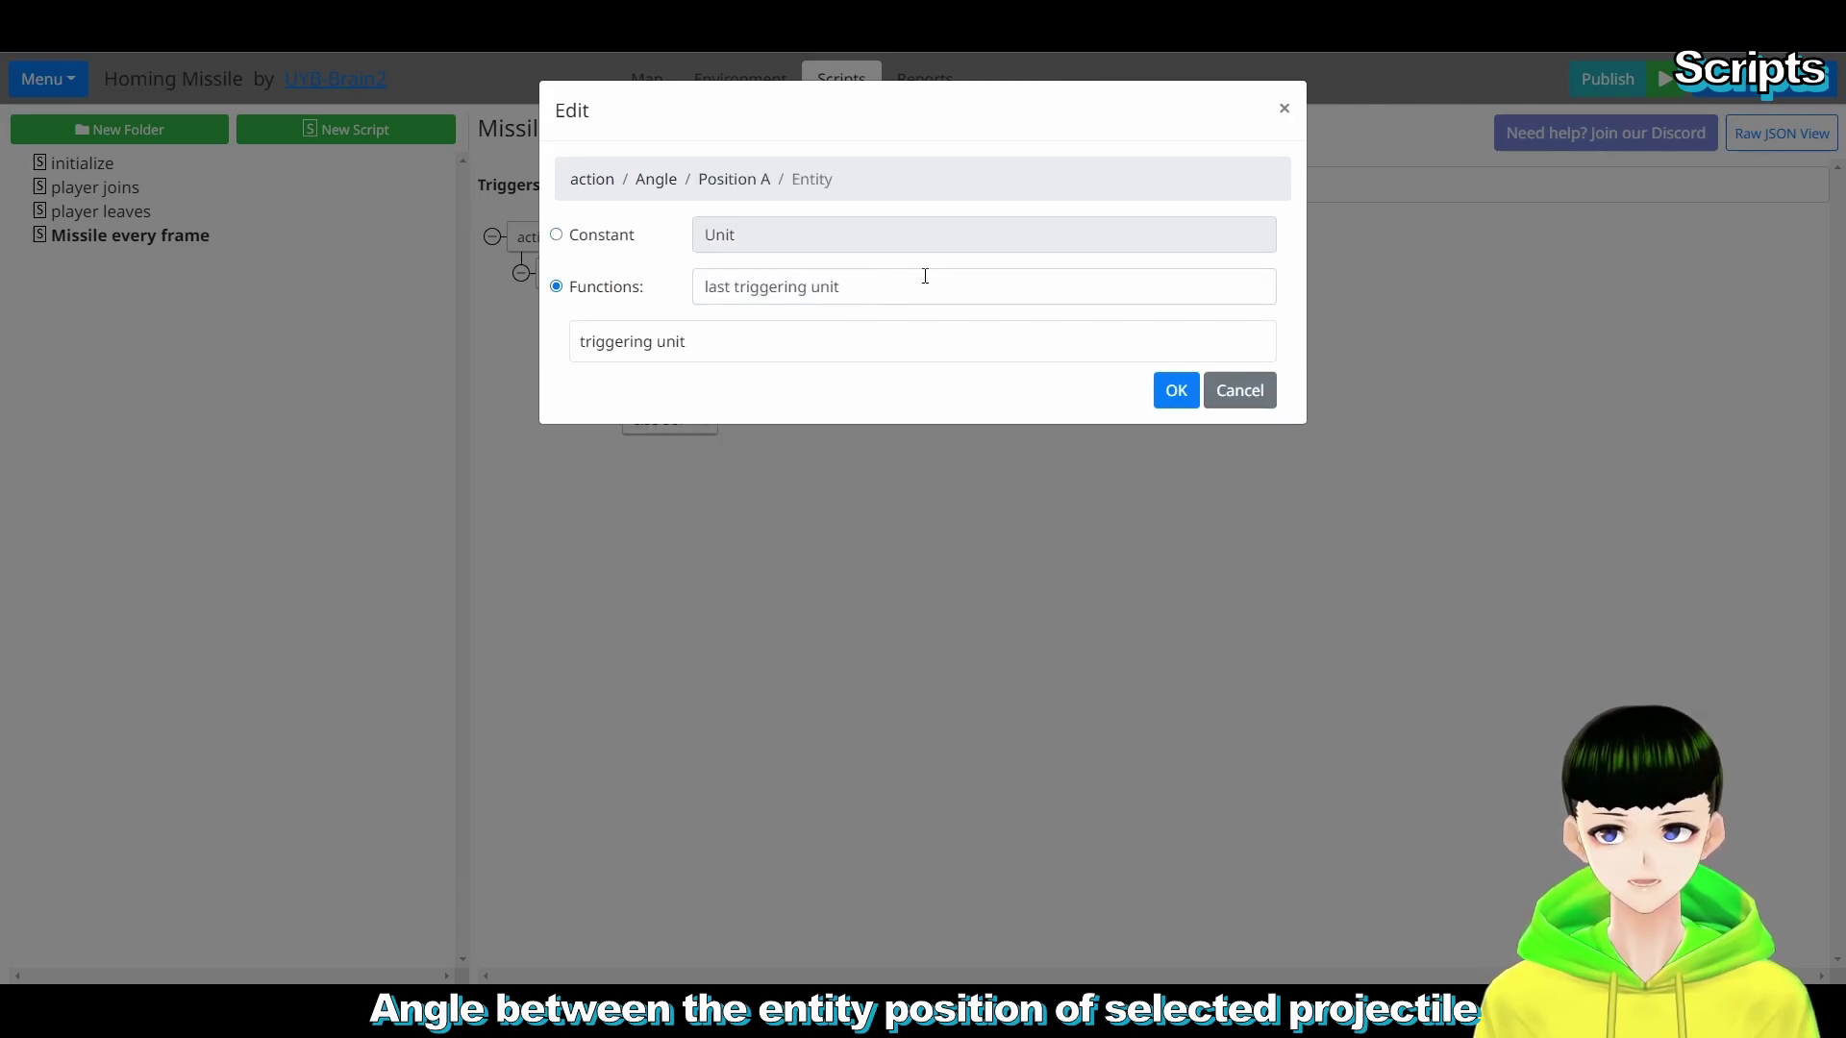
pyautogui.click(925, 276)
pyautogui.write('se')
pyautogui.click(856, 598)
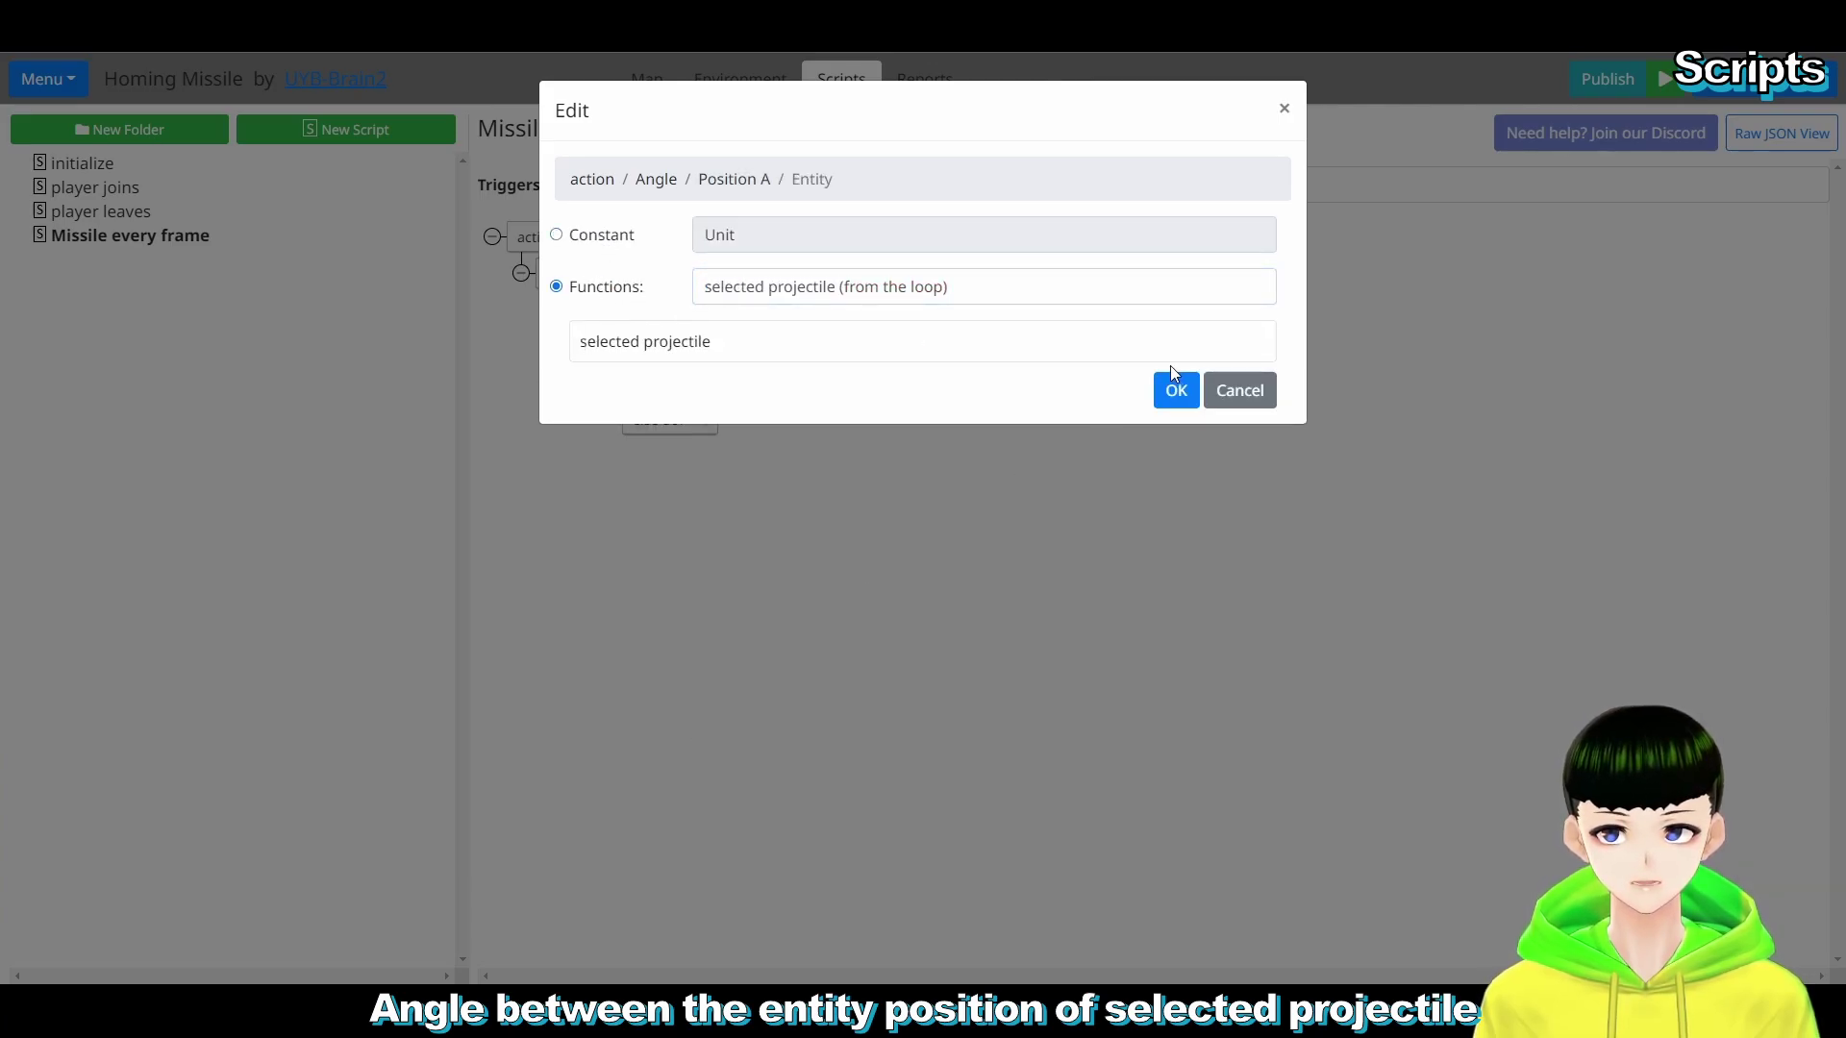
pyautogui.click(1172, 387)
# Step: Set position B to the mouse cursor of the projectile source unit's owner and confirm
pyautogui.click(1058, 398)
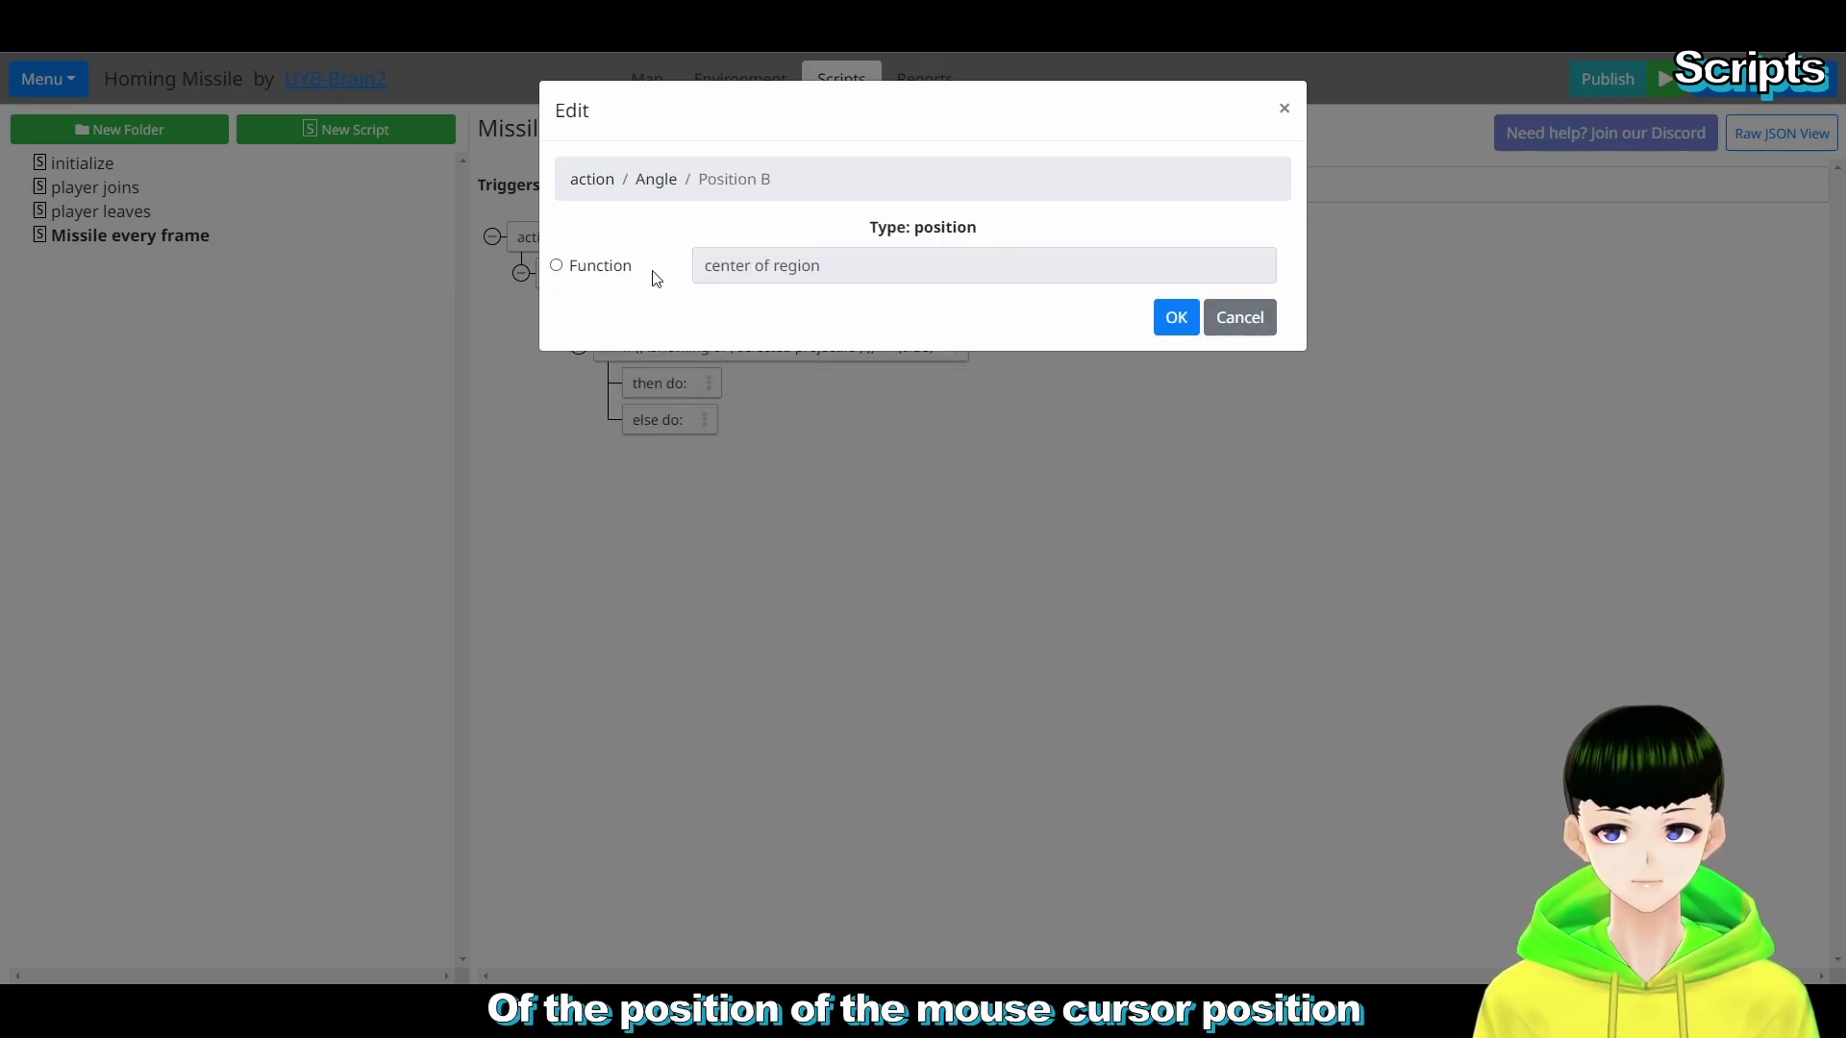
pyautogui.click(779, 265)
pyautogui.click(832, 427)
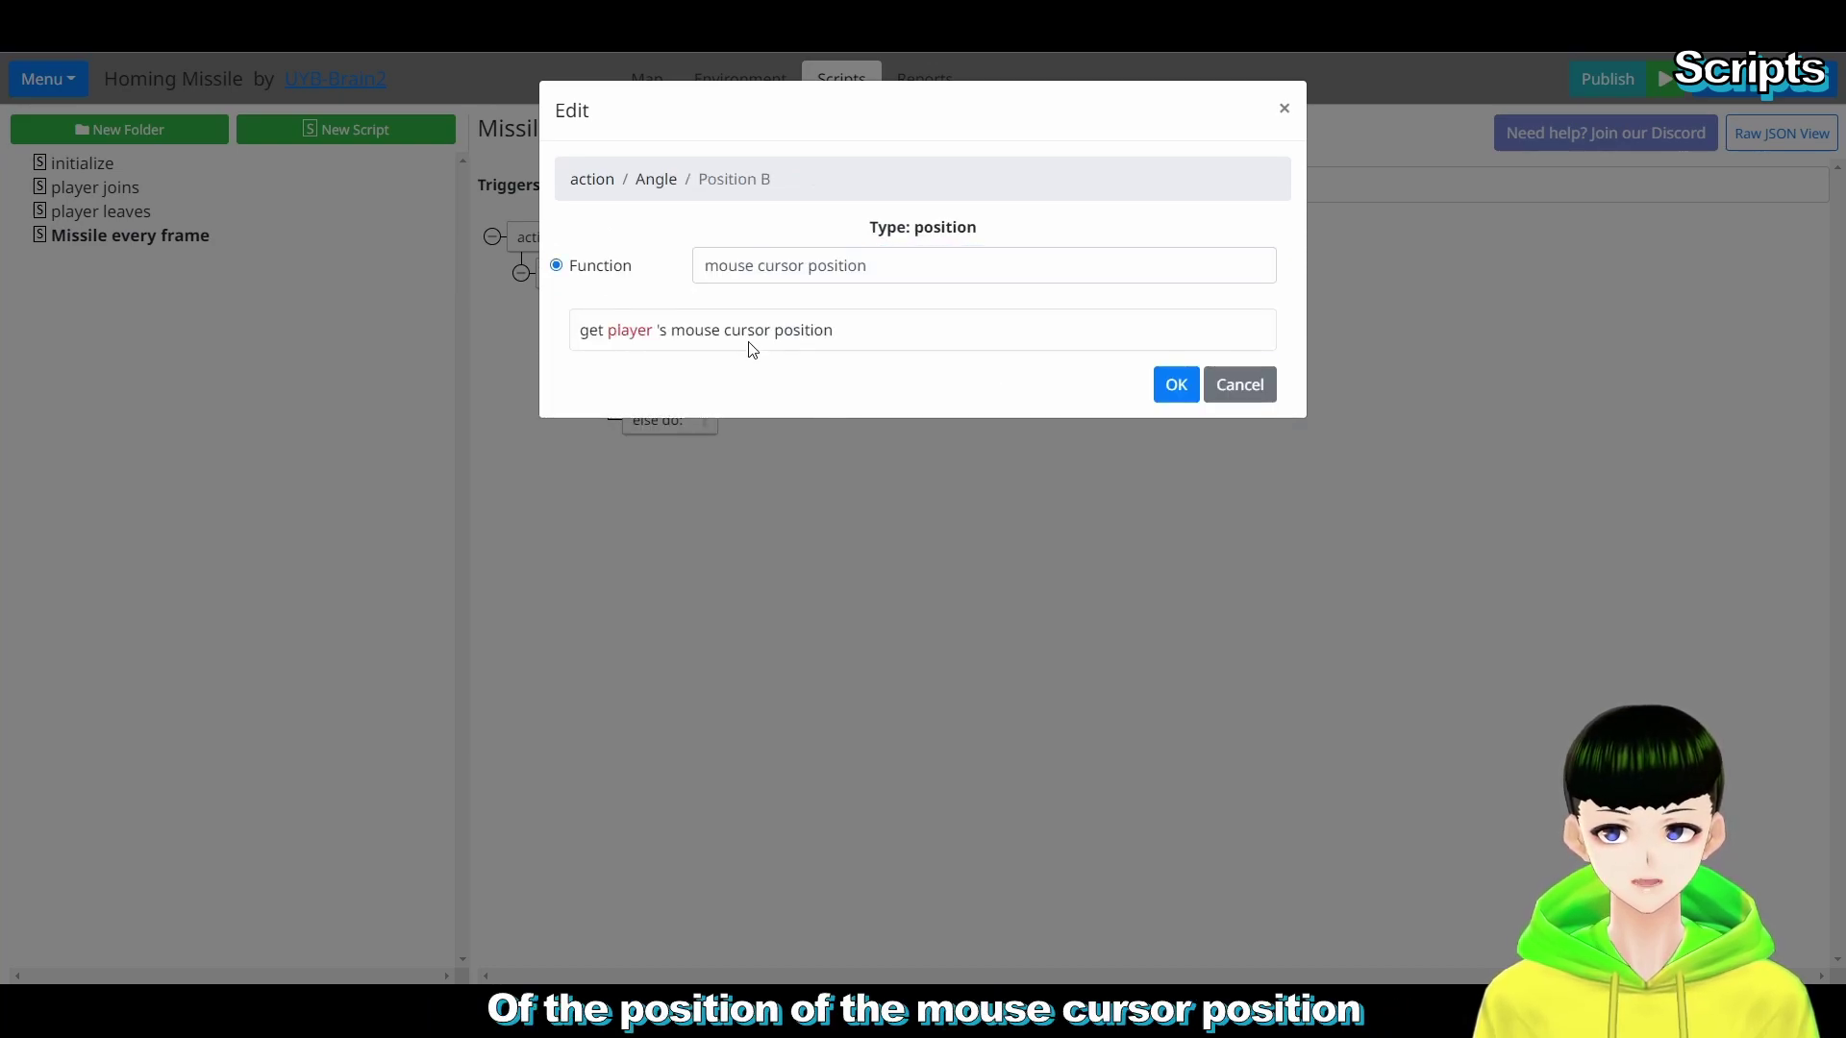
pyautogui.click(631, 331)
pyautogui.click(780, 287)
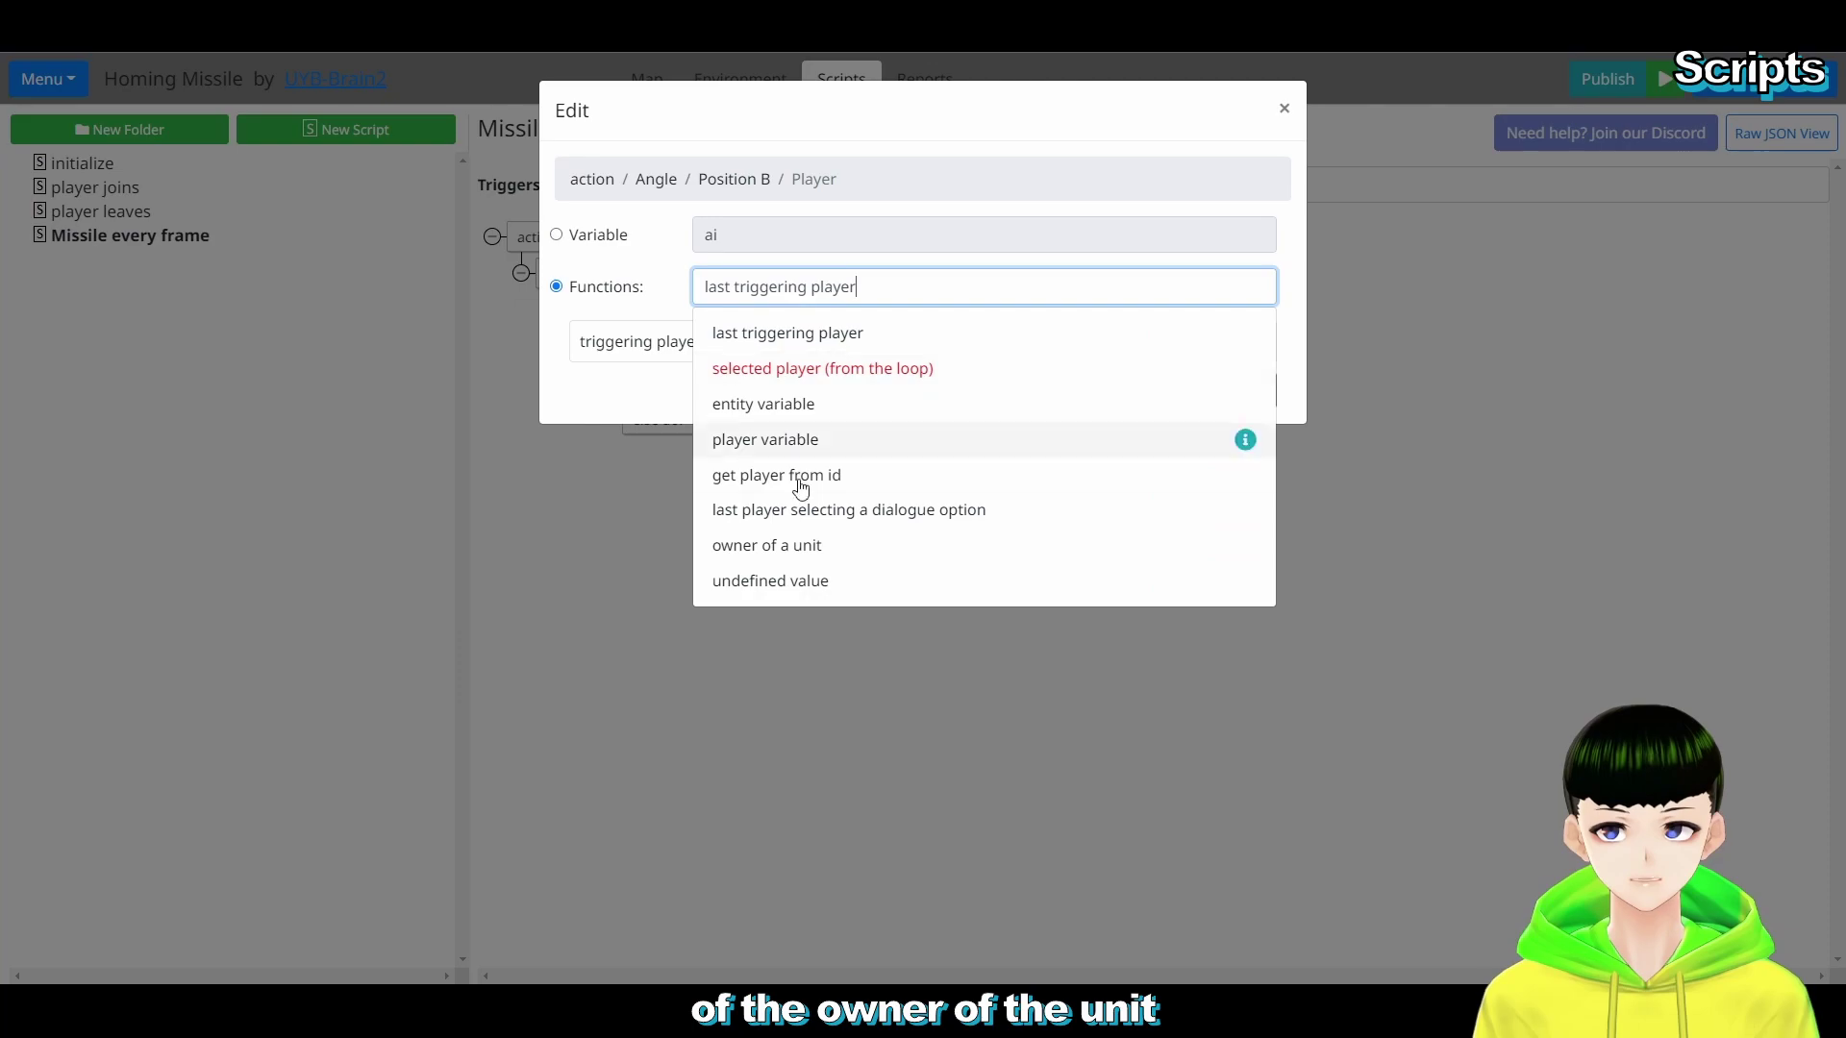
pyautogui.click(775, 541)
pyautogui.click(668, 341)
pyautogui.click(794, 234)
pyautogui.write('so')
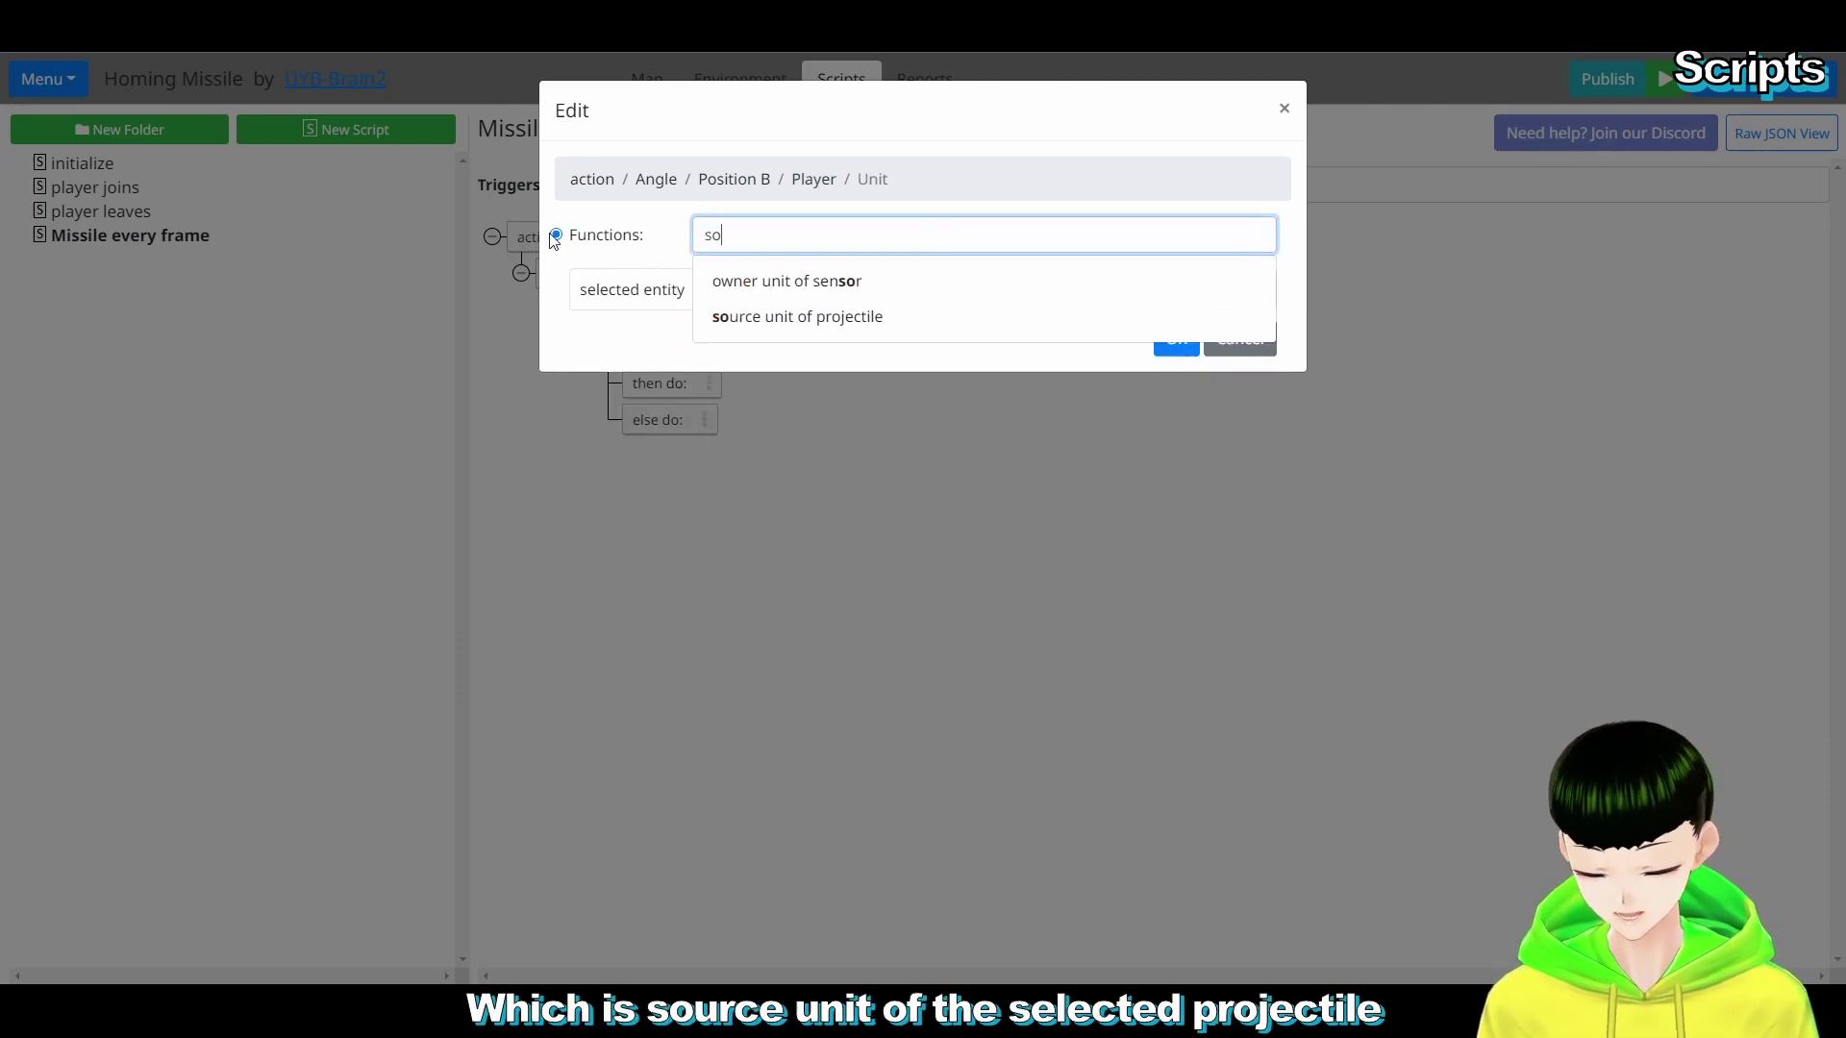
pyautogui.write('urce')
pyautogui.click(823, 280)
pyautogui.click(729, 288)
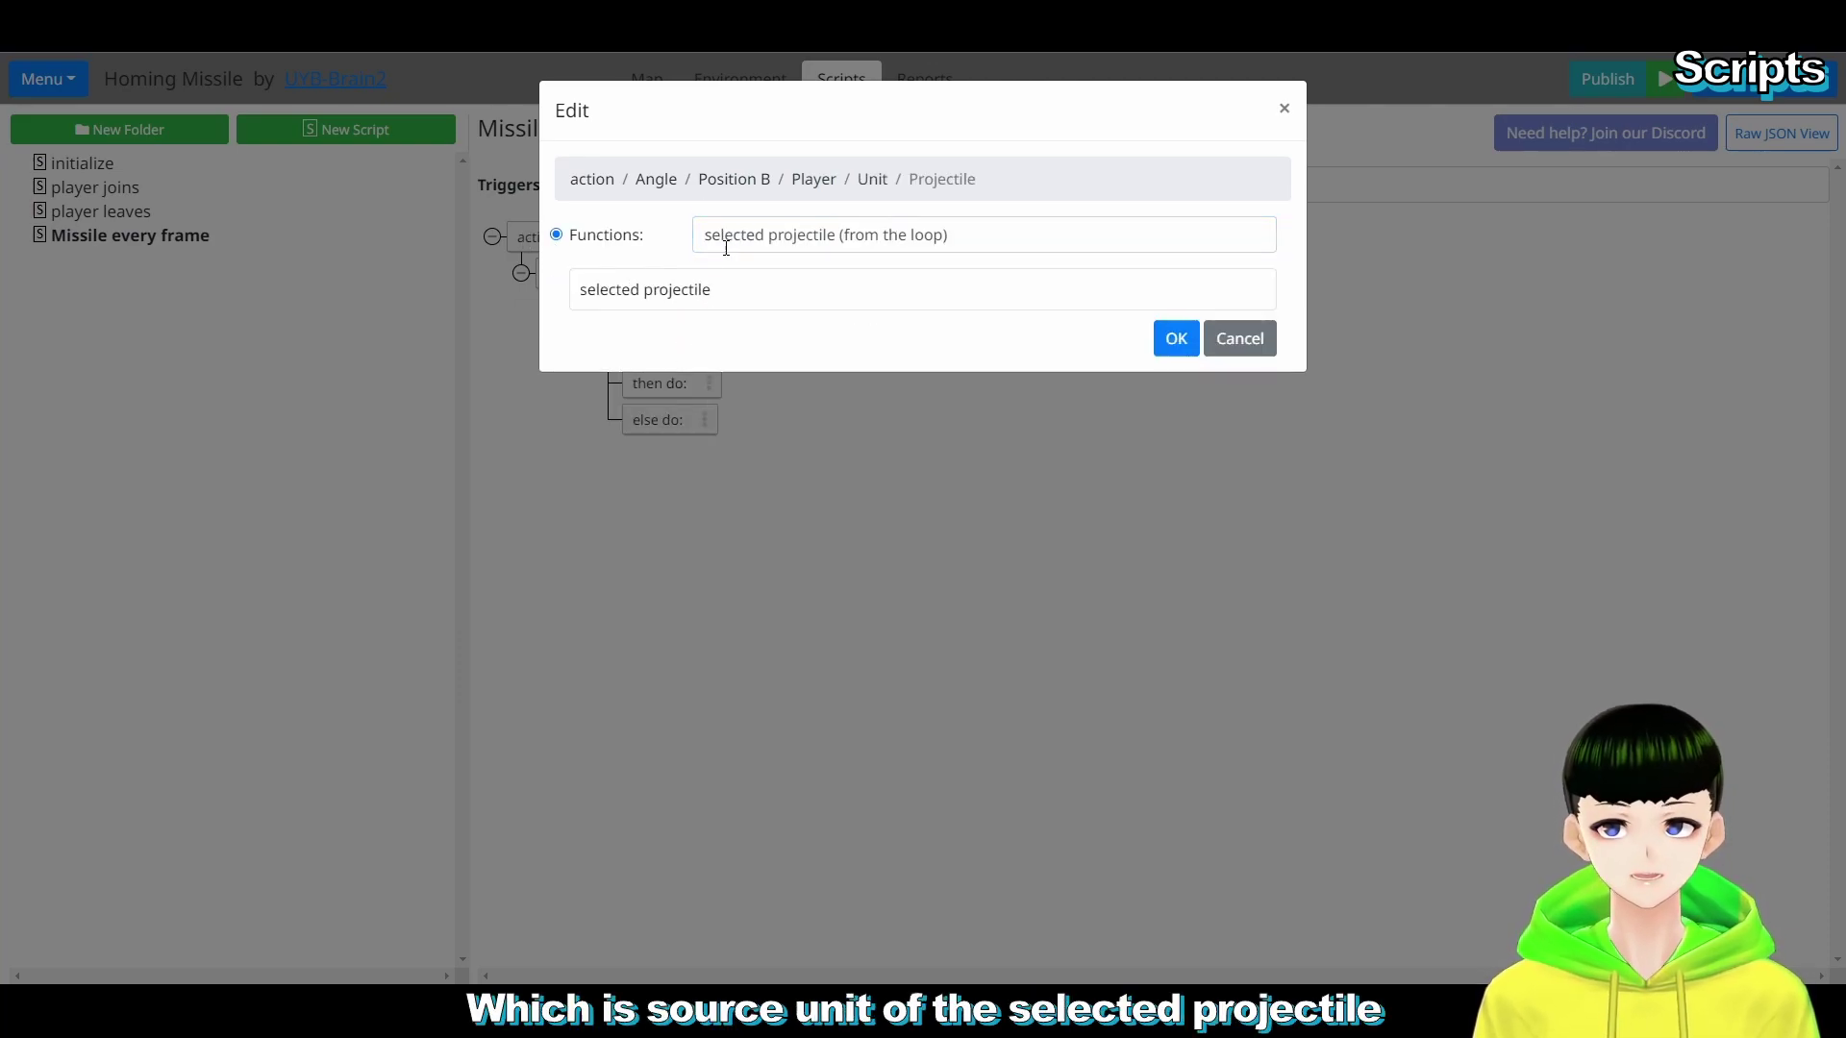
pyautogui.click(1165, 344)
pyautogui.click(1181, 387)
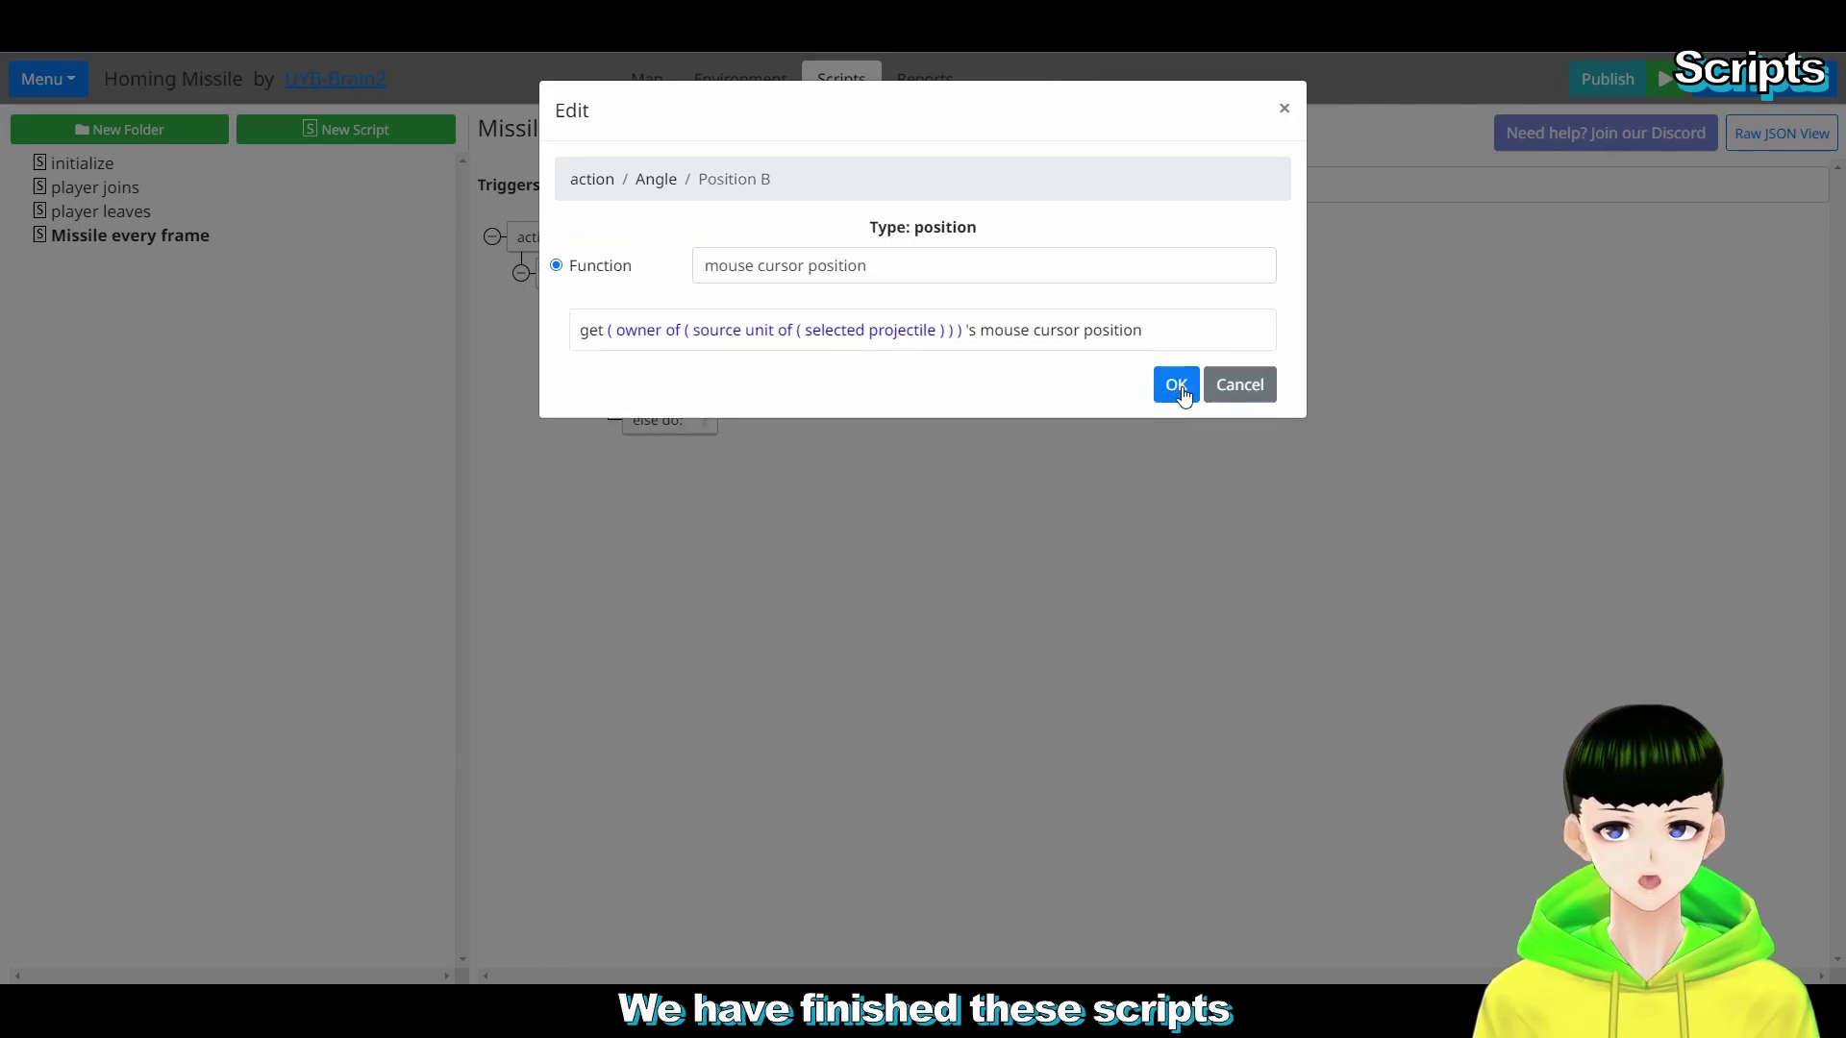
pyautogui.click(1178, 384)
pyautogui.click(1180, 468)
pyautogui.click(1180, 436)
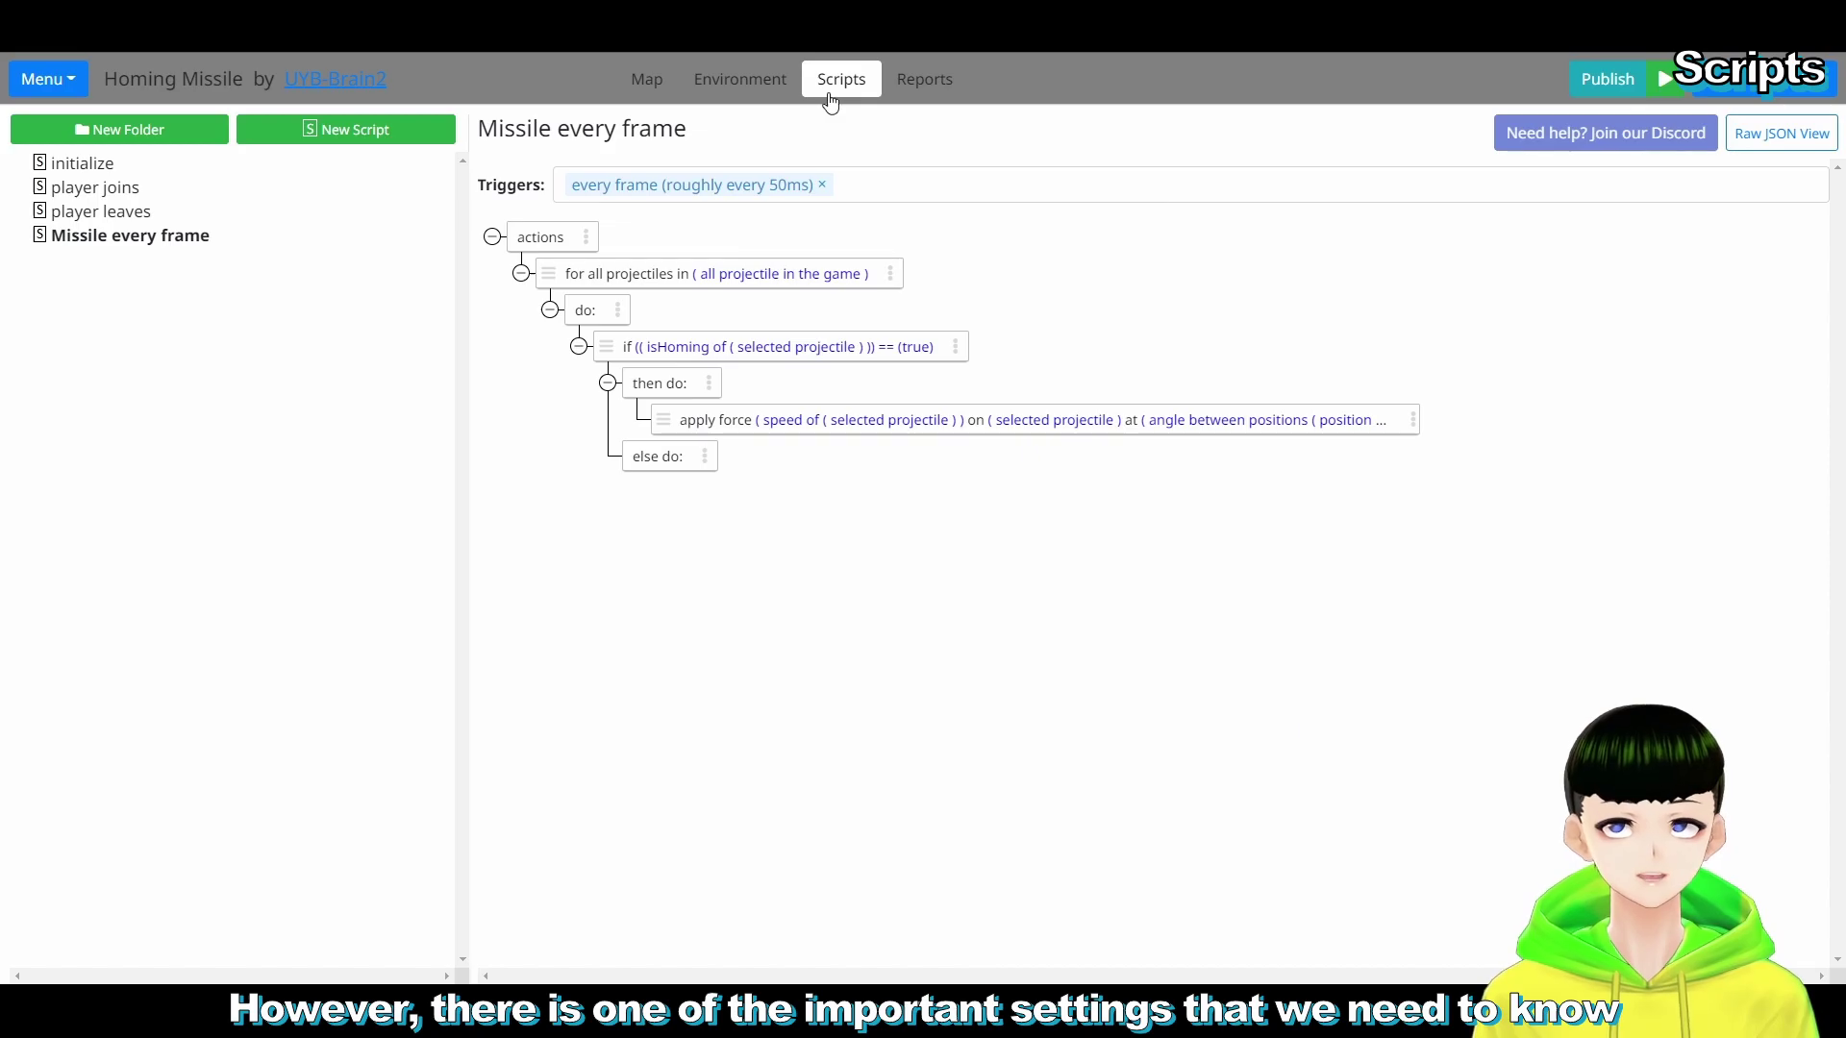
# Step: Set client physics to None in engine settings, then publish the Homing Missile game
pyautogui.click(40, 79)
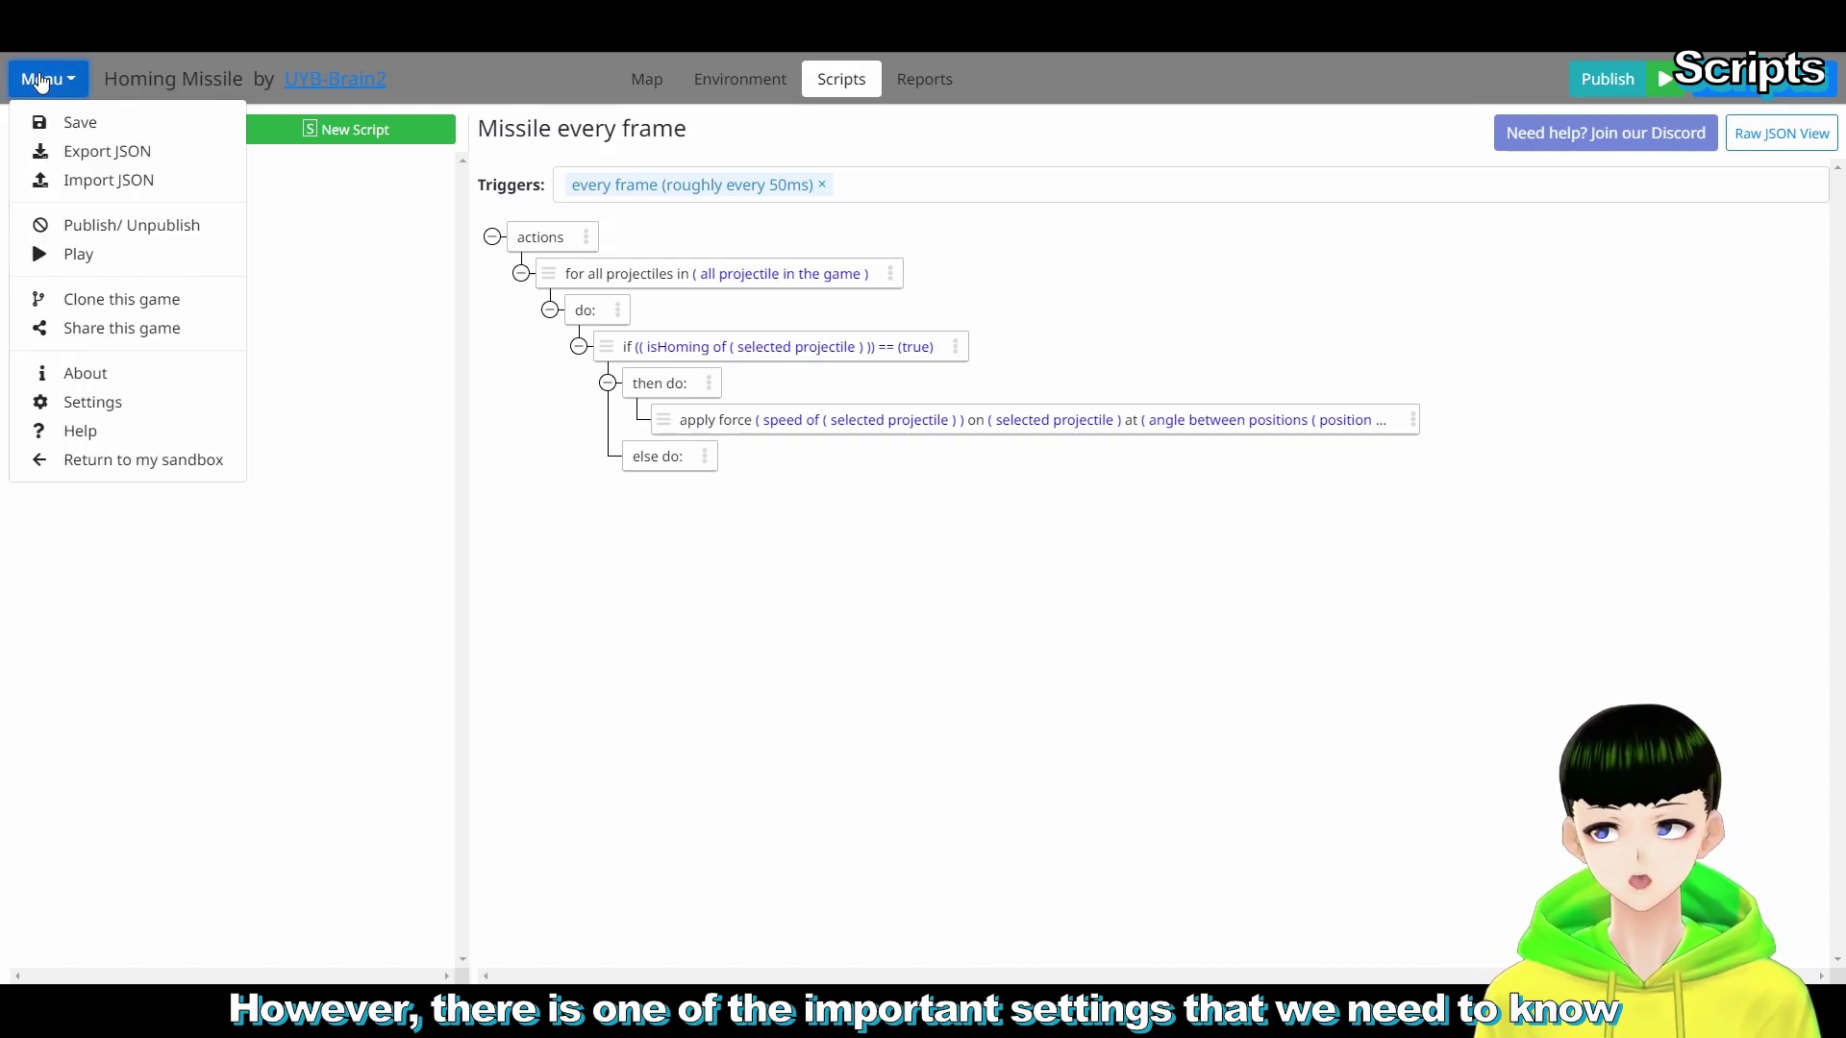
pyautogui.click(88, 408)
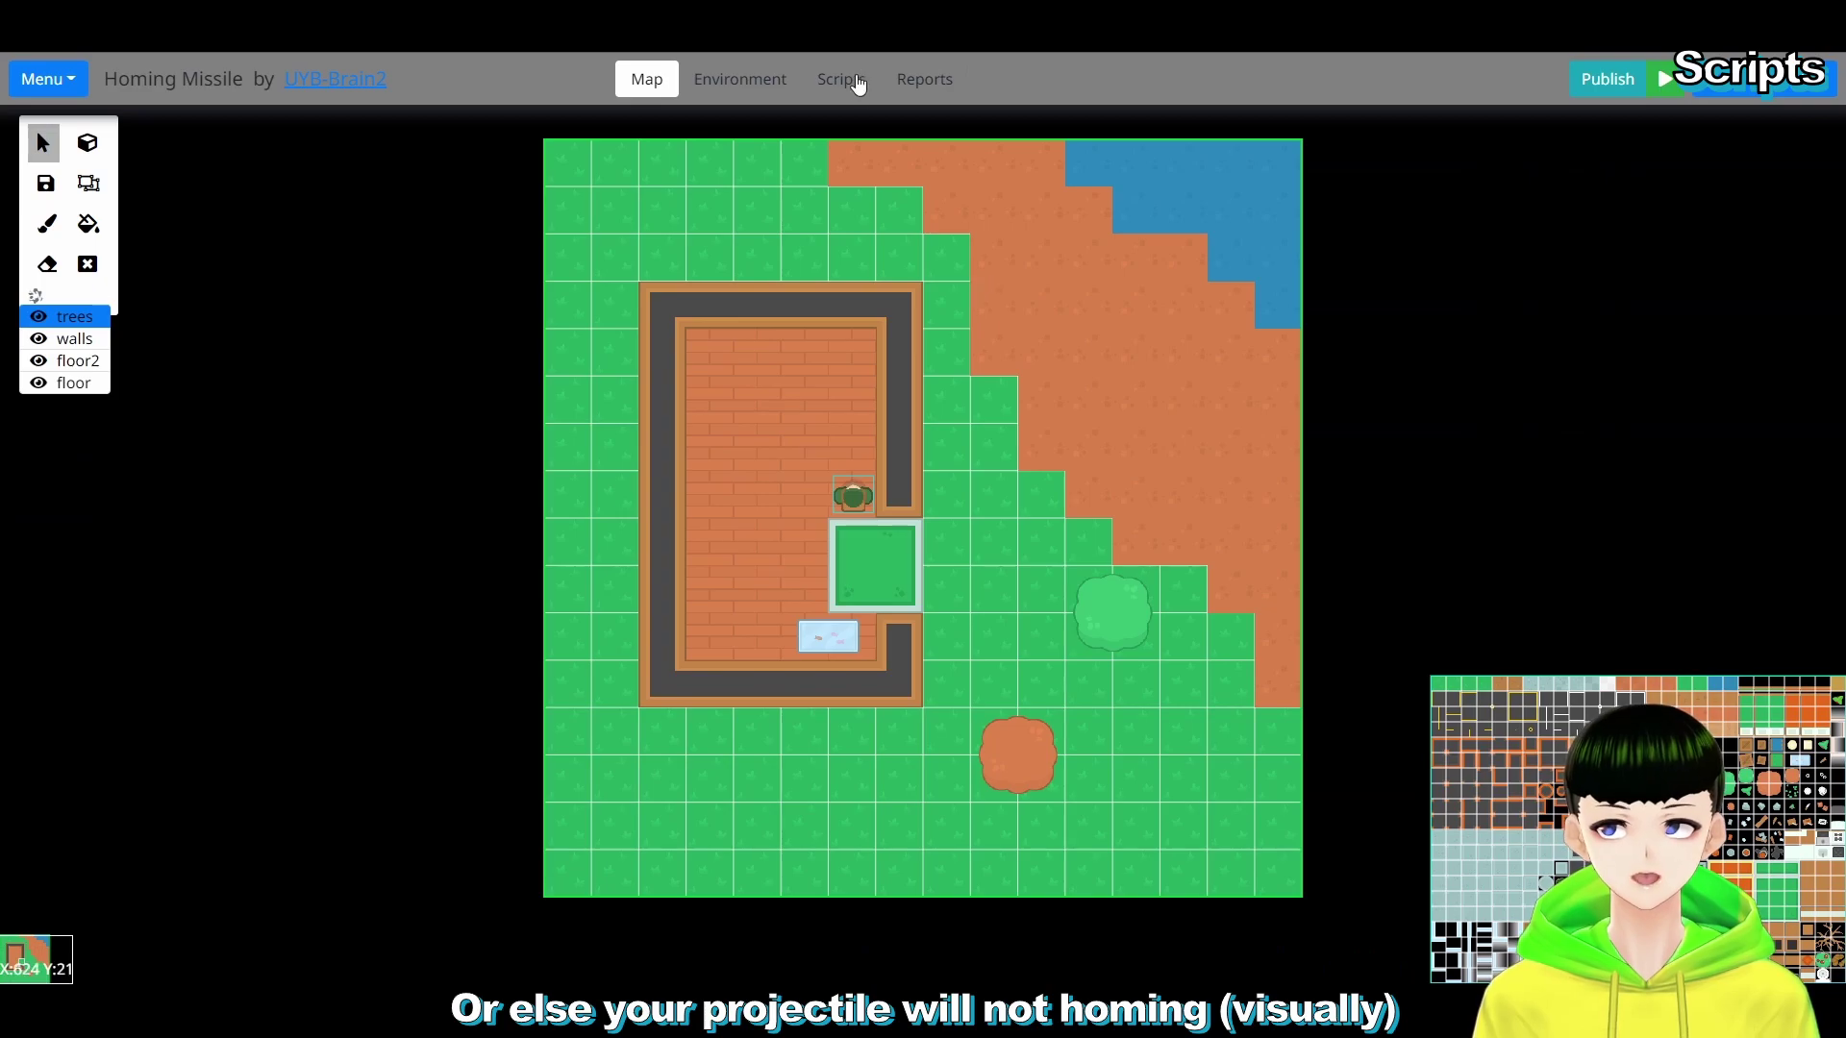
pyautogui.click(840, 80)
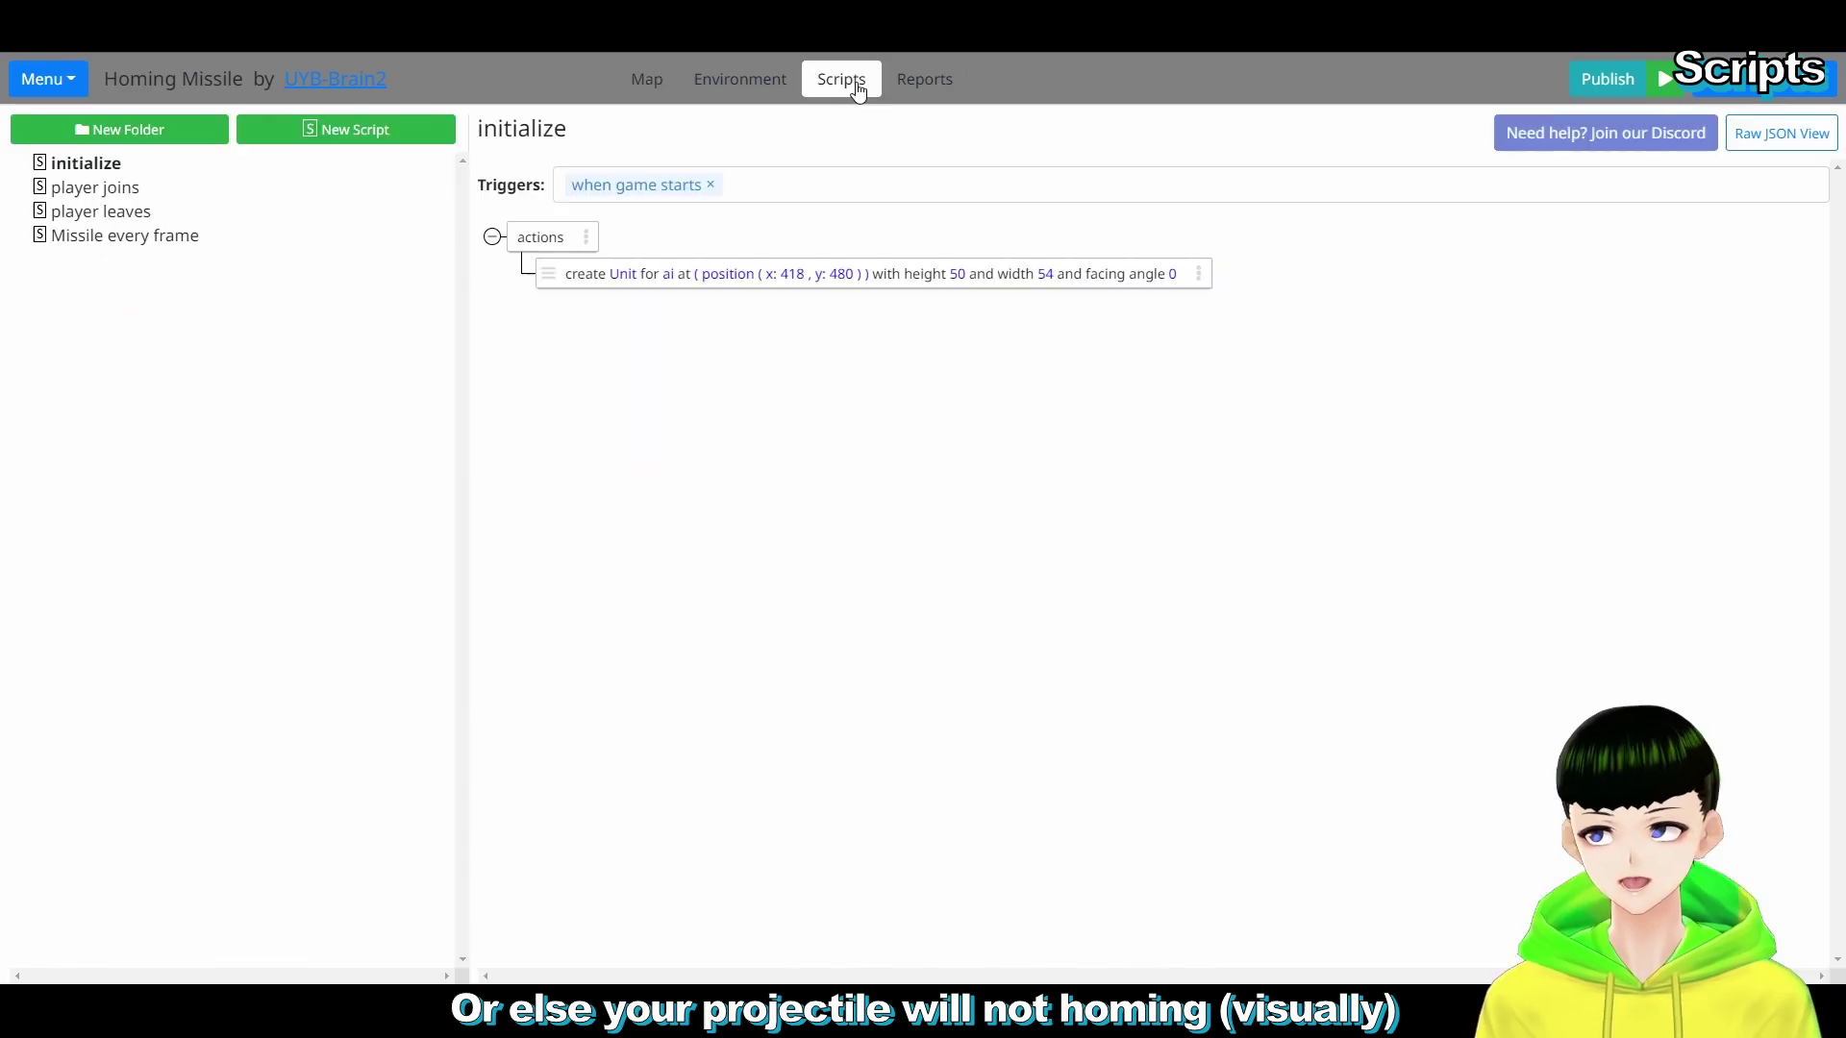
pyautogui.click(218, 238)
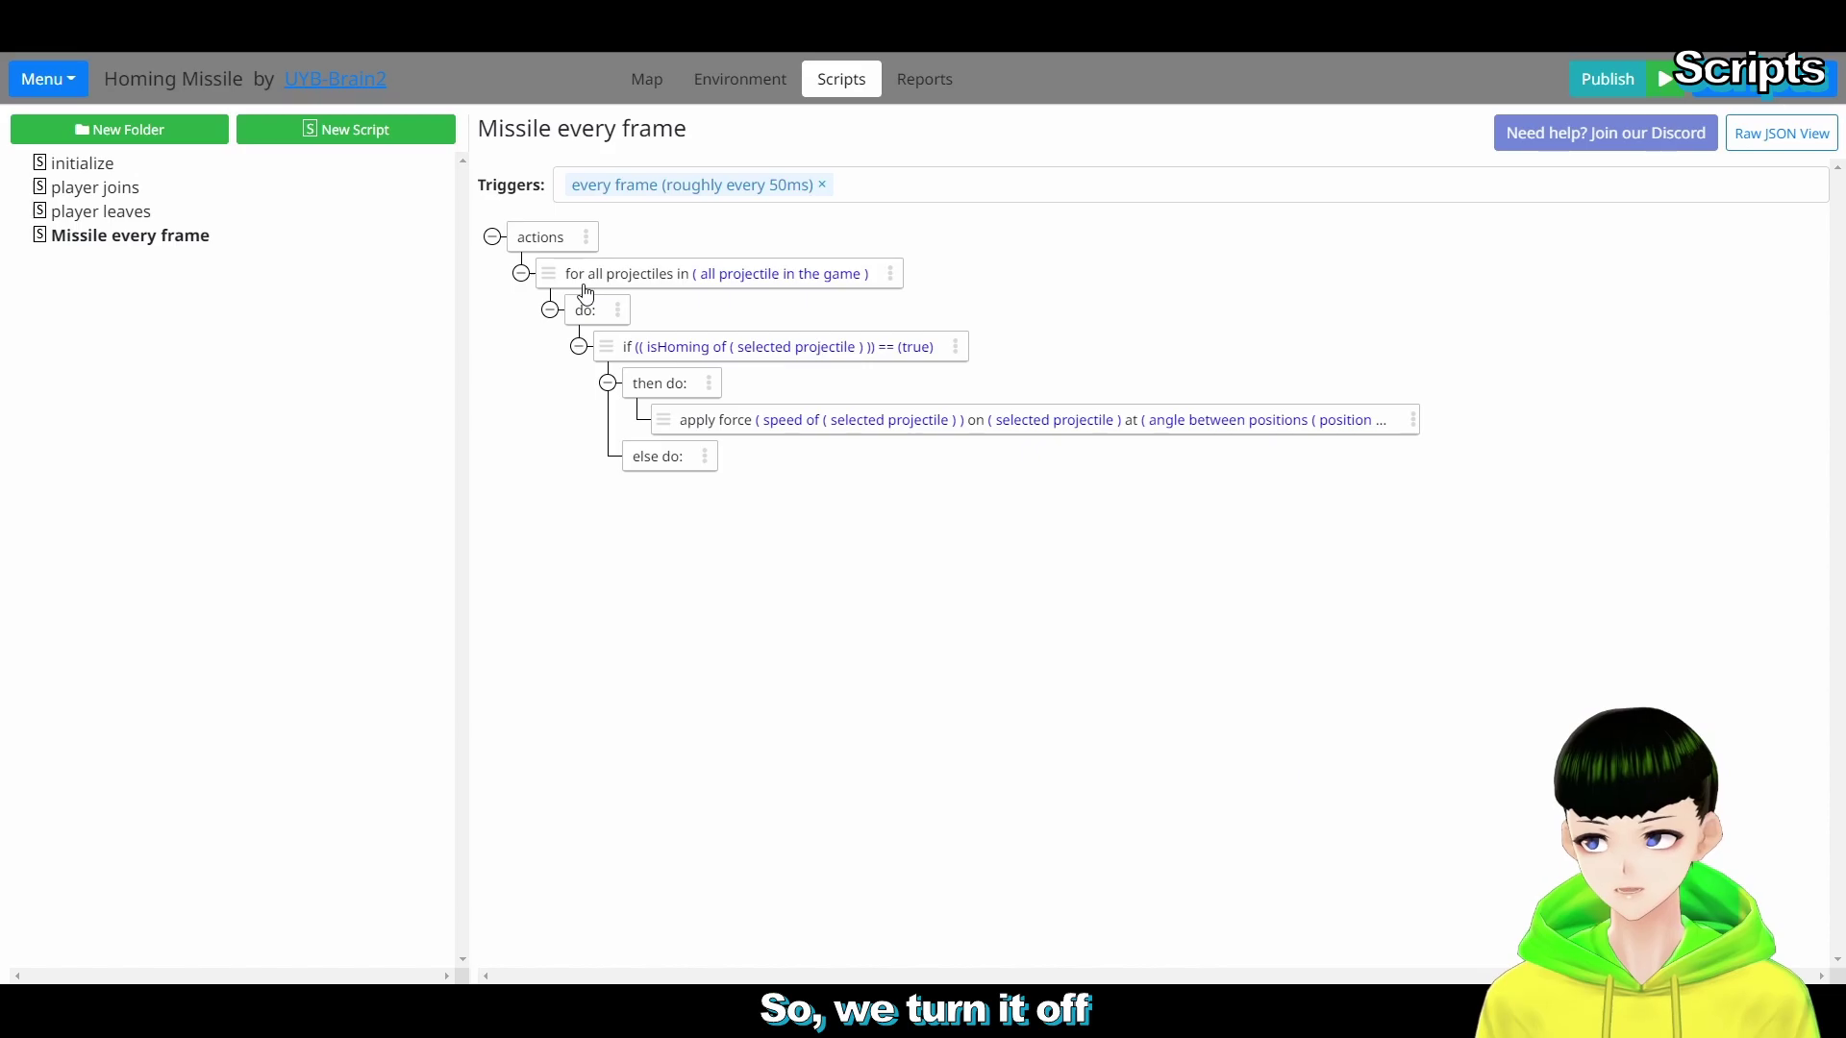
pyautogui.click(1609, 79)
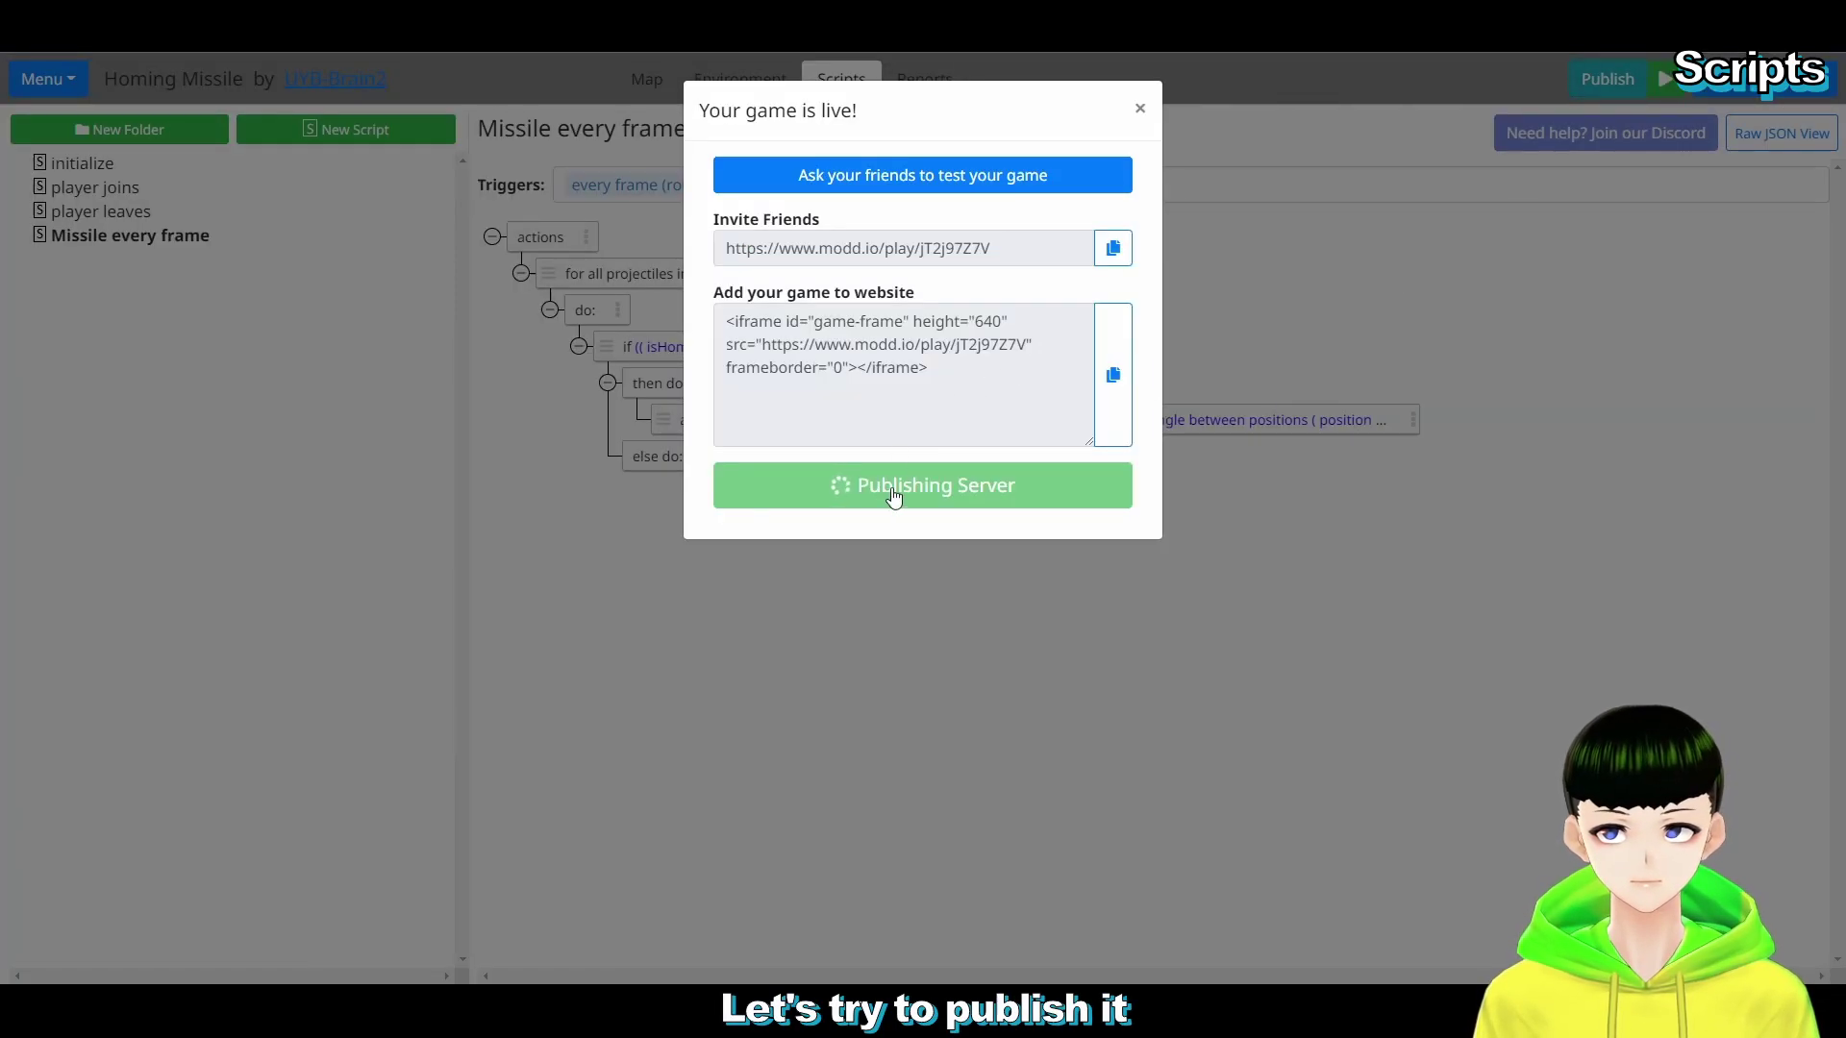
# Step: Launch the published game, walk down-left and fire three homing missiles at one nearby spot
pyautogui.click(893, 489)
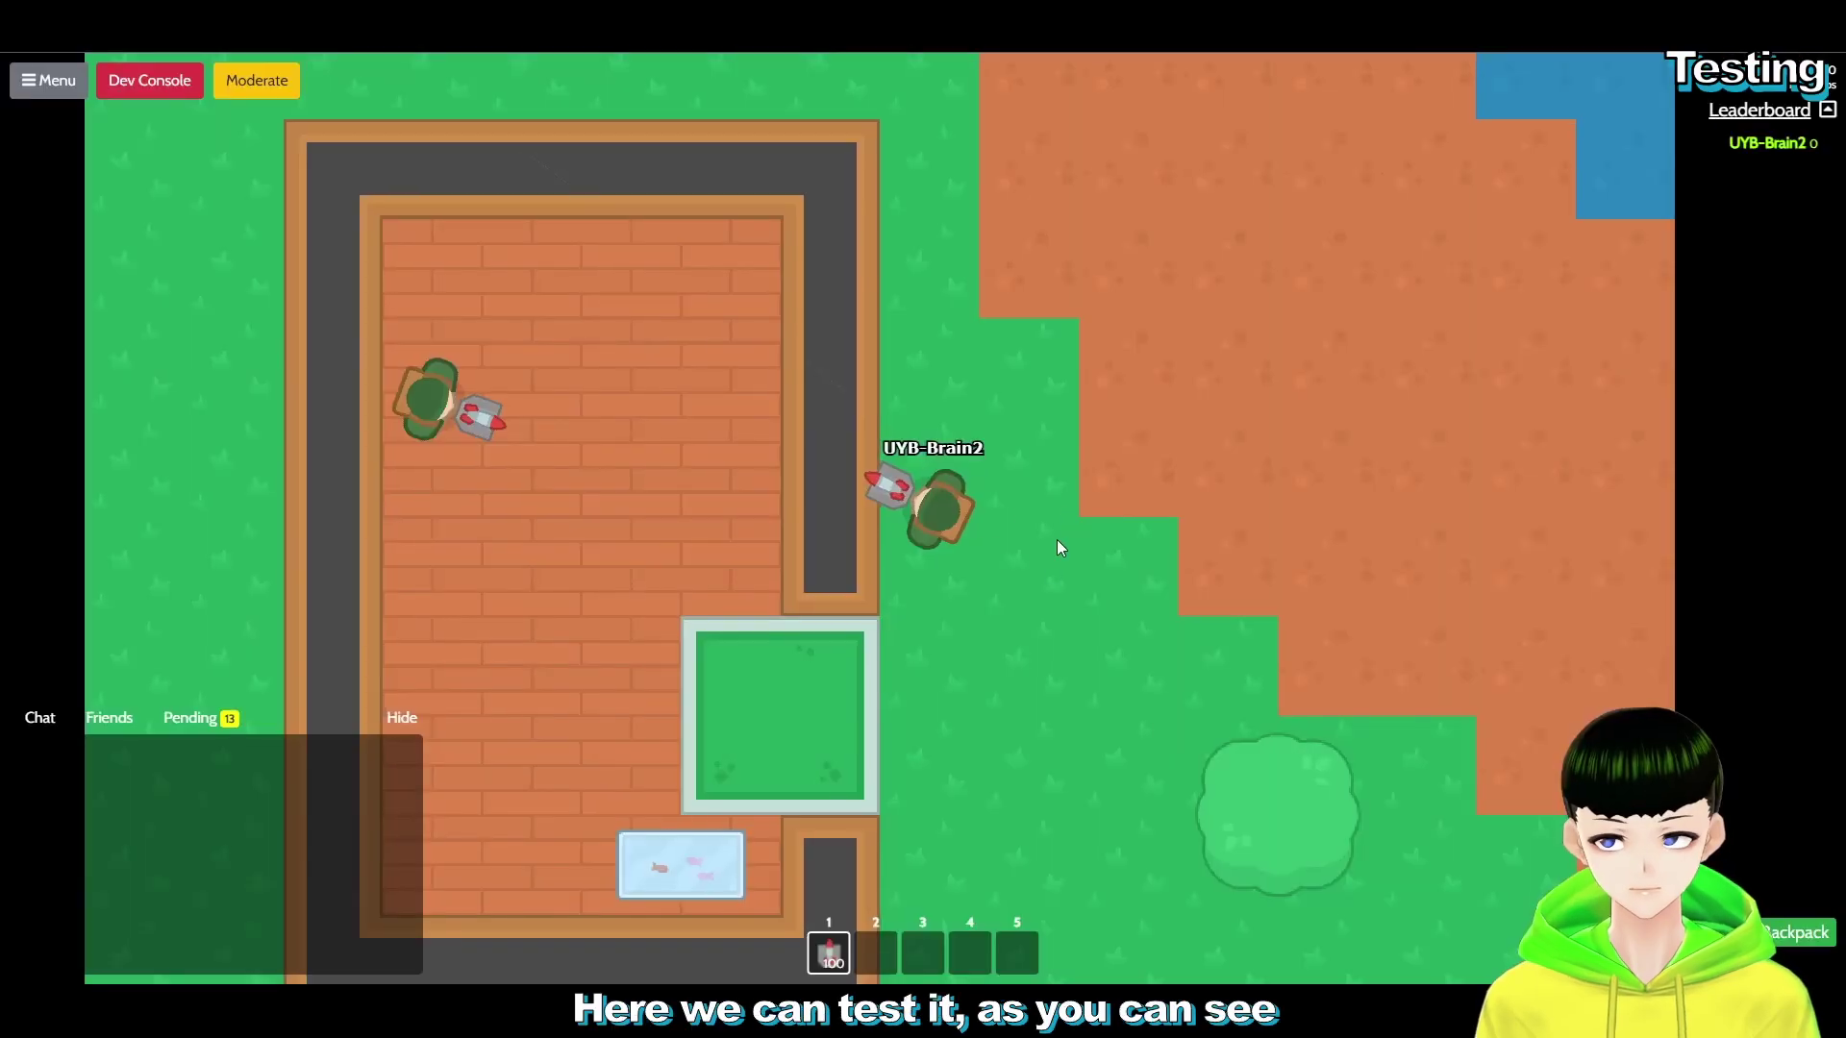
pyautogui.press('s')
pyautogui.press('a')
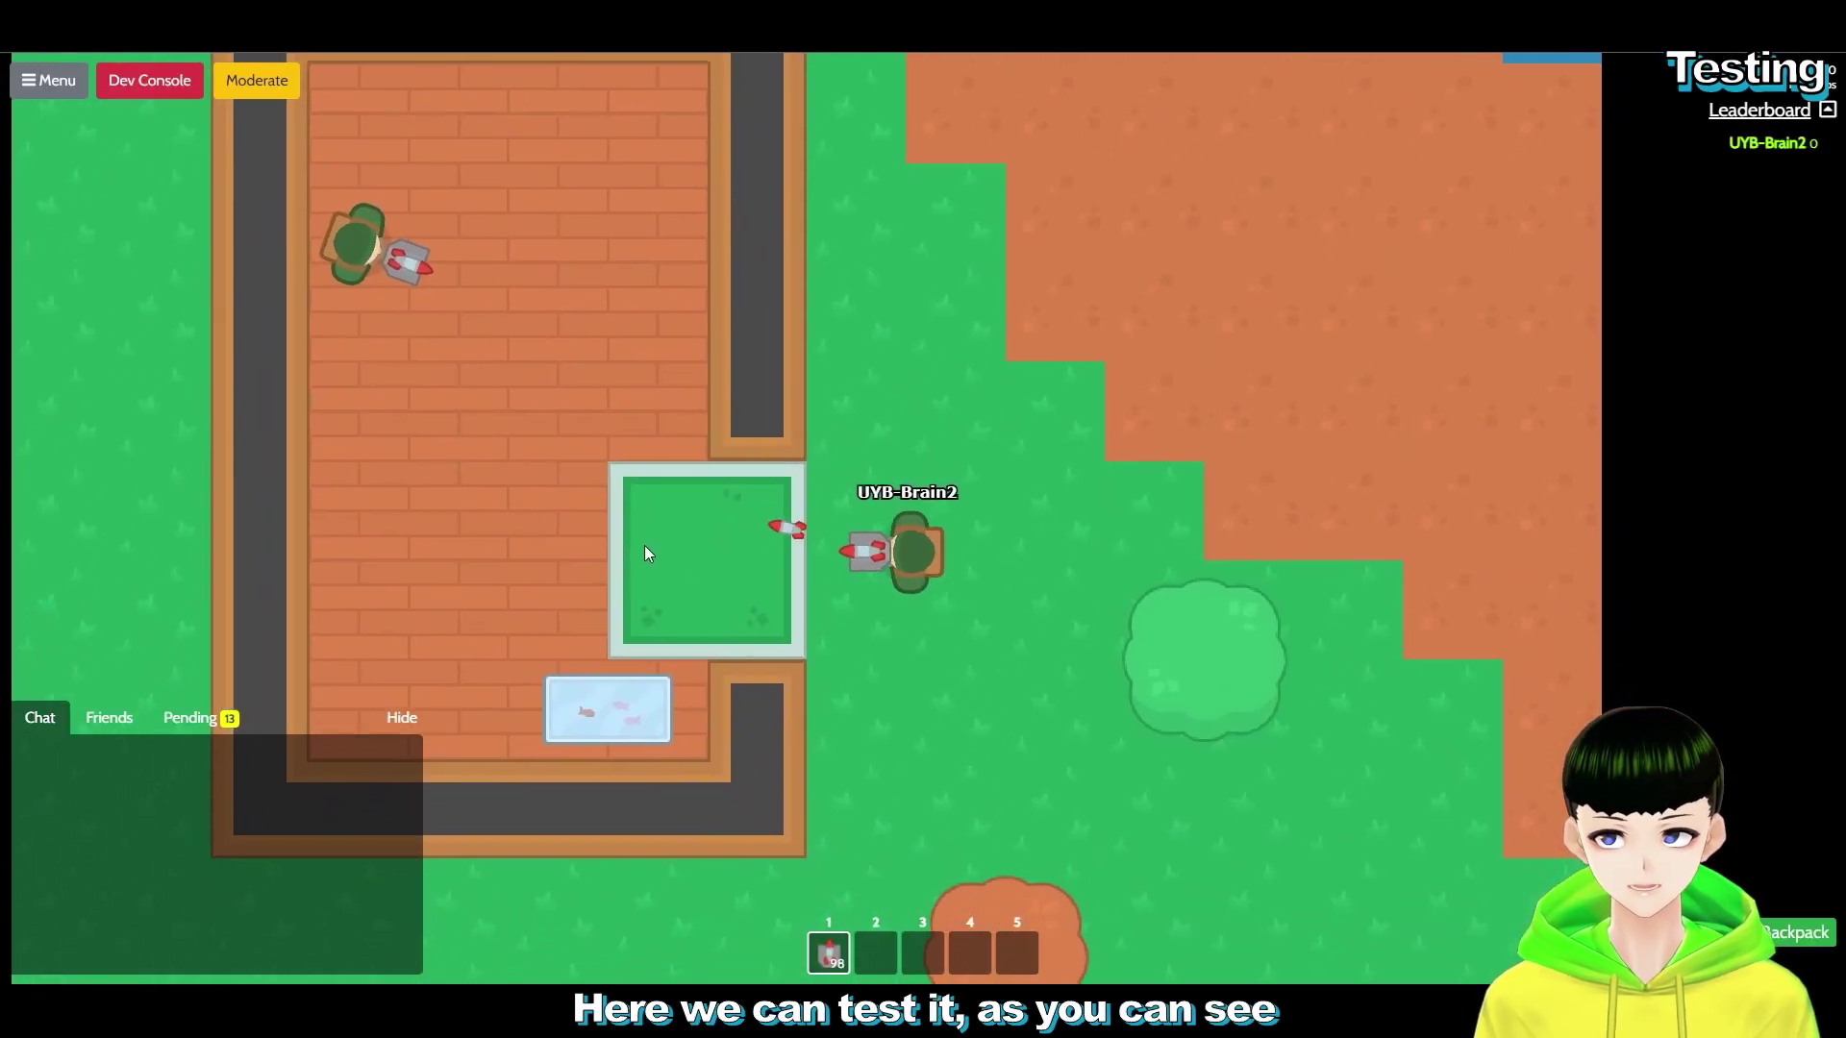
pyautogui.click(677, 505)
pyautogui.click(694, 453)
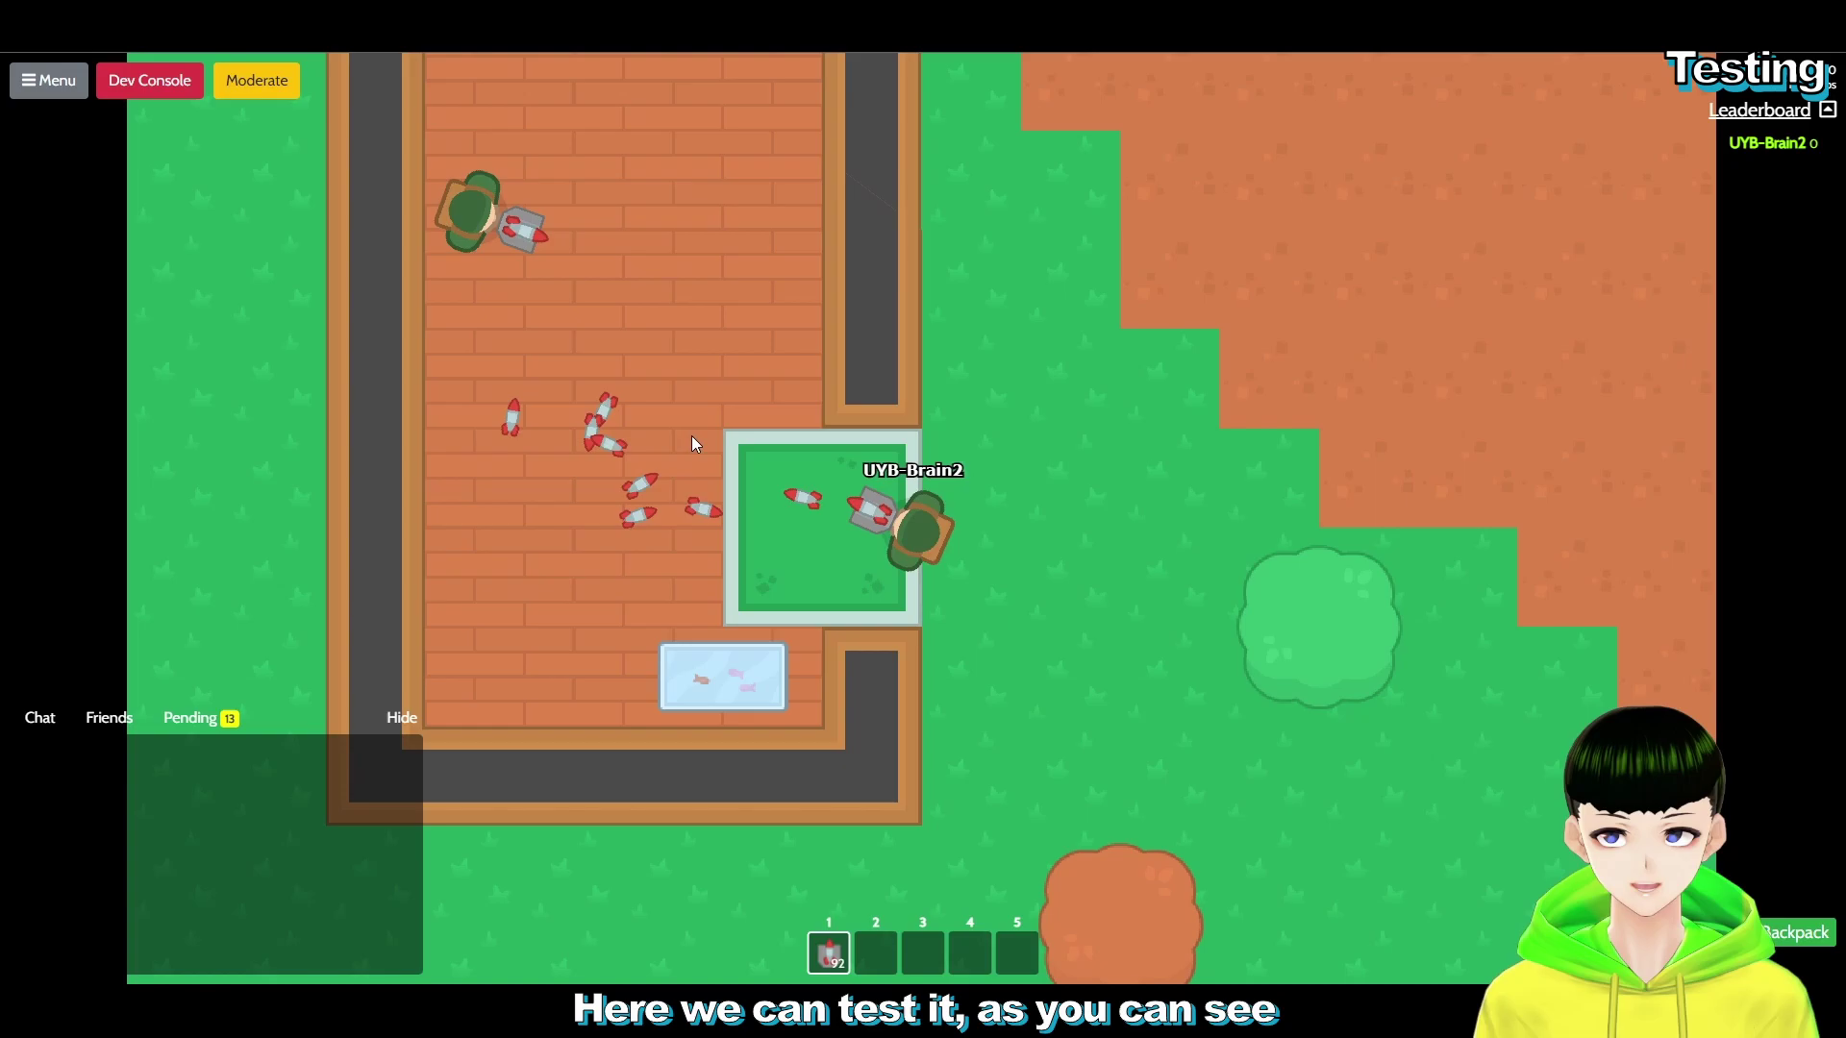
pyautogui.click(670, 470)
# Step: Walk around and into and out of the building, firing missiles at lower-left and left targets
pyautogui.press('d')
pyautogui.press('w')
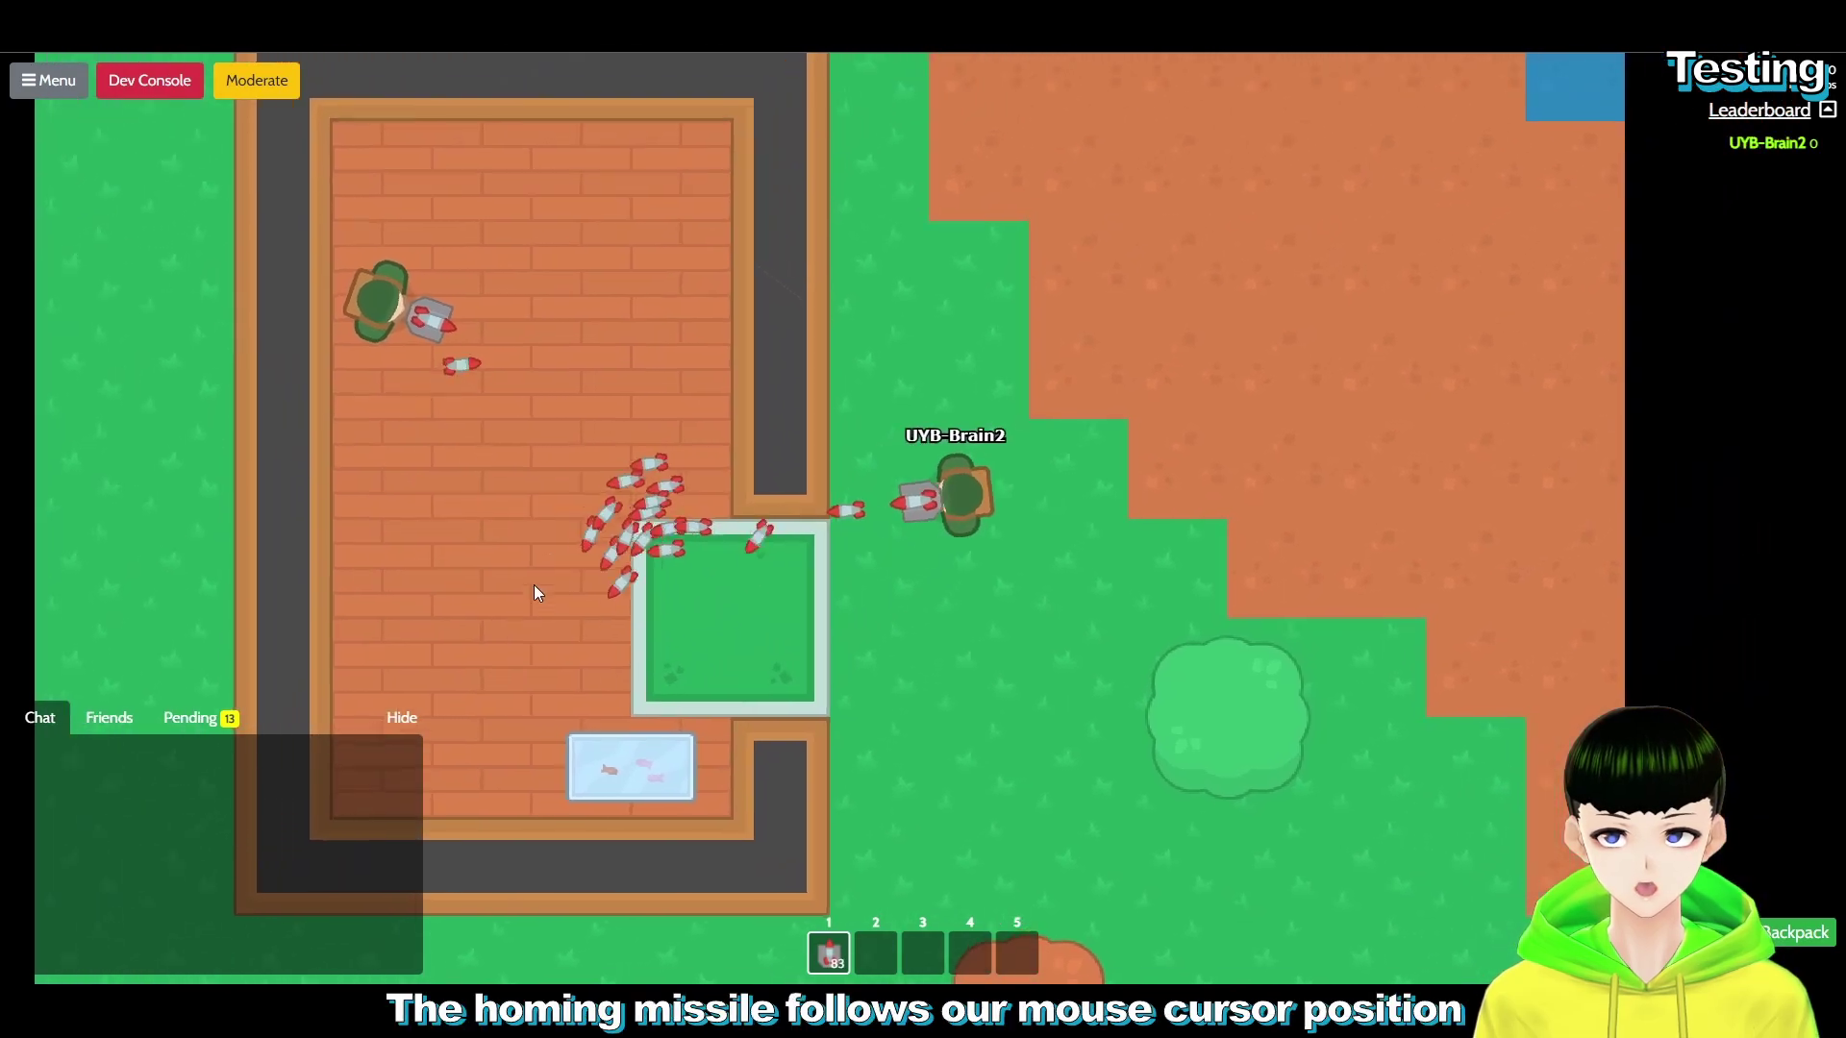
pyautogui.click(472, 611)
pyautogui.press('s')
pyautogui.press('a')
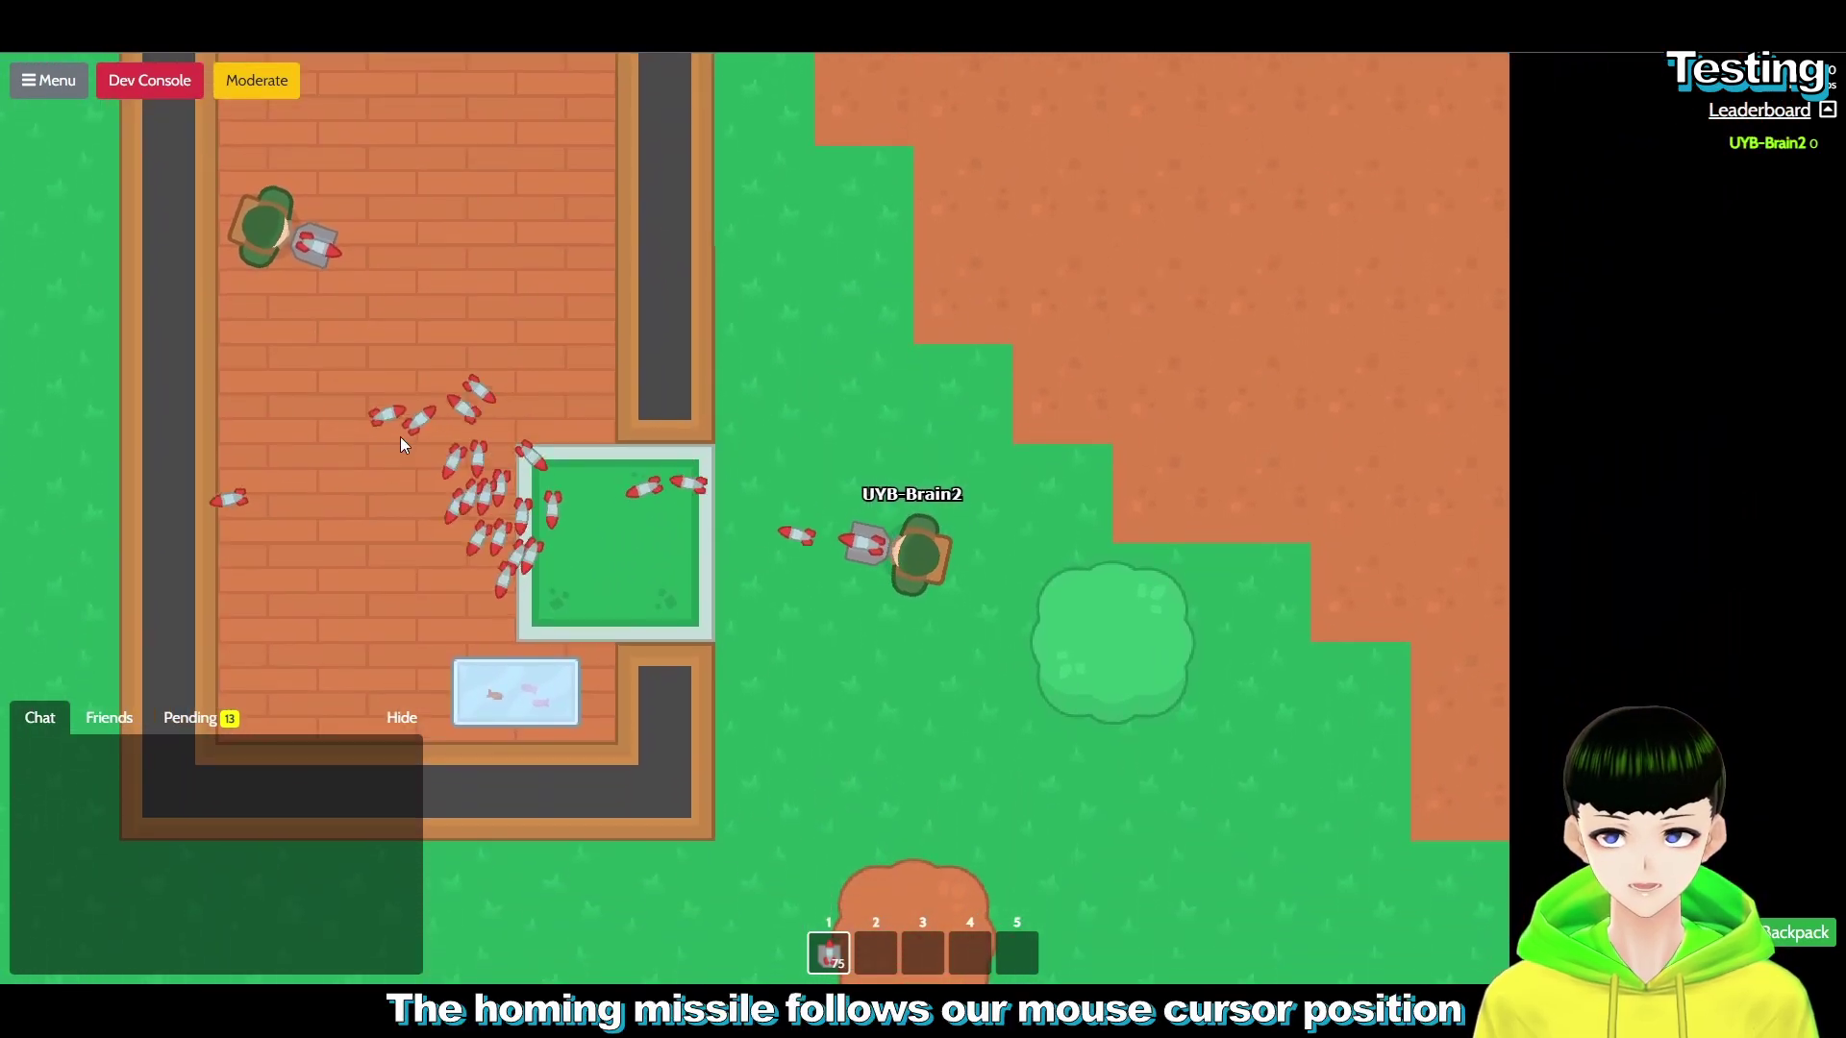
pyautogui.click(400, 437)
pyautogui.press('a')
pyautogui.press('w')
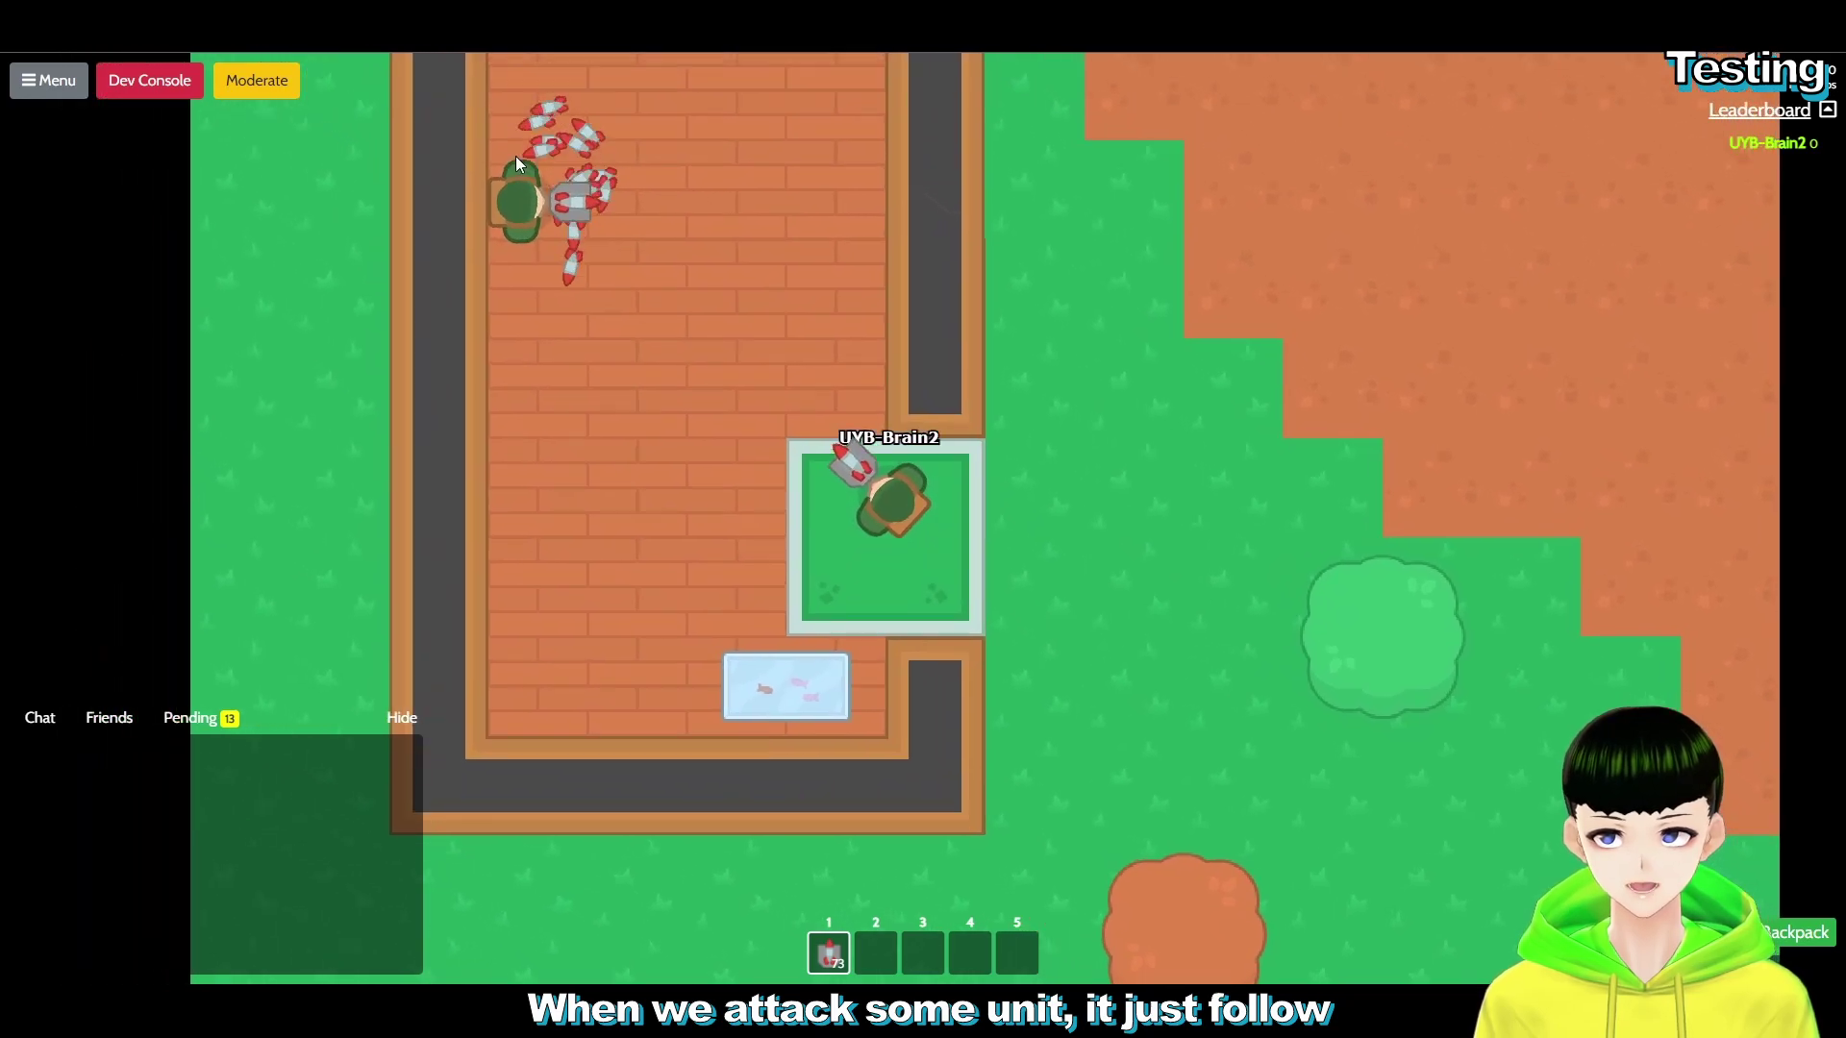
pyautogui.press('d')
pyautogui.press('s')
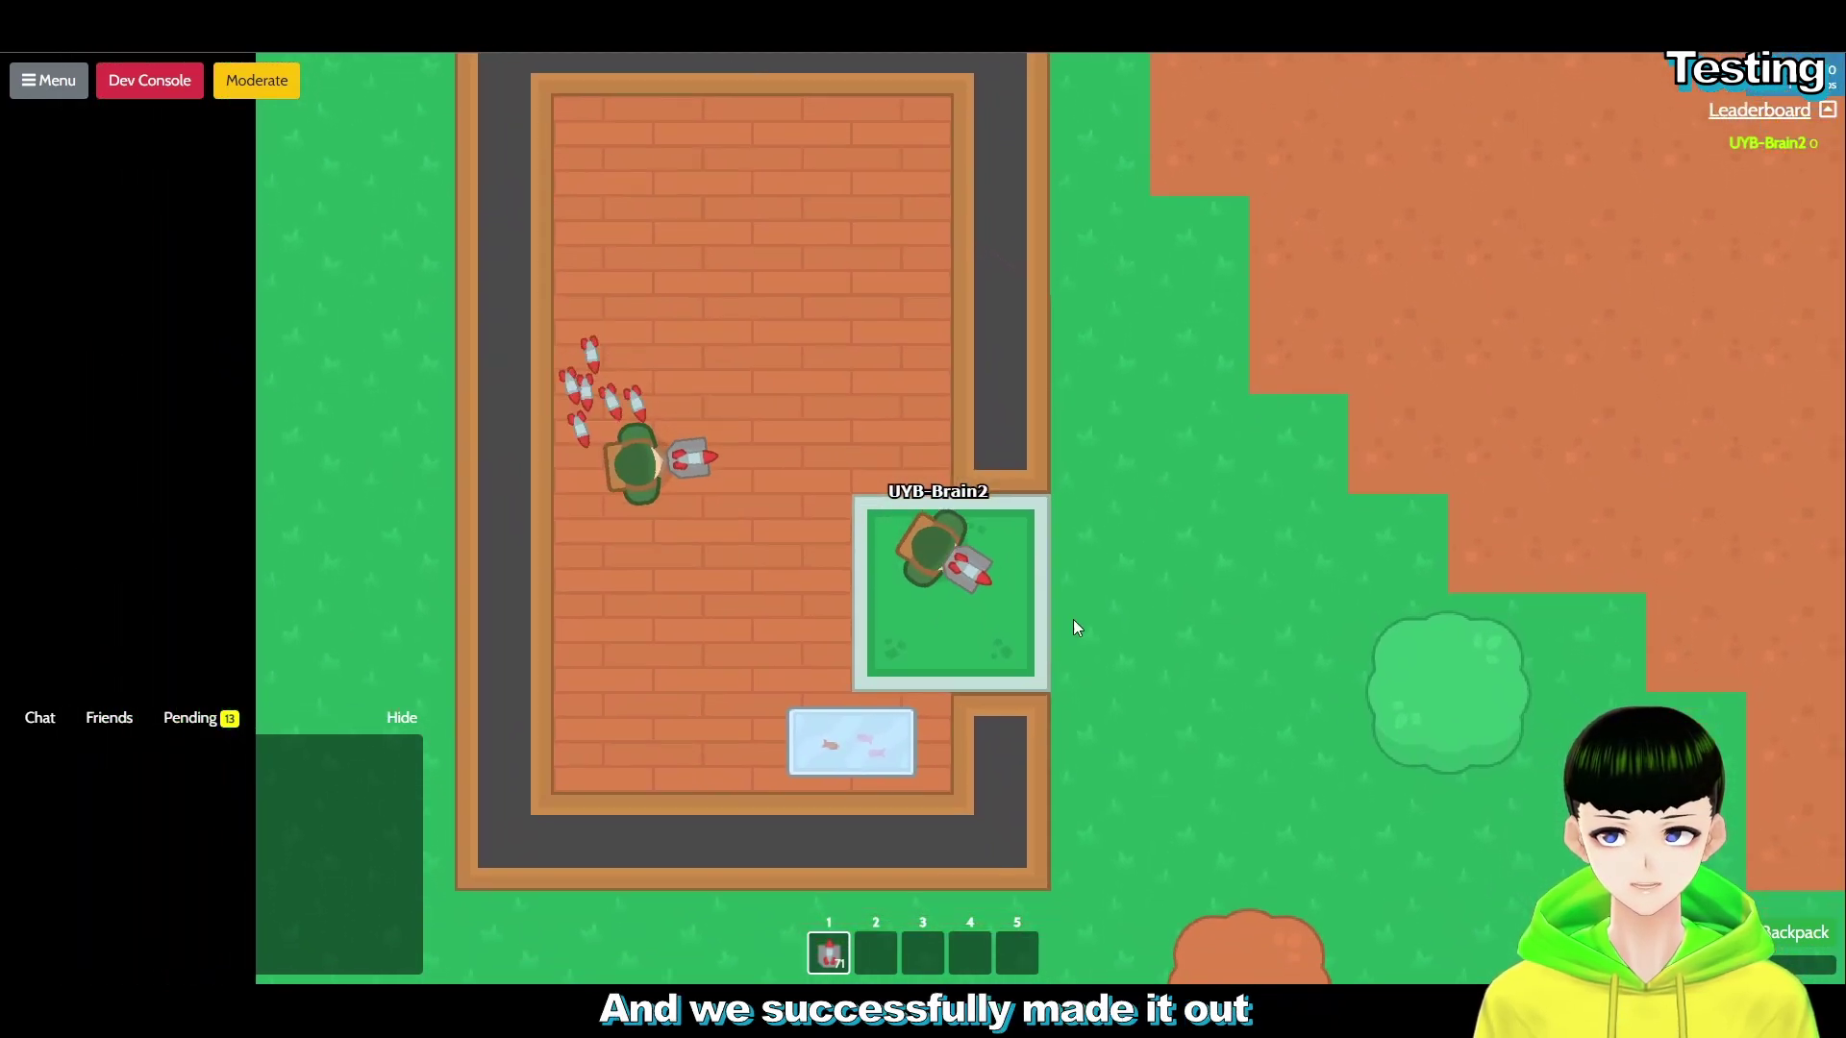
# Step: Head up-right while firing missiles at lower-right and upper-right targets to watch them follow the cursor
pyautogui.click(1073, 619)
pyautogui.press('w')
pyautogui.press('d')
pyautogui.click(1176, 240)
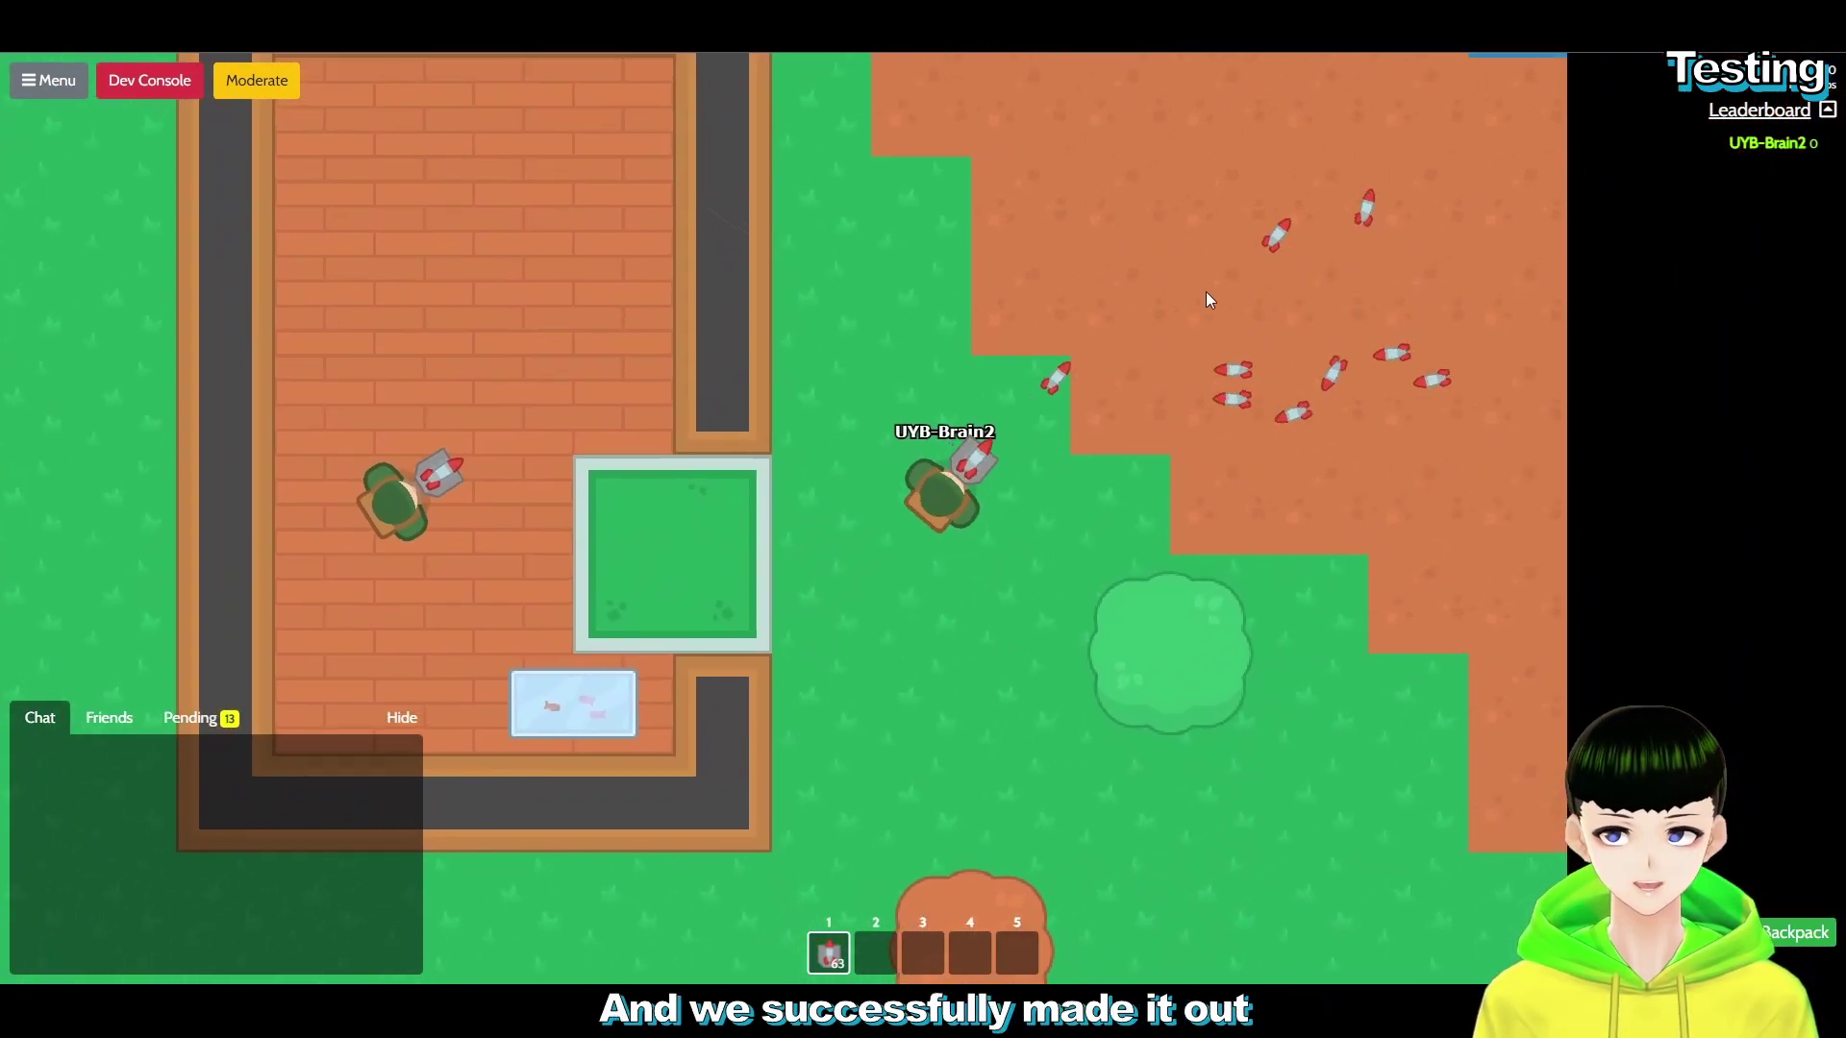
pyautogui.press('w')
pyautogui.press('a')
pyautogui.click(1364, 232)
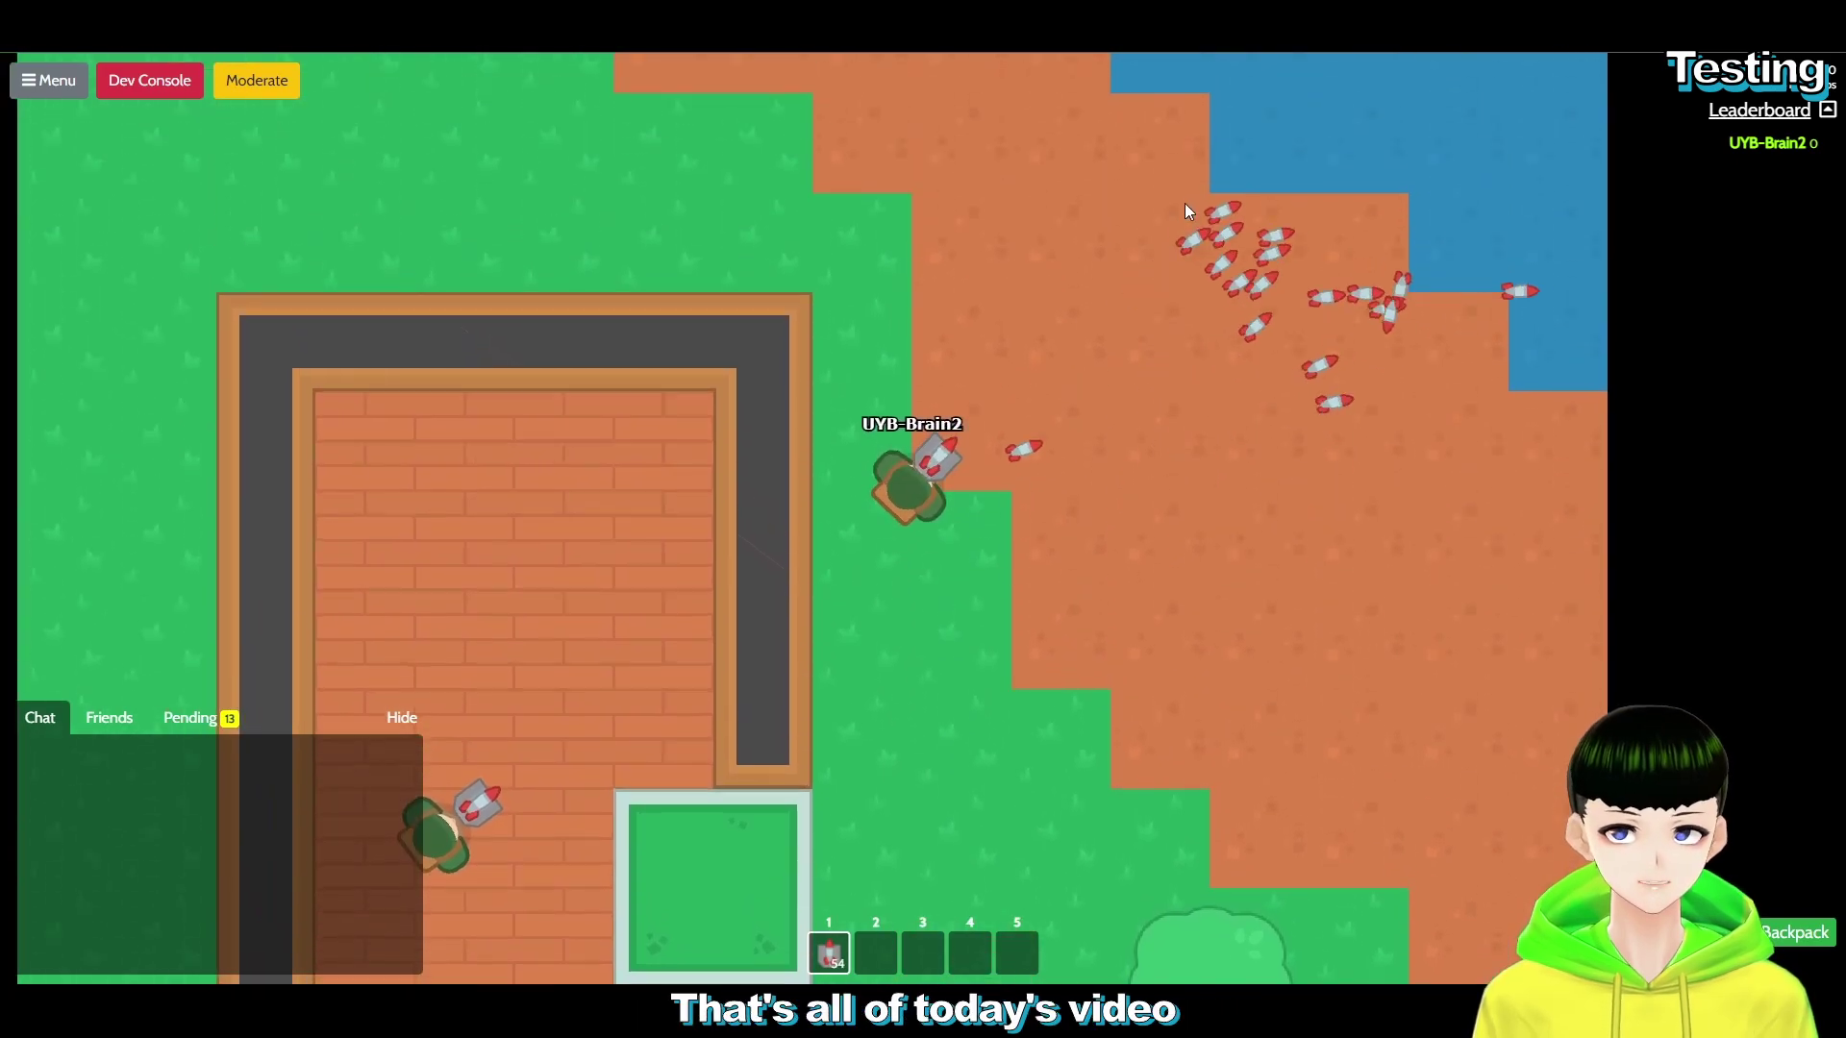
pyautogui.press('w')
pyautogui.press('d')
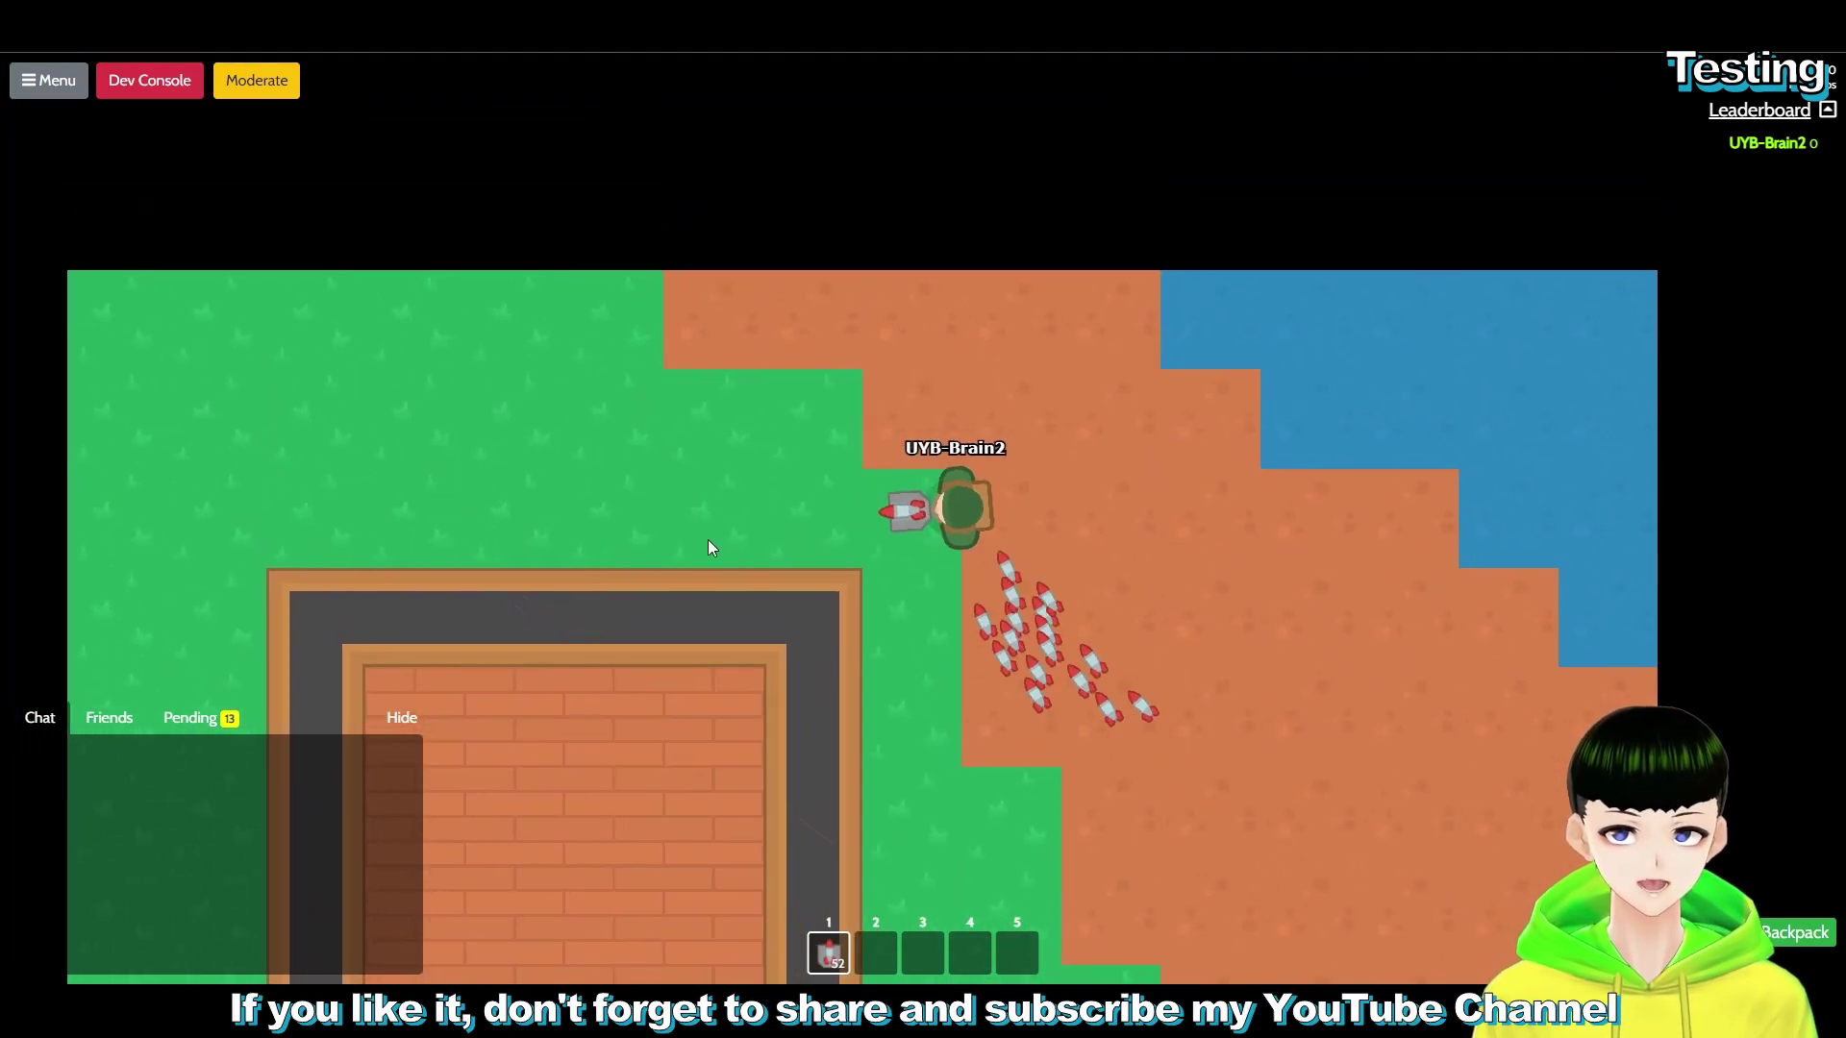
pyautogui.press('s')
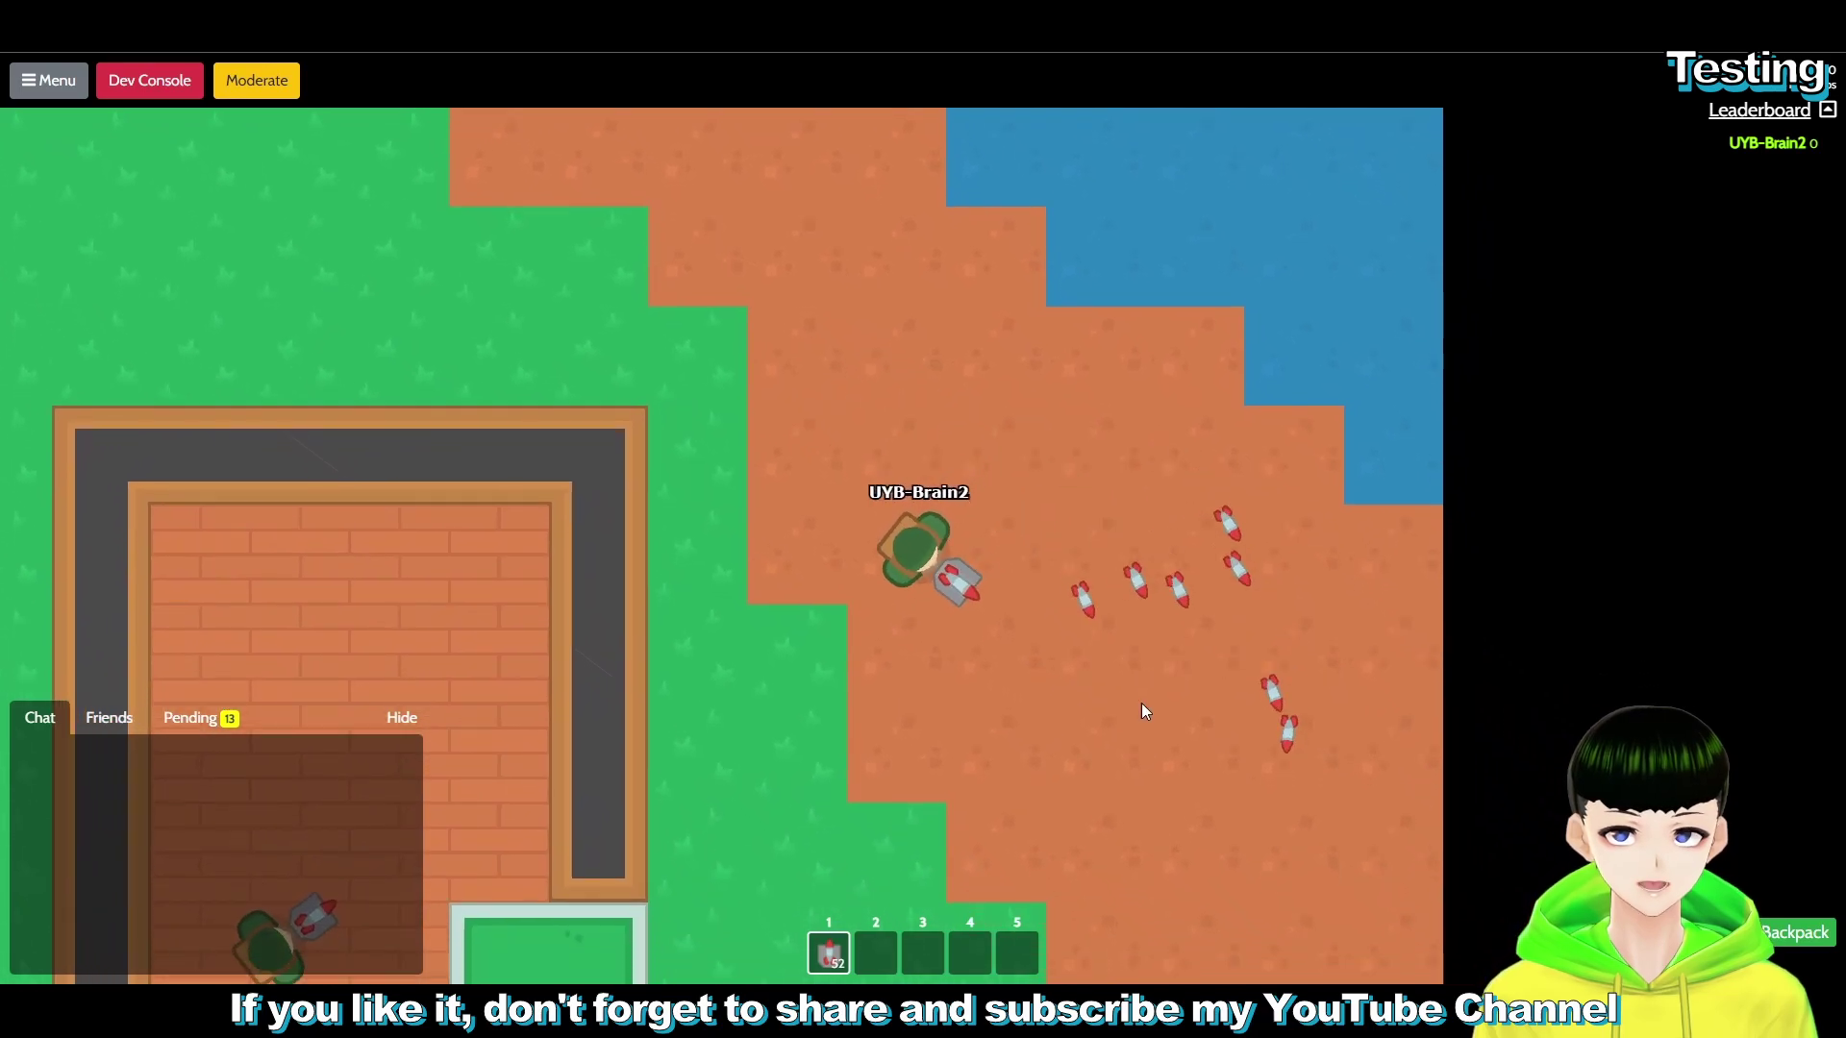